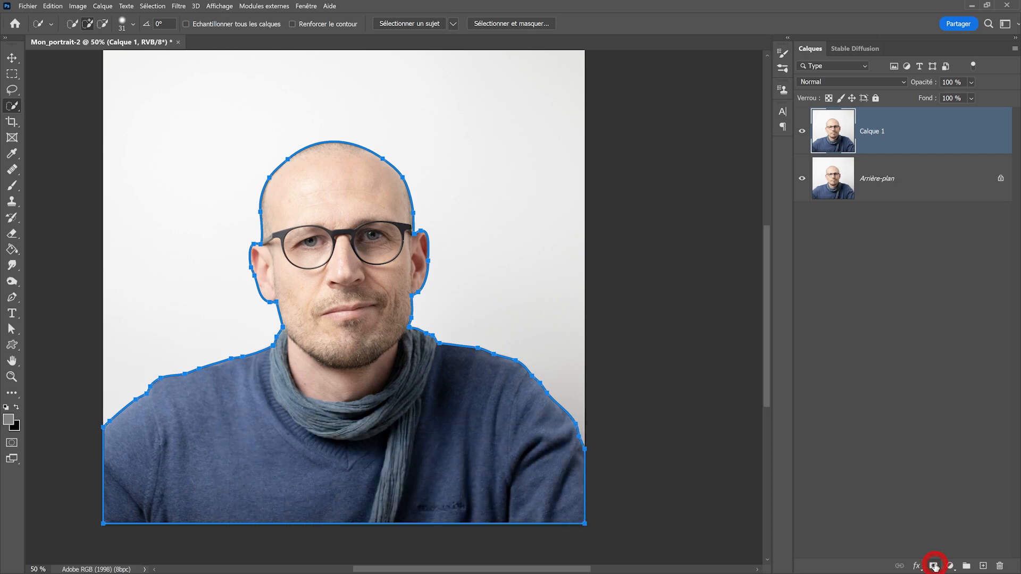
Step: Mask Calque 1 with the silhouette path and add a solid #808080 grey fill layer above the background
left_click(934, 566)
left_click(908, 183)
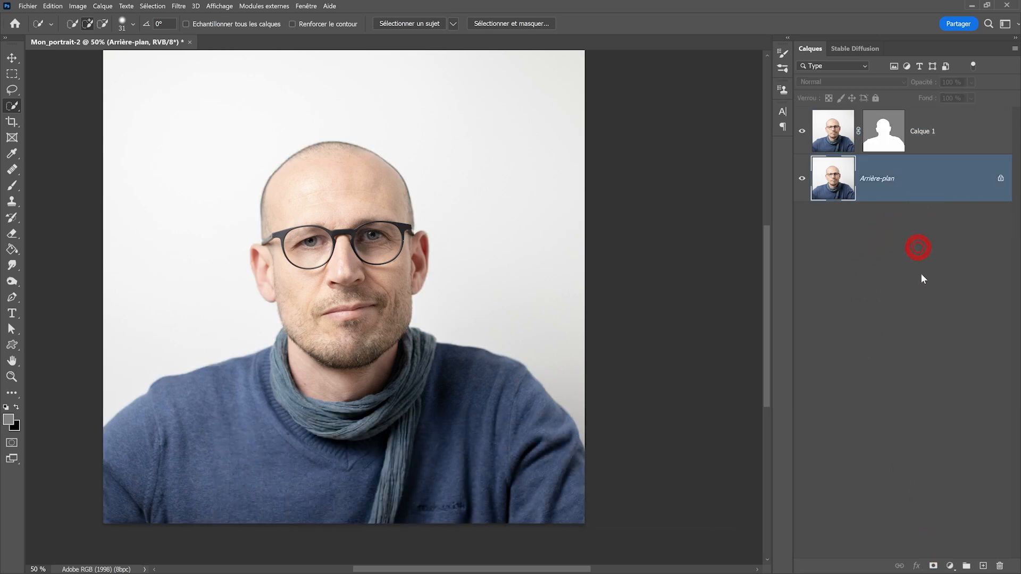
left_click(952, 566)
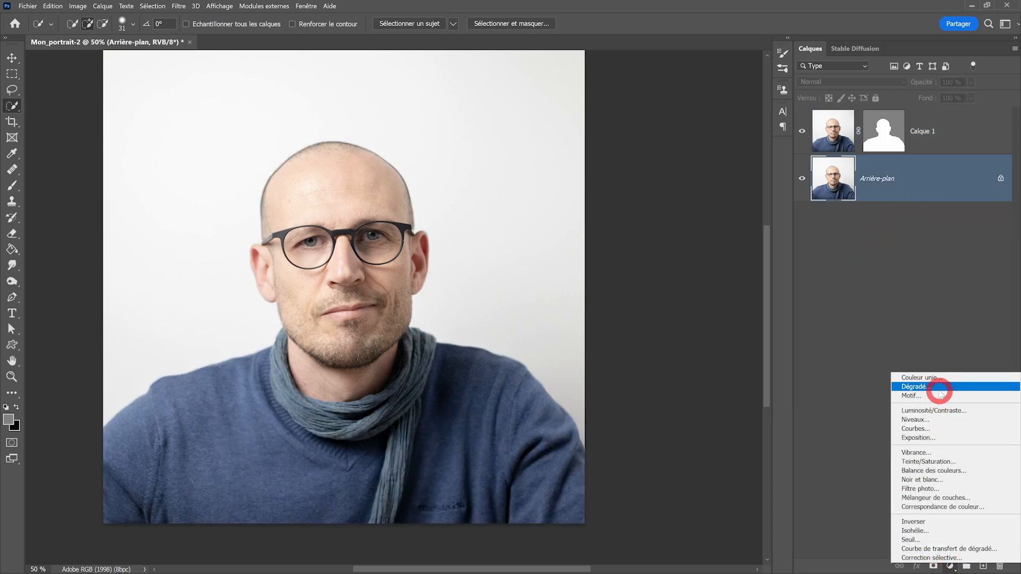
left_click(938, 381)
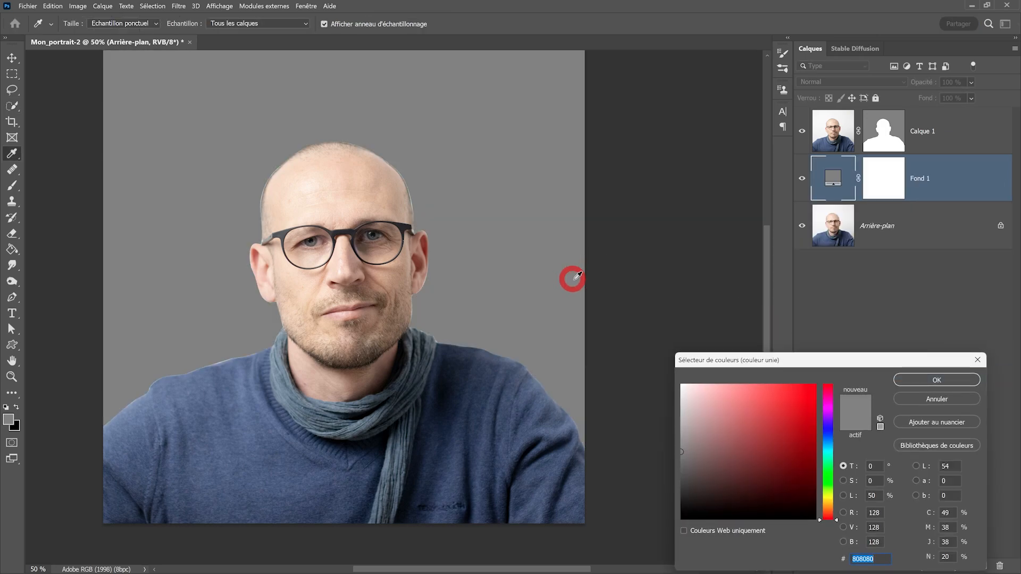
left_click(934, 381)
Step: Convert the masked portrait layer Calque 1 into a smart object
left_click(942, 138)
right_click(945, 140)
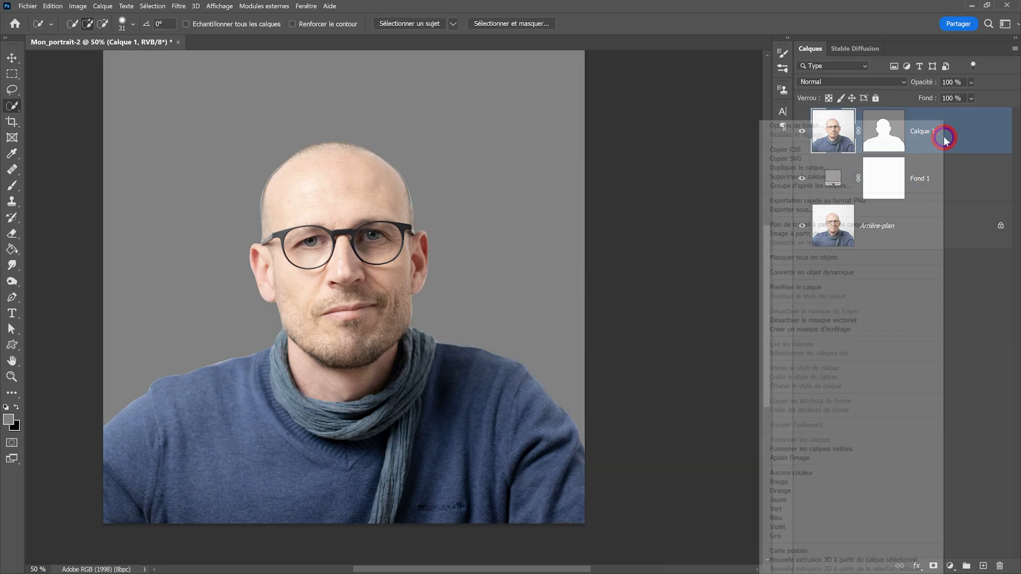
left_click(809, 271)
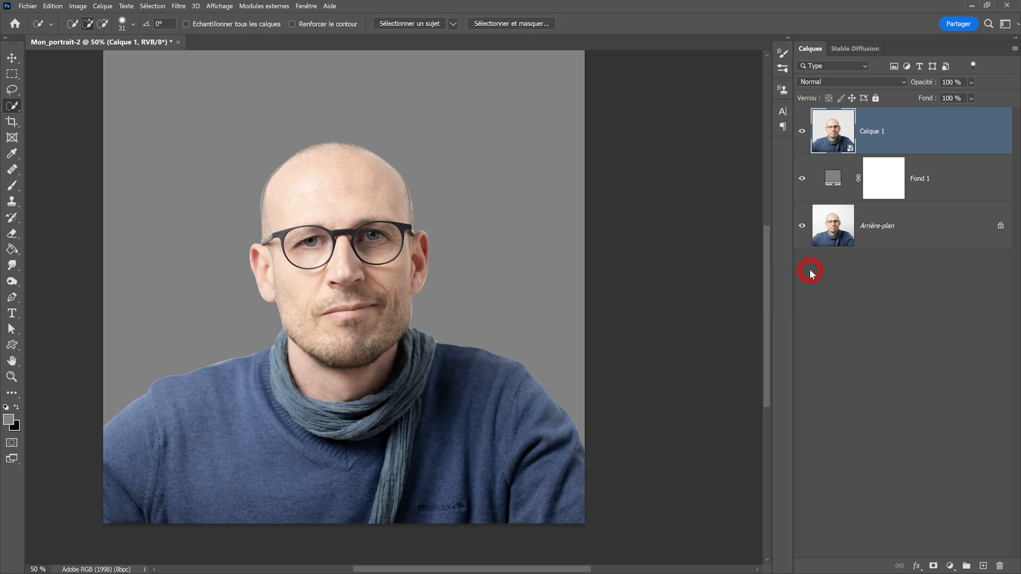
Step: Apply a Noir et blanc adjustment to Calque 1 with Rouges 49, Jaunes 62, Verts 28, Cyans 294 and Bleus 164 %
left_click(78, 6)
mouse_move(133, 30)
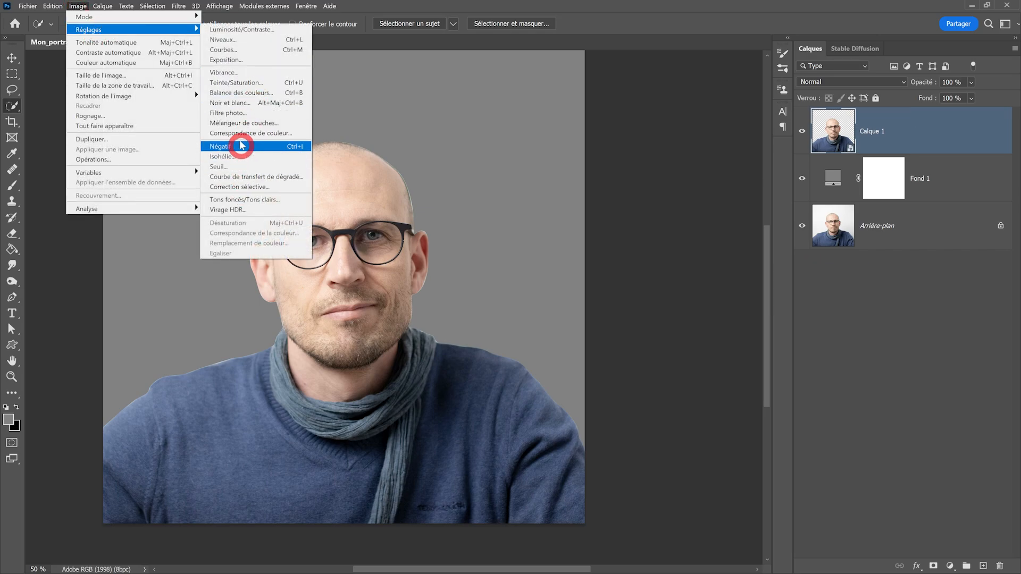
left_click(230, 103)
left_click_drag(498, 84, 650, 58)
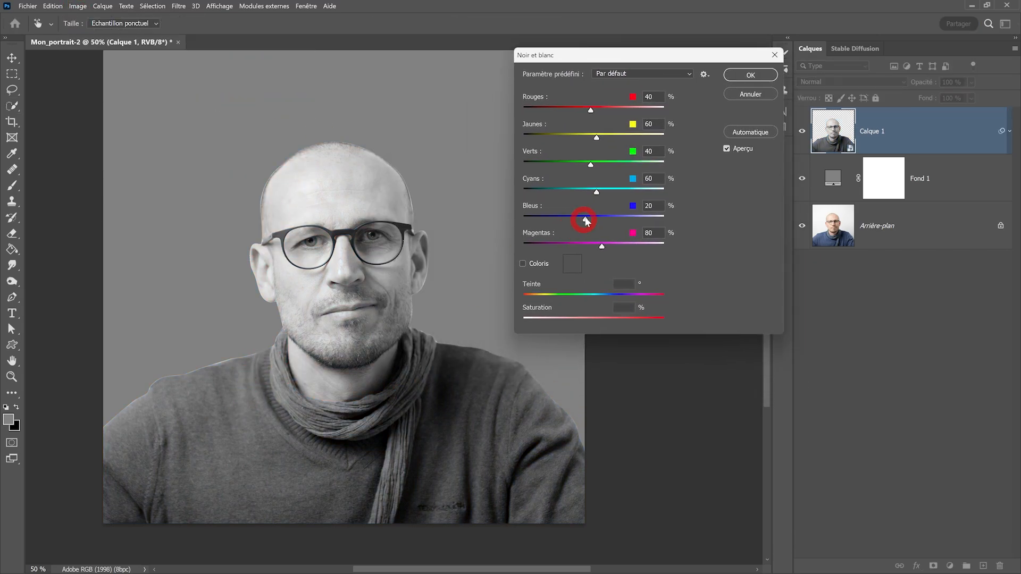
left_click_drag(607, 194, 614, 192)
left_click_drag(585, 218, 645, 220)
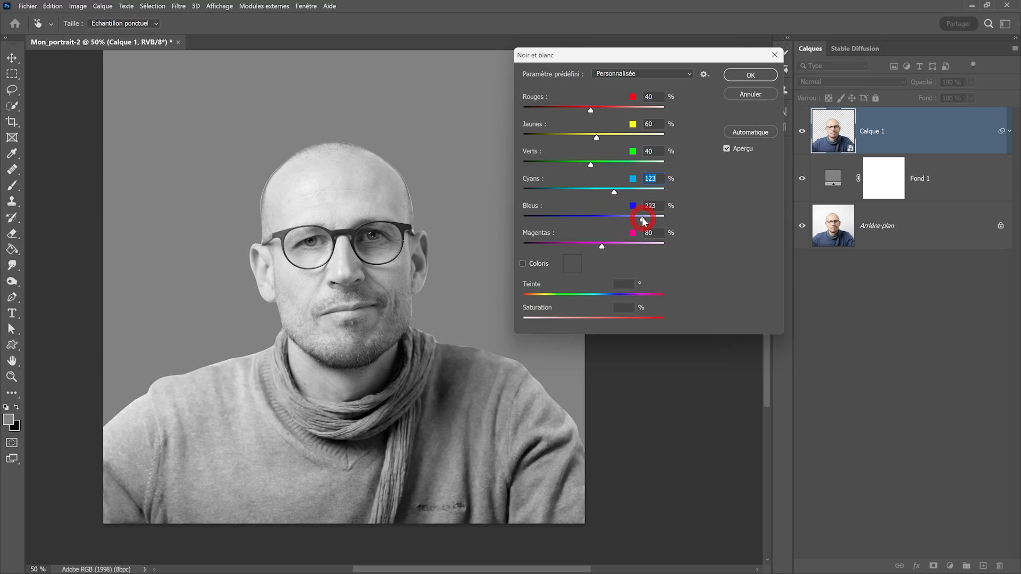
left_click(598, 138)
left_click_drag(598, 138, 597, 109)
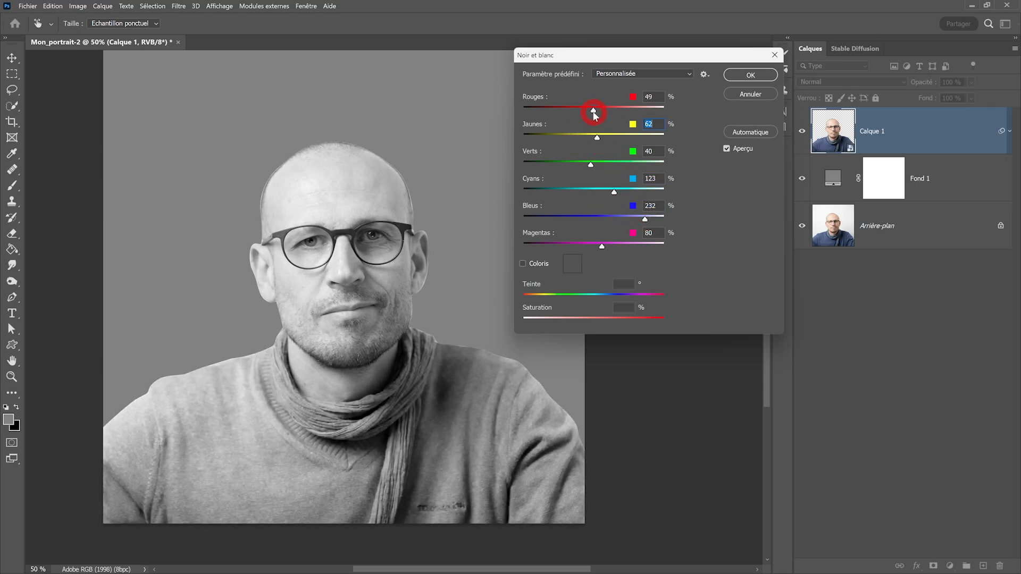
left_click_drag(590, 164, 626, 219)
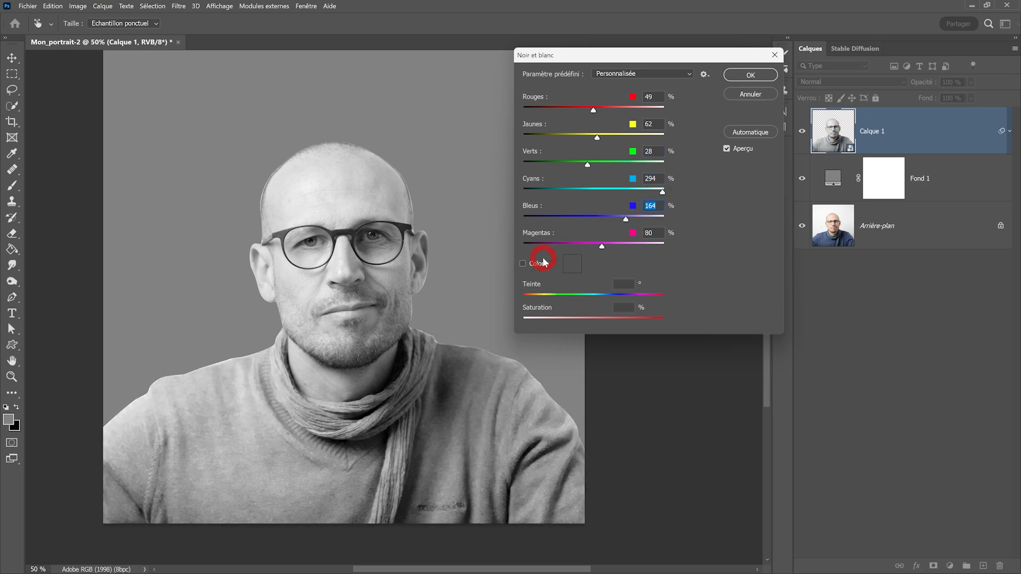
left_click(727, 149)
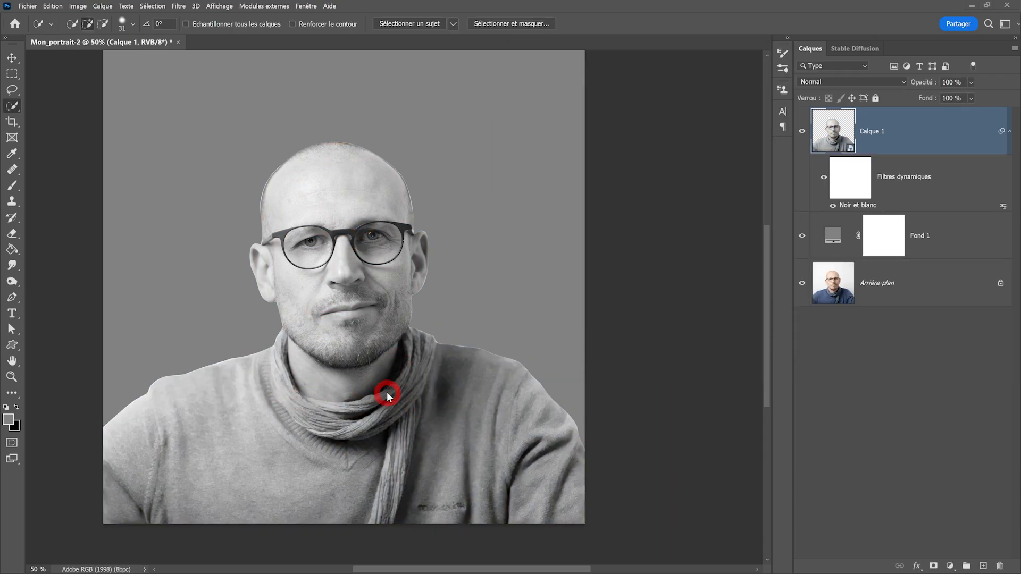
Step: Apply a Passe-haut (High Pass) filter to Calque 1 with a radius of 20.8 pixels
left_click(179, 7)
mouse_move(213, 260)
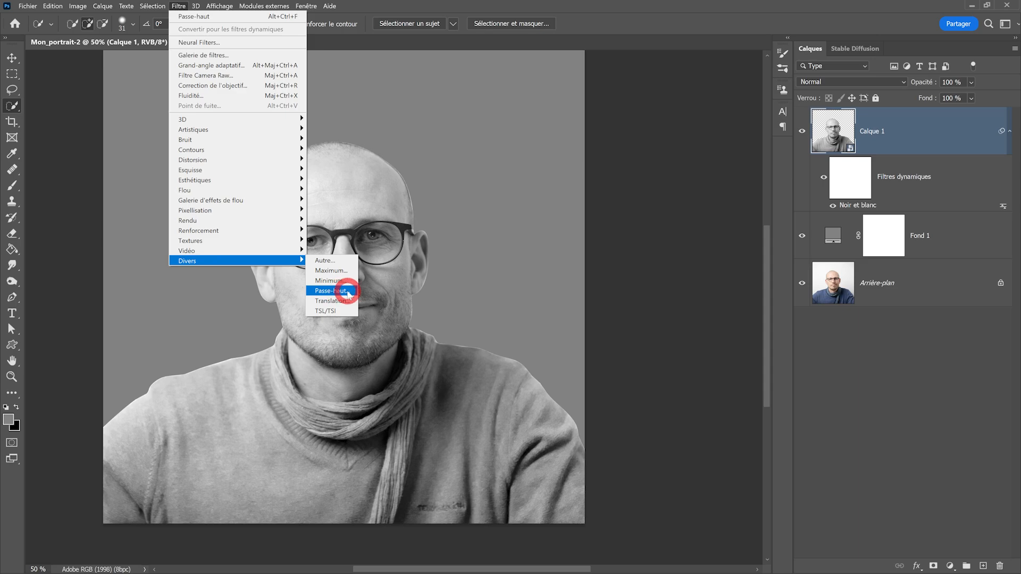
left_click(347, 291)
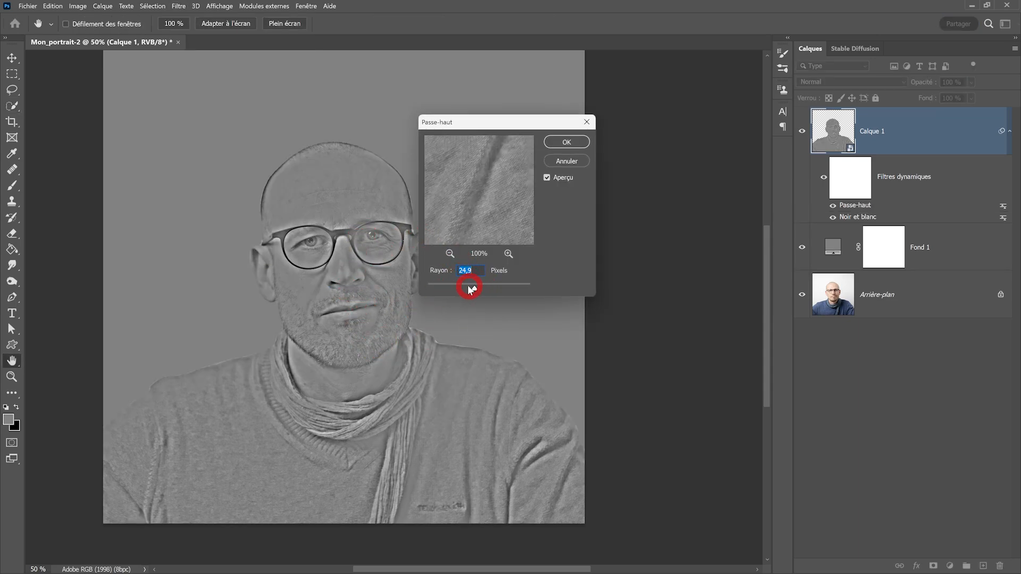
mouse_move(470, 288)
left_mouse_down()
mouse_move(461, 289)
mouse_move(473, 290)
left_mouse_up()
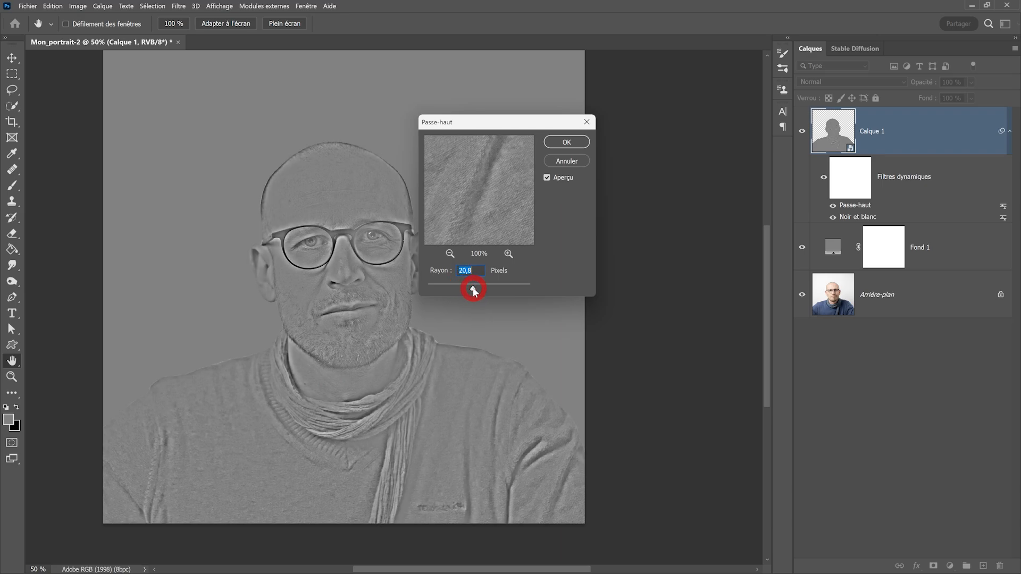
left_click(560, 147)
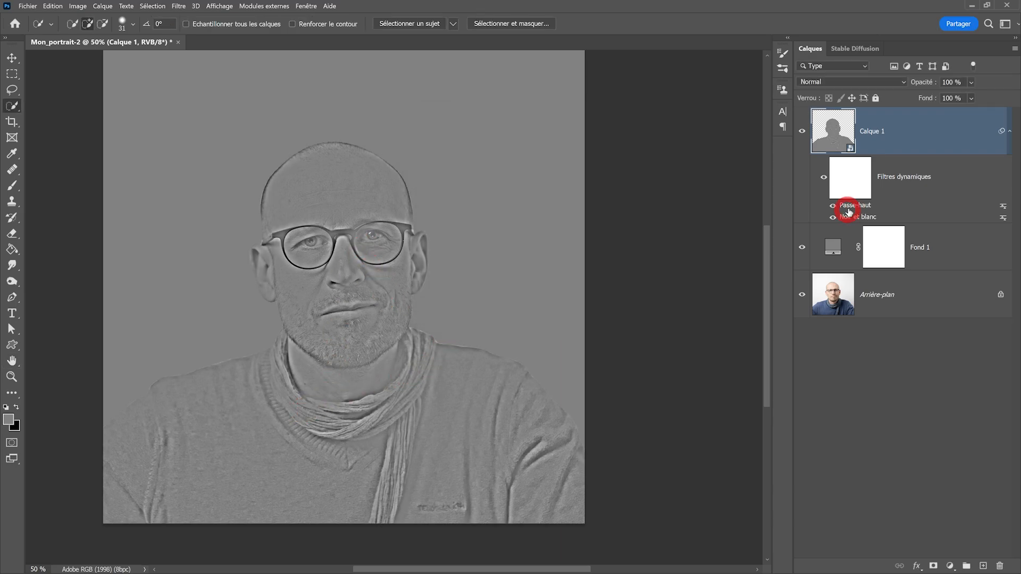
Step: Set the opacity of the Passe-haut smart filter to 65 % in its blending options
double_click(1002, 209)
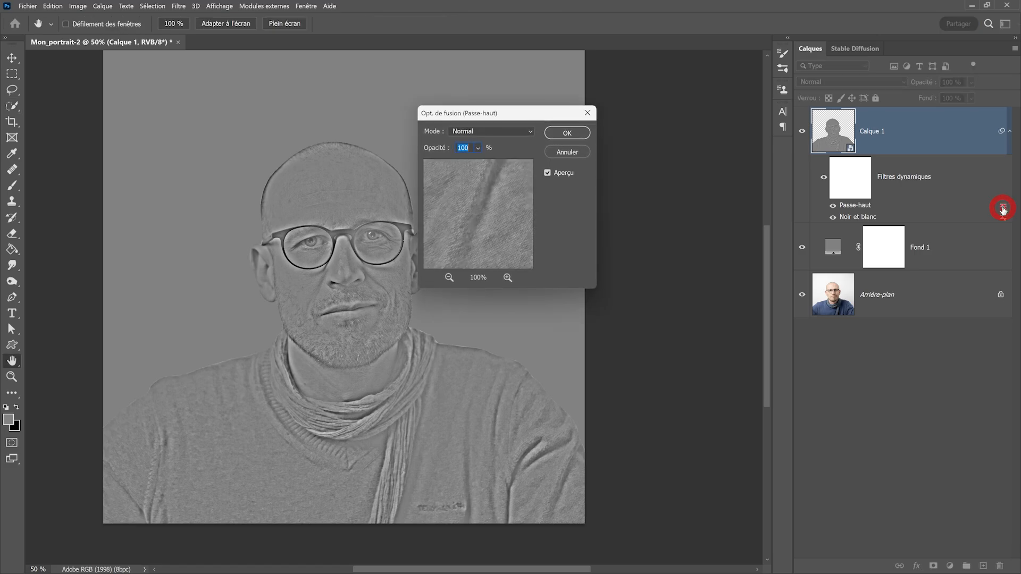
left_click_drag(477, 151, 488, 163)
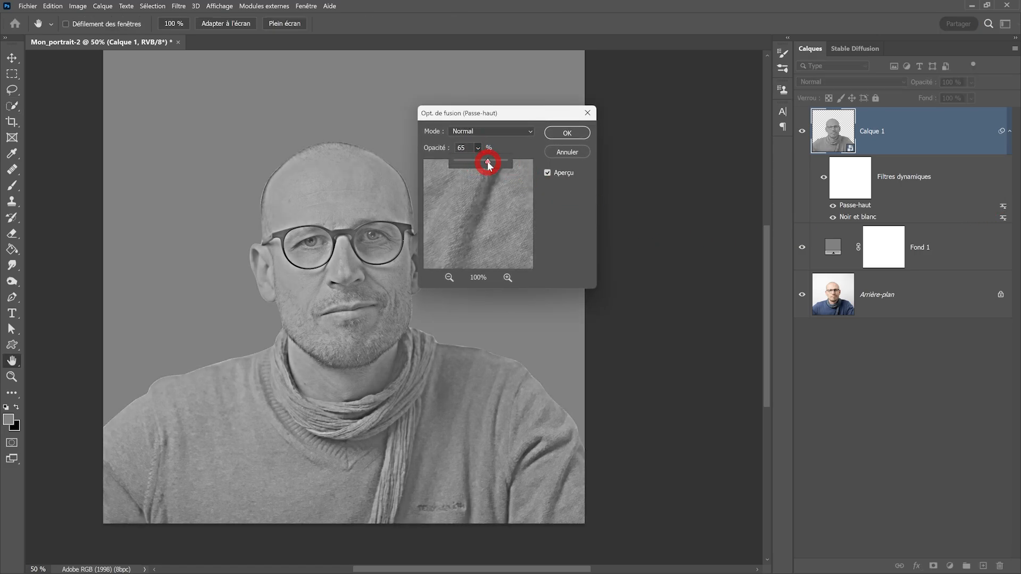
left_click(558, 133)
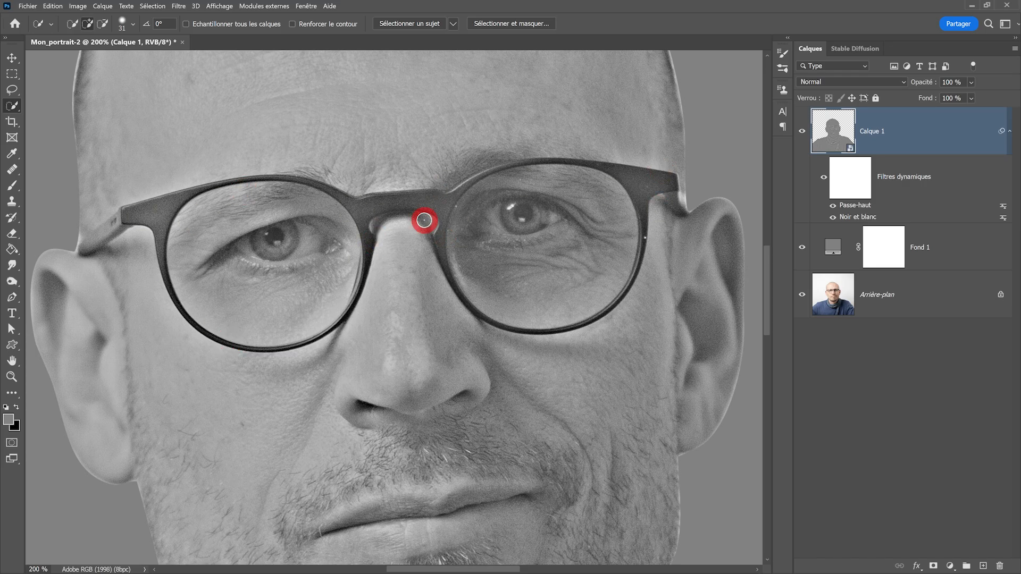
Step: Start a Pen tool path along the upper edge of the glasses, from the left-hand temple to the end of the bridge
left_click(11, 297)
left_click(76, 247)
left_click(122, 207)
left_click(200, 186)
left_click(248, 174)
left_click(298, 176)
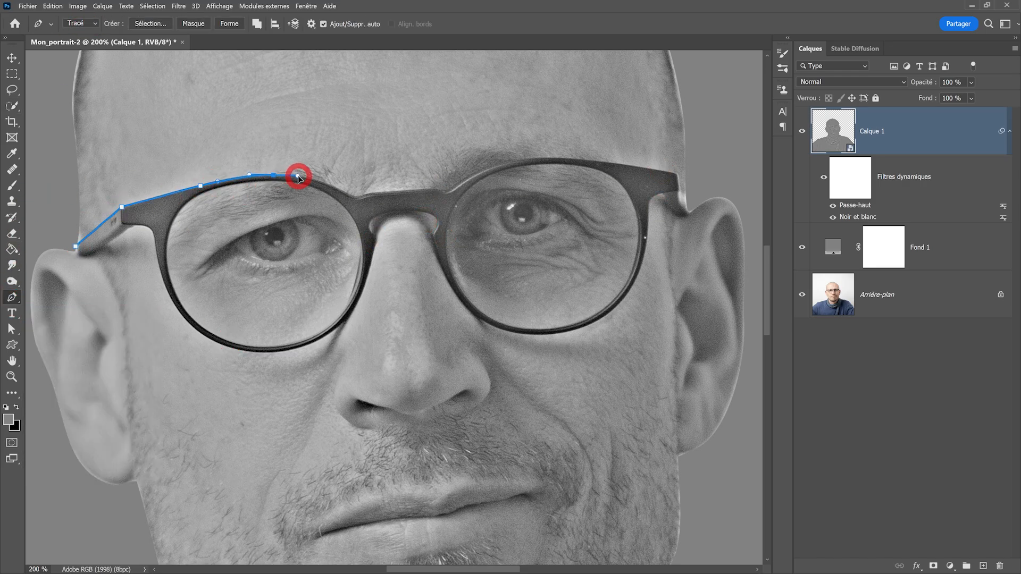
left_click_drag(354, 197, 374, 209)
left_click(354, 197, "alt")
scroll(406, 190, "up", 1)
left_click_drag(388, 309, 414, 307)
left_click(459, 308)
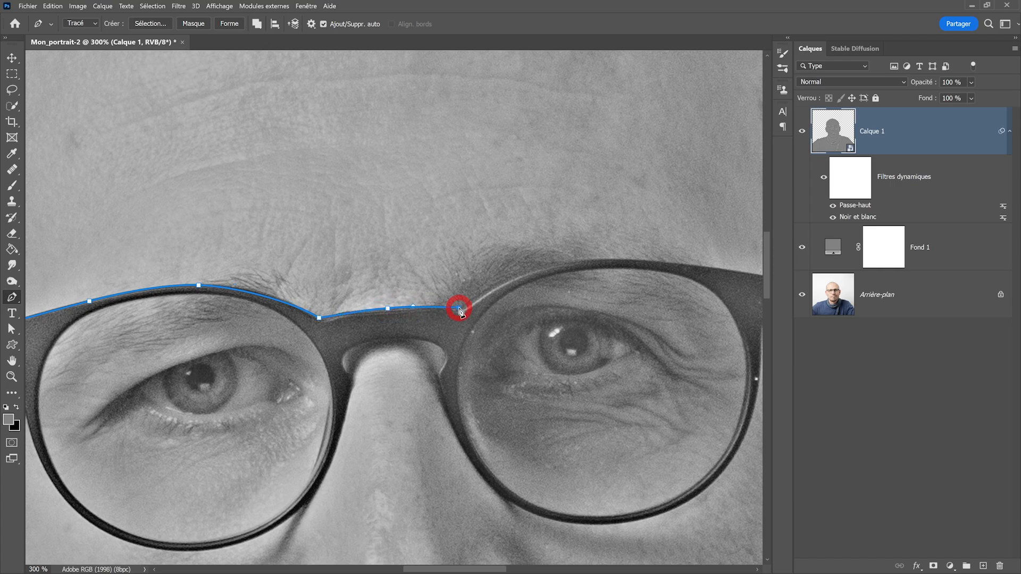
Step: Continue the path over the top of the right-hand rim and around its temple beside the ear
left_click_drag(535, 269, 556, 260)
left_click_drag(640, 260, 673, 265)
left_click_drag(674, 263, 323, 233)
left_click(451, 253)
left_click(470, 309)
left_click(465, 317)
left_click(439, 299)
left_click(434, 283)
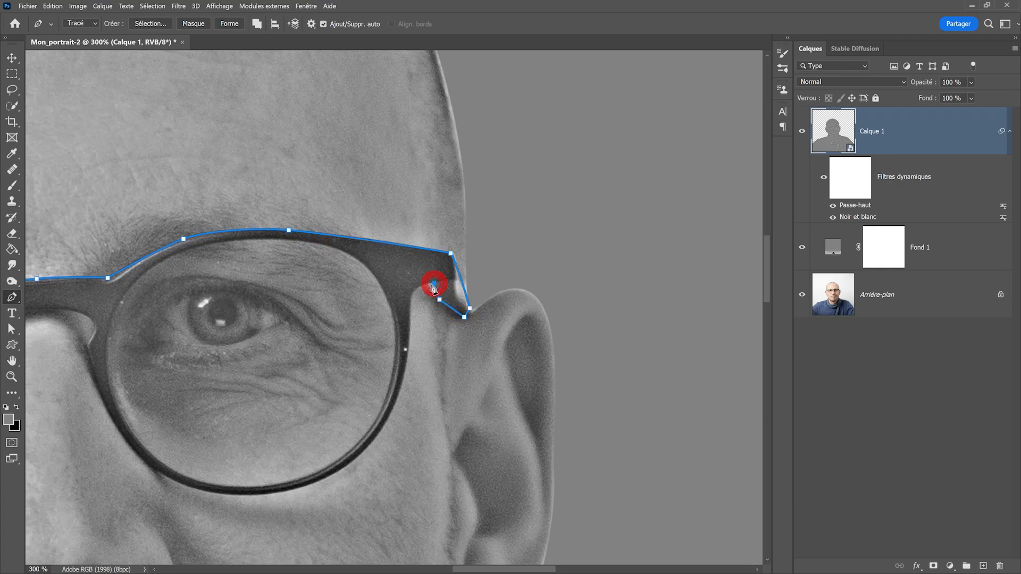
Step: Trace the outer edge of the right-hand rim down around the lens and up to the nose bridge
left_click_drag(414, 293, 409, 303)
left_click_drag(401, 386, 519, 251)
left_click_drag(451, 305, 408, 326)
left_click_drag(307, 315, 278, 304)
left_click_drag(228, 236, 217, 203)
left_click(210, 178)
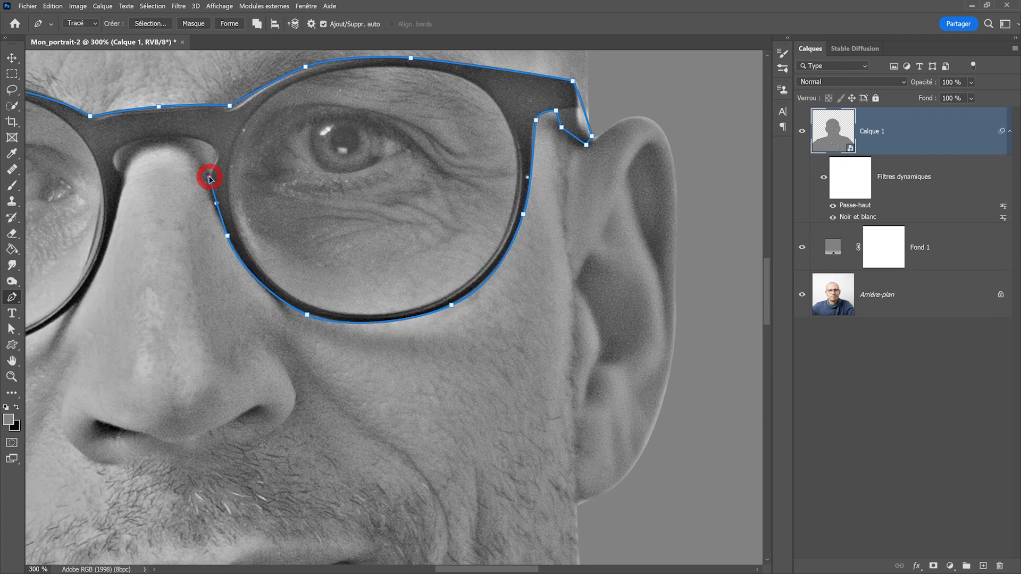
Step: Carry the path under the nose bridge and around the outer left-hand rim to its temple, completing the frame outline
left_click(213, 166)
left_click(214, 149)
left_click(154, 139)
left_click_drag(111, 236, 107, 250)
left_click_drag(87, 297, 273, 257)
left_click_drag(174, 303, 291, 337)
left_click_drag(207, 288, 182, 261)
left_click_drag(157, 187, 132, 138)
left_click(123, 138)
left_click(69, 183)
left_click(35, 170)
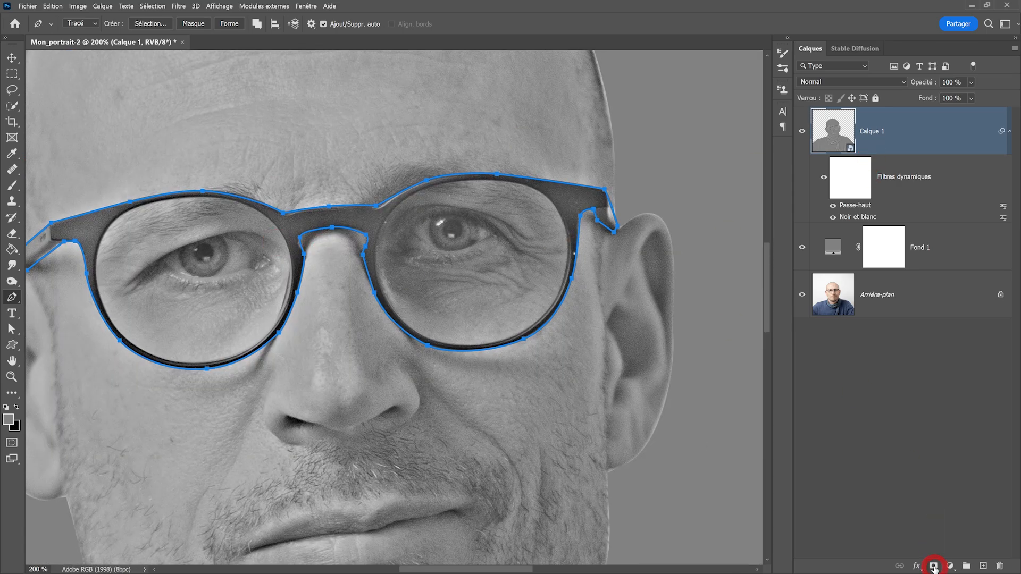
Step: Create a light grey solid colour fill layer shaped by the glasses outline
left_click(934, 568)
left_click(911, 382)
left_click_drag(609, 259, 588, 256)
left_click(936, 380)
Step: Hide the glasses fill layer Fond 2 and trace a closed path around the inside of the right-hand lens
left_click(802, 130)
left_click(377, 356)
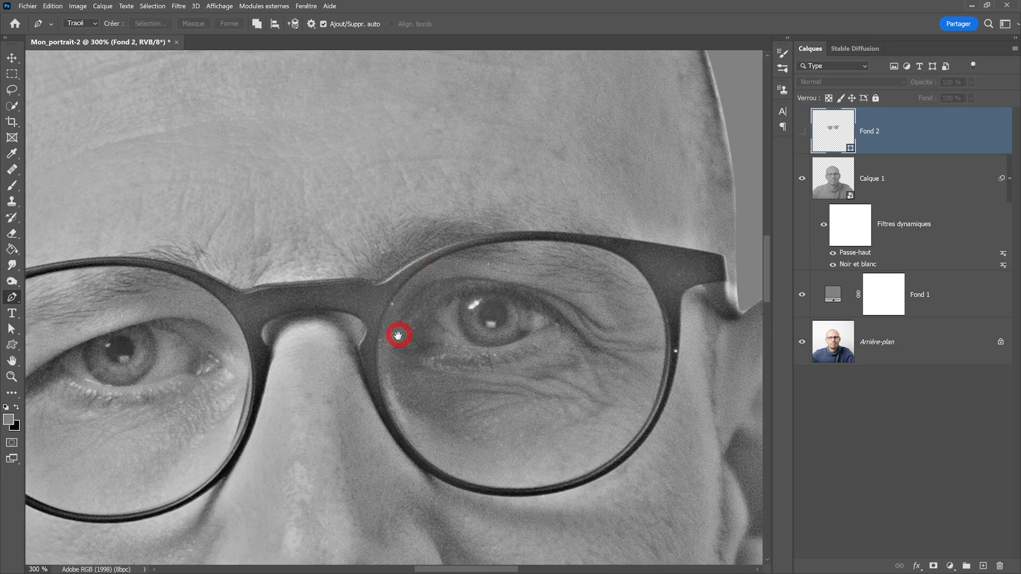
left_click_drag(401, 287, 413, 273)
left_click_drag(508, 242, 559, 240)
left_click_drag(653, 292, 677, 344)
left_click_drag(640, 429, 622, 456)
left_click_drag(538, 488, 490, 493)
left_click_drag(413, 450, 404, 433)
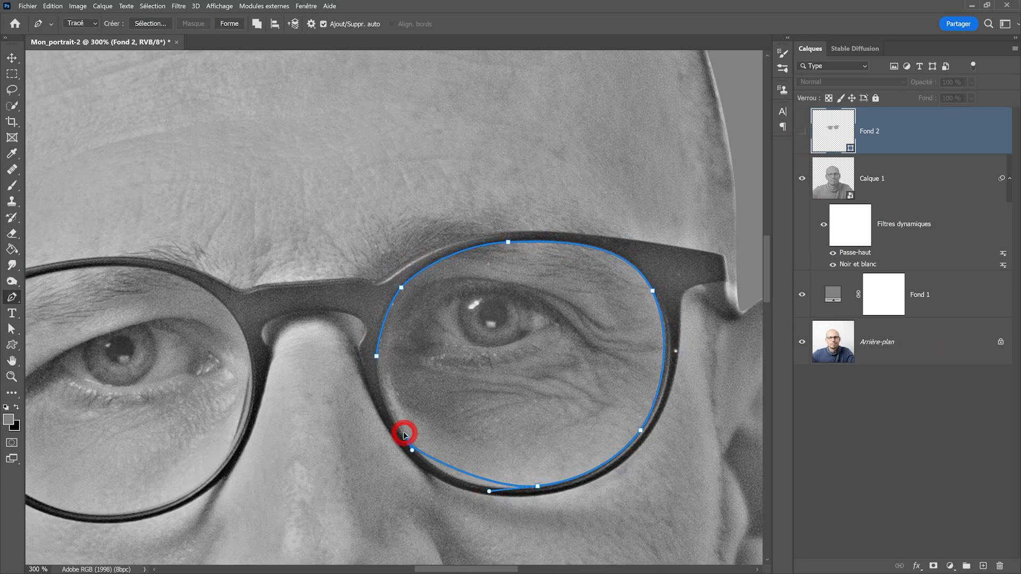
left_click(377, 355)
Step: Trace a closed path around the inside of the left-hand lens and refine its lower curve
left_click_drag(306, 322, 574, 287)
left_click_drag(352, 231, 386, 228)
left_click_drag(505, 282, 538, 333)
left_click_drag(501, 416, 483, 440)
left_click_drag(382, 476, 327, 471)
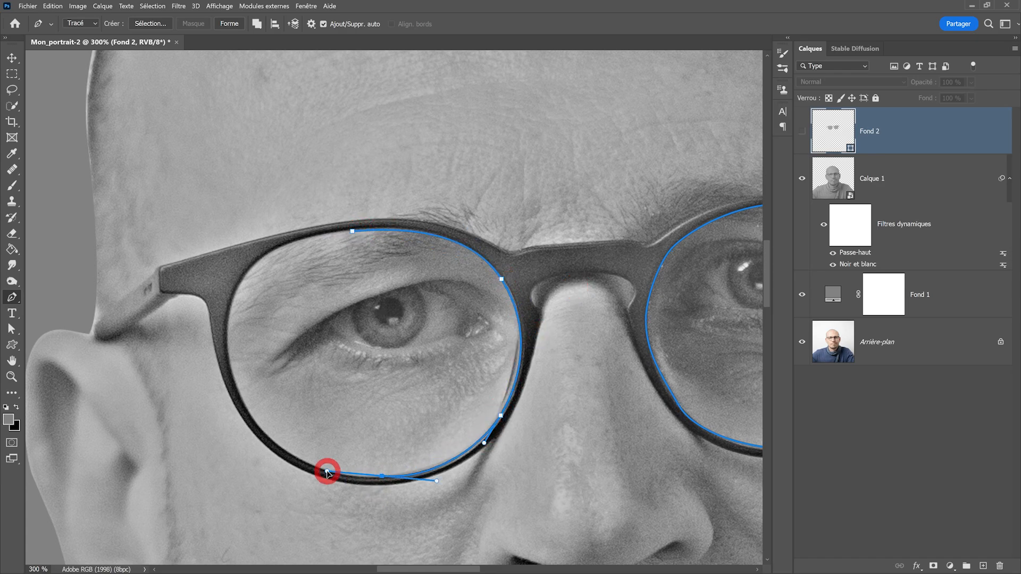
left_click_drag(248, 412, 225, 367)
left_click_drag(234, 294, 246, 267)
left_click(296, 243)
left_click_drag(352, 231, 365, 231)
left_click(321, 467)
left_click_drag(340, 474, 384, 479)
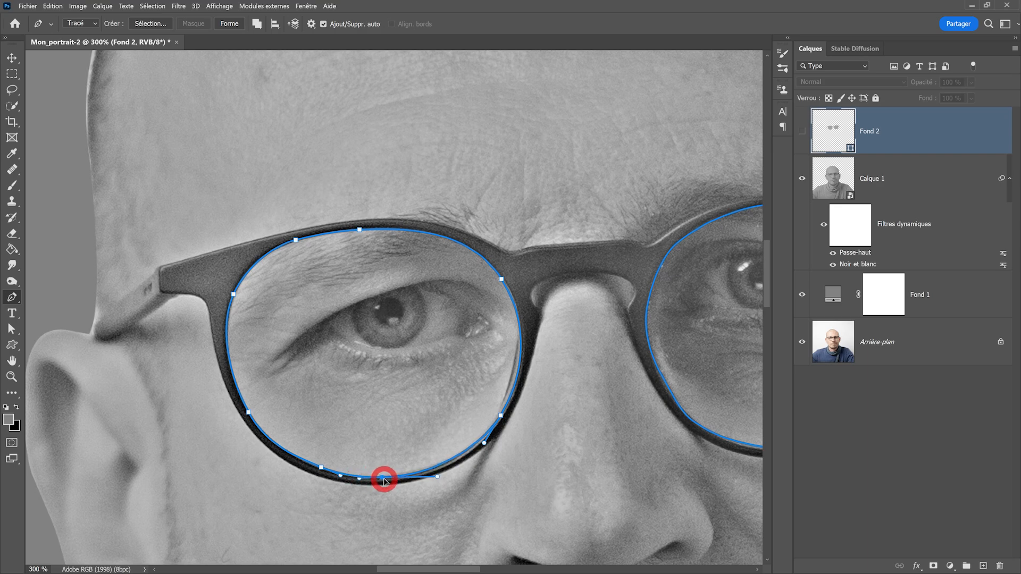
Step: Show the Fond 2 layer again and turn the work path of both lenses into a light grey solid colour fill layer
key("ctrl+minus")
key("ctrl+minus")
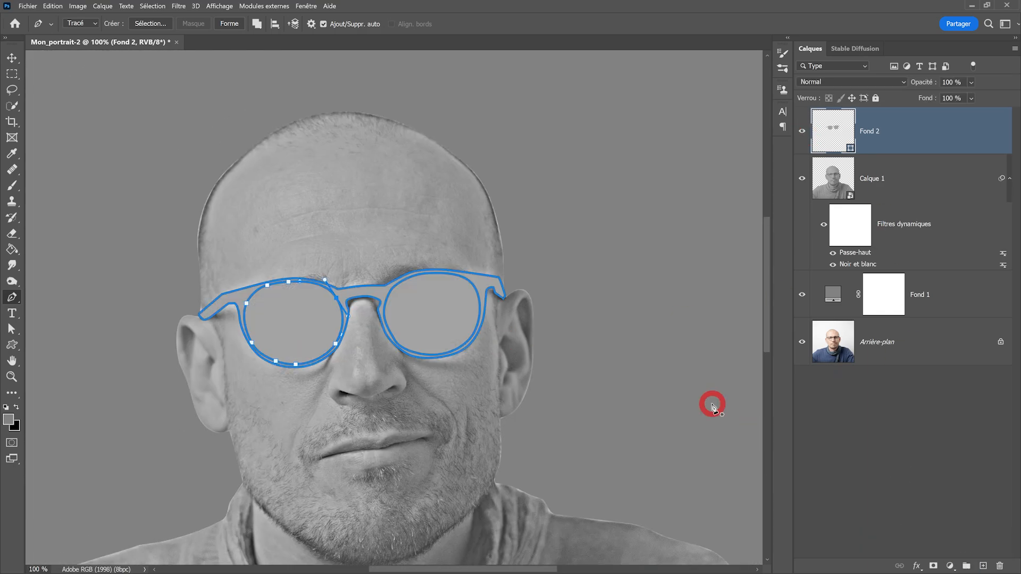
left_click(304, 6)
left_click(372, 415)
left_click(647, 352)
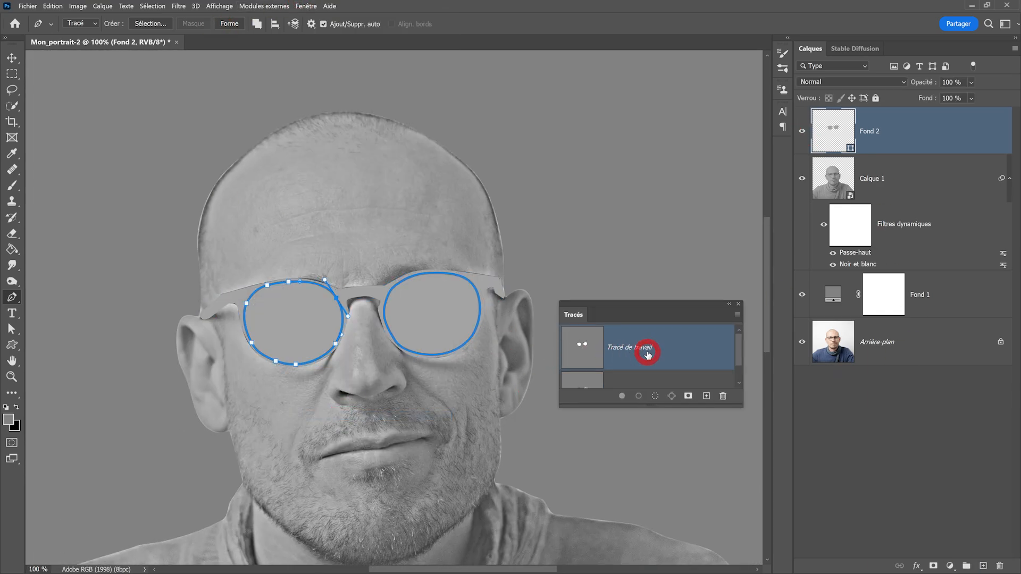
left_click(950, 565)
left_click(928, 384)
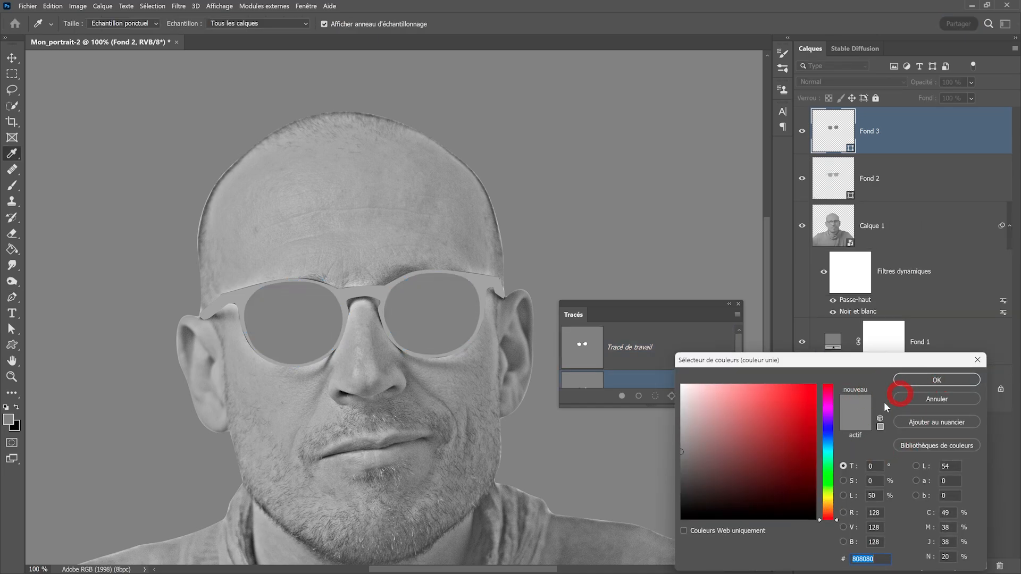
key("Return")
Step: Add an inner shadow to the lens layer Fond 3 in neutral grey (RGB 132) at 55 % opacity
left_click(917, 566)
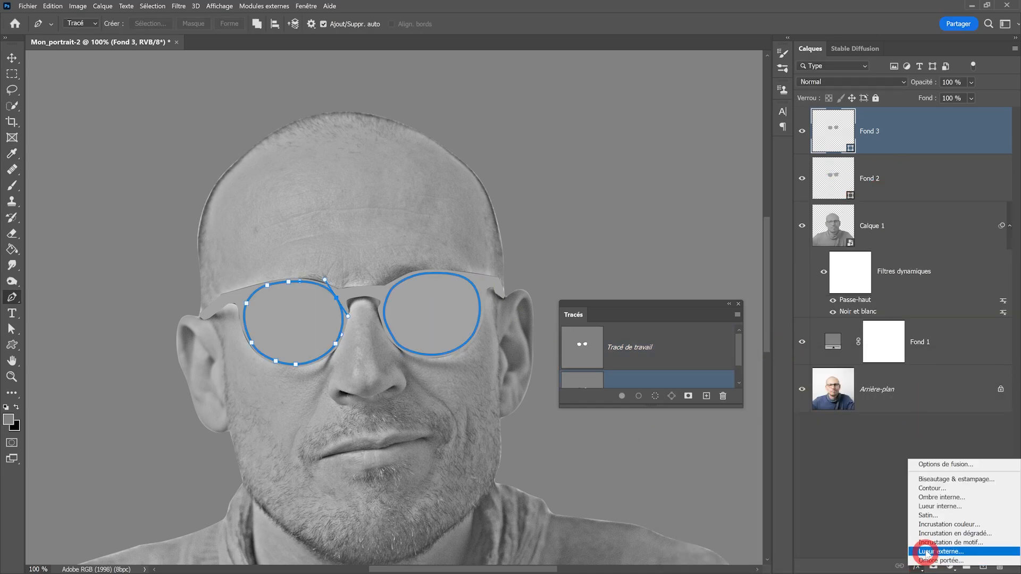
left_click(921, 484)
left_click(831, 303)
left_click(482, 234)
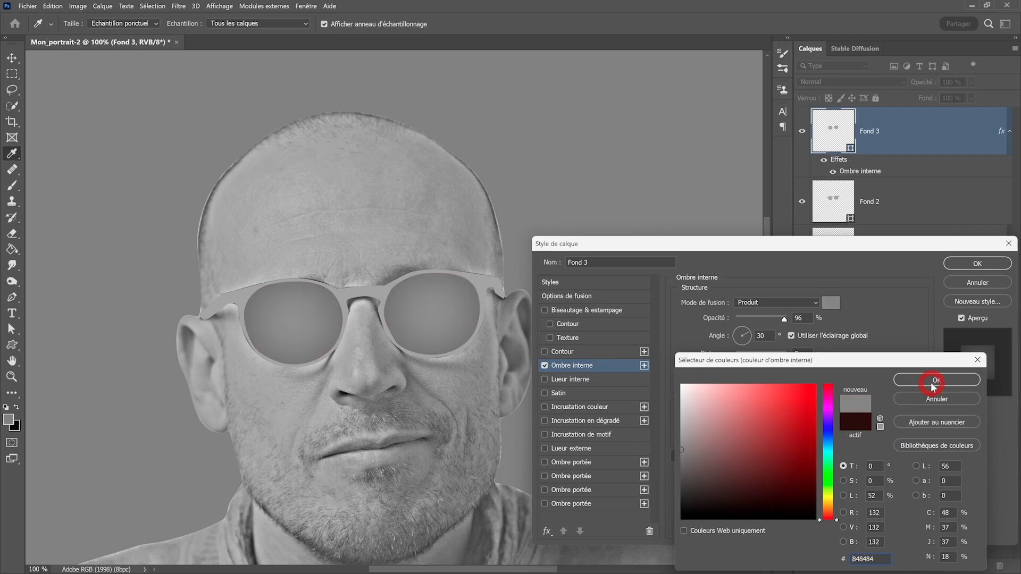
left_click(937, 380)
left_click_drag(784, 319, 763, 319)
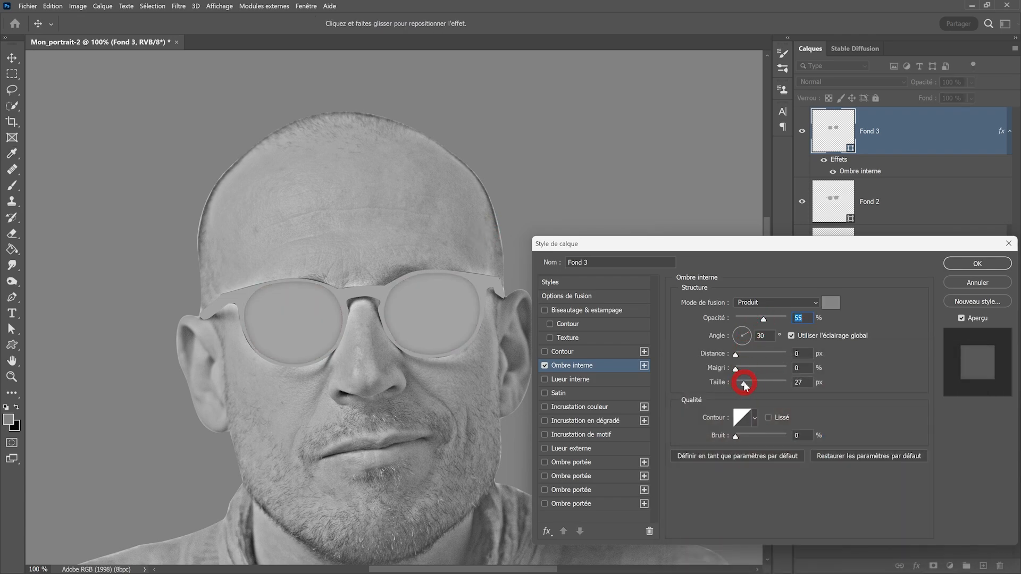
left_click(976, 263)
Step: Add an inner bevel to the frame layer Fond 2: depth 188 %, size 7 px, angle 153°, highlight grey sampled from the portrait
left_click(899, 207)
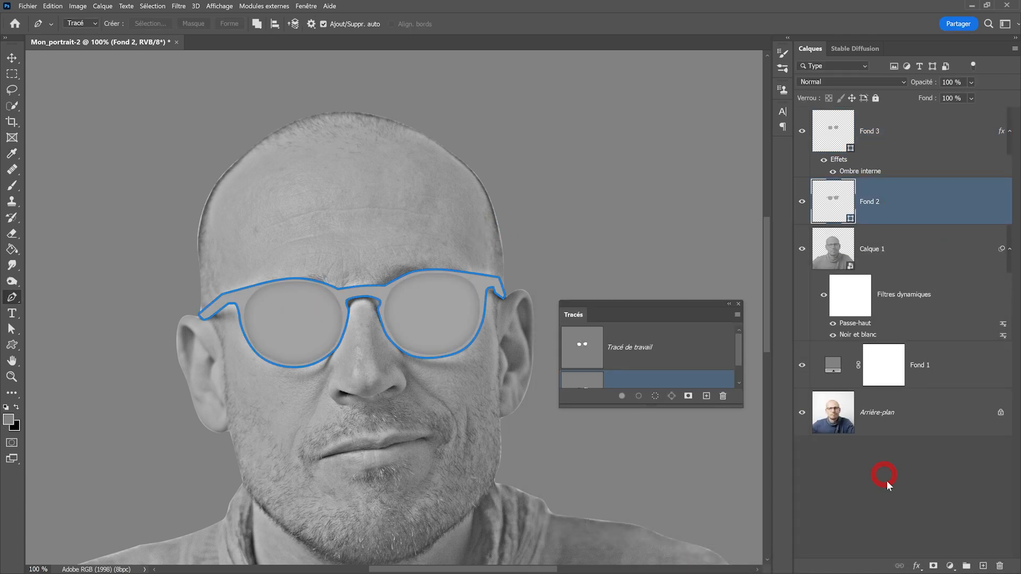
left_click(916, 564)
left_click(924, 476)
left_click(849, 455)
left_click(280, 239)
key("Return")
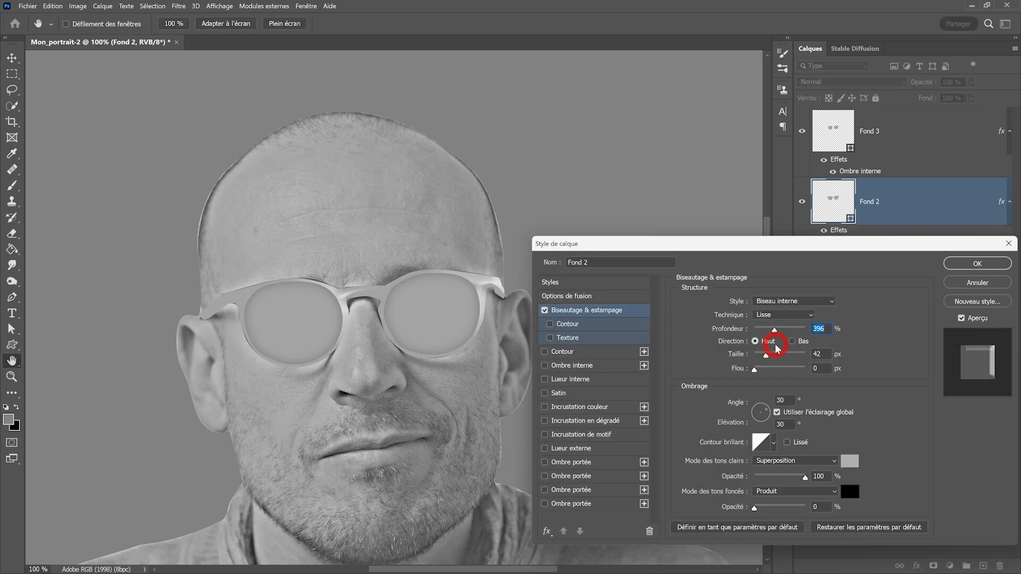
left_click_drag(775, 329, 757, 355)
left_click(756, 410)
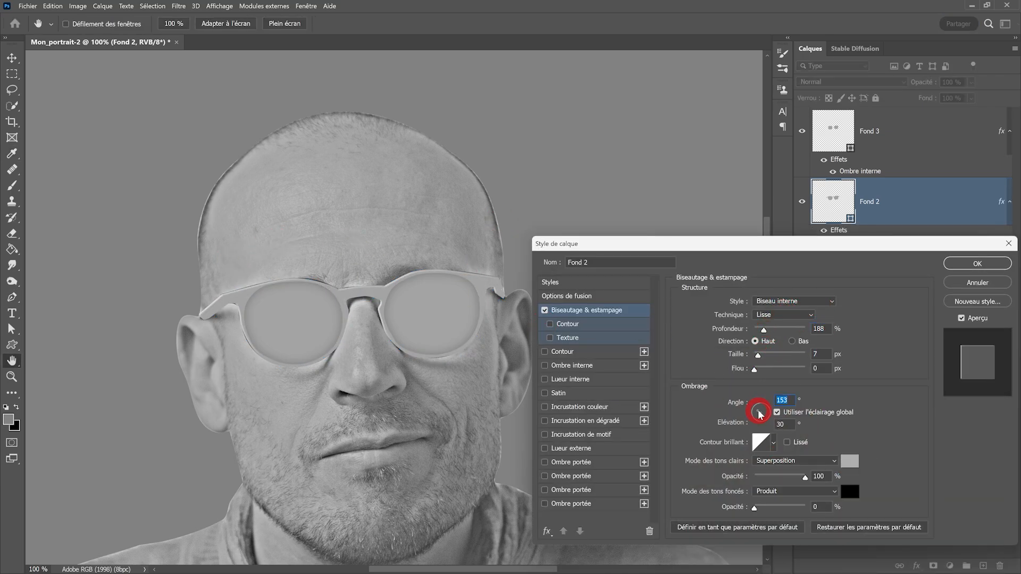
Step: Add an empty layer named Smudge directly above Calque 1 and close the Paths panel
key("ctrl+minus")
key("ctrl+minus")
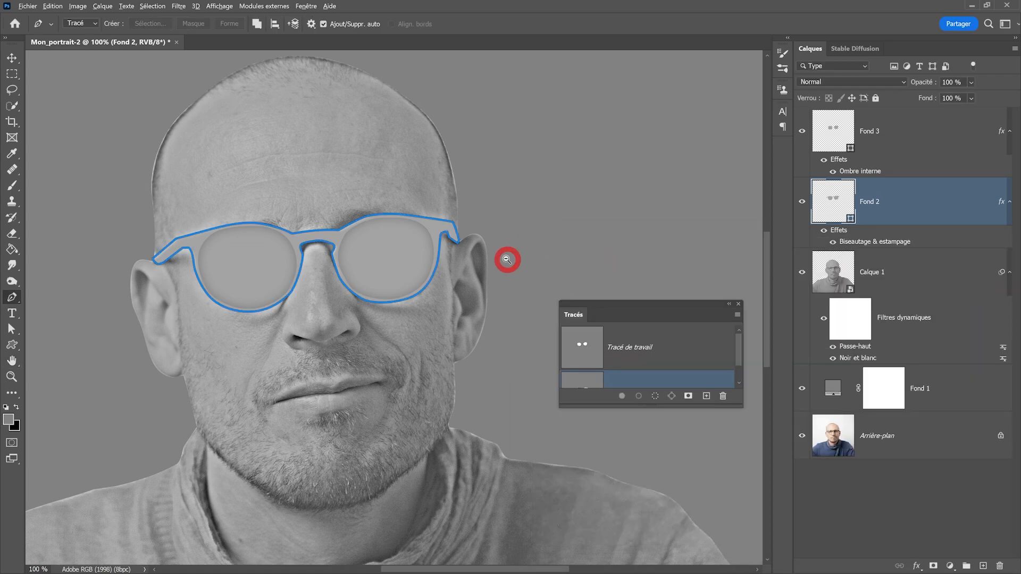
key("ctrl+minus")
left_click(911, 264)
key("v")
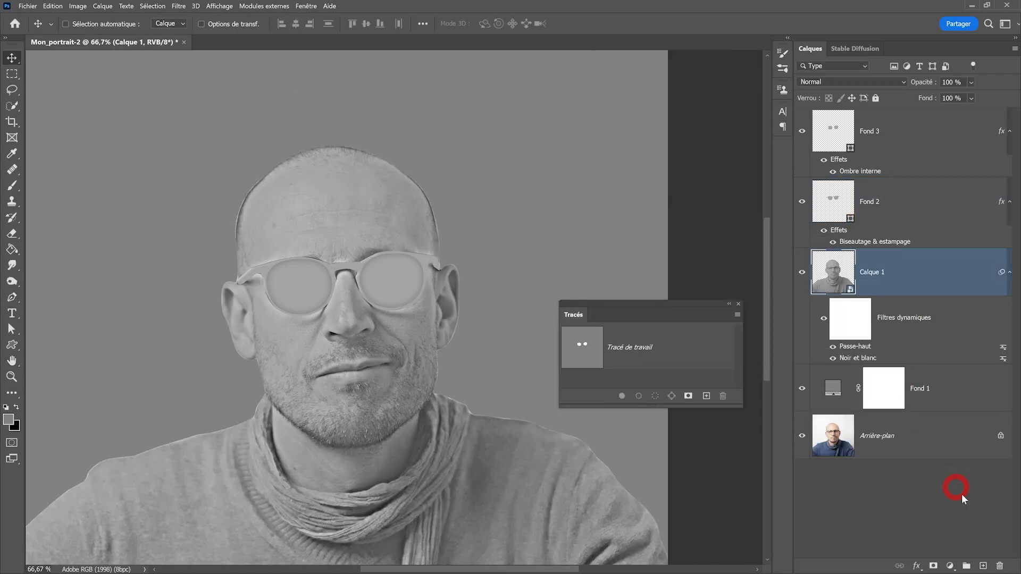
left_click(983, 566)
left_click(877, 269)
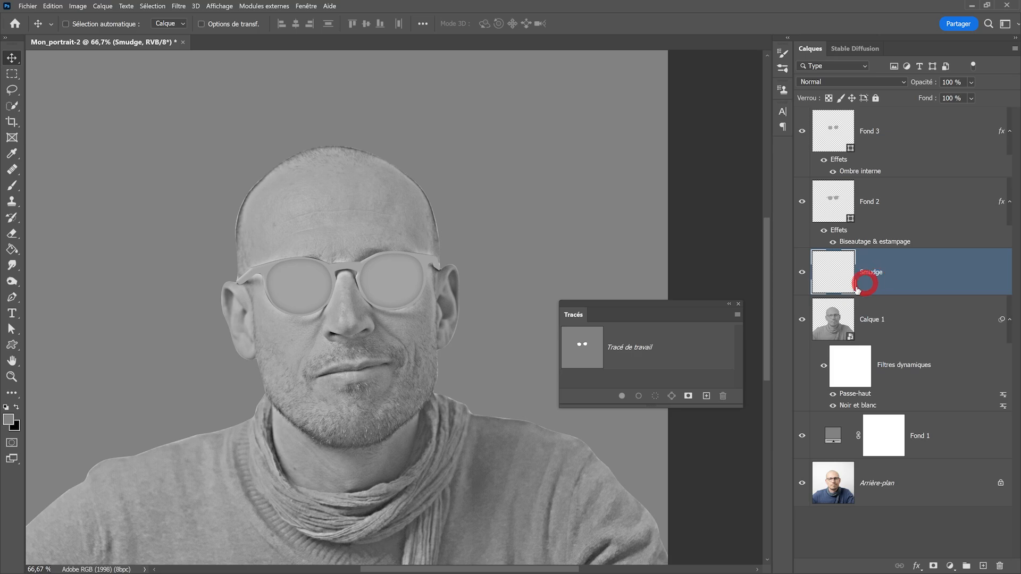
left_click(738, 305)
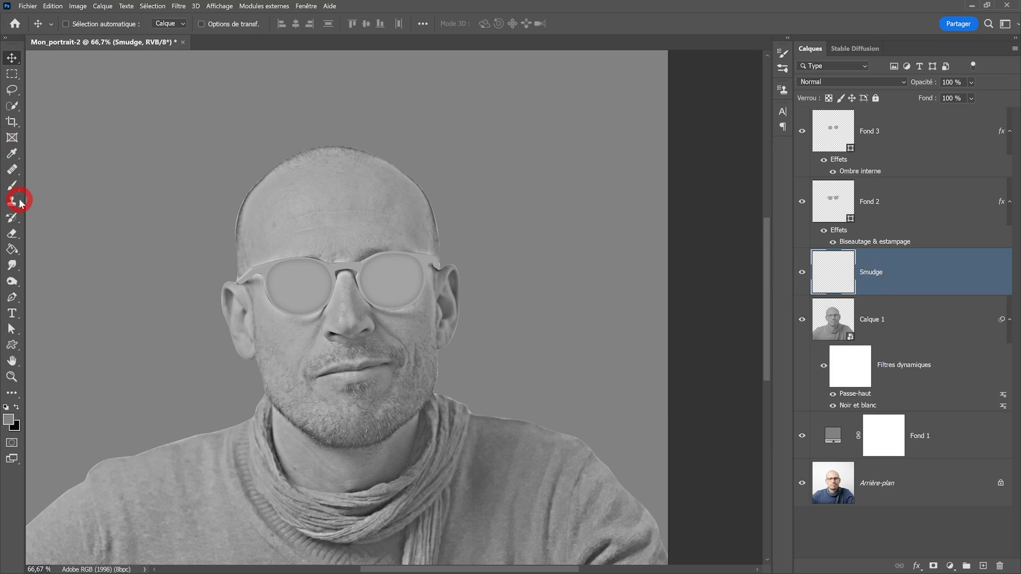
Step: Choose the Smudge tool with a soft 42 px brush, spacing switched off and scattering set to 41 %
left_click(12, 265)
left_click(78, 24)
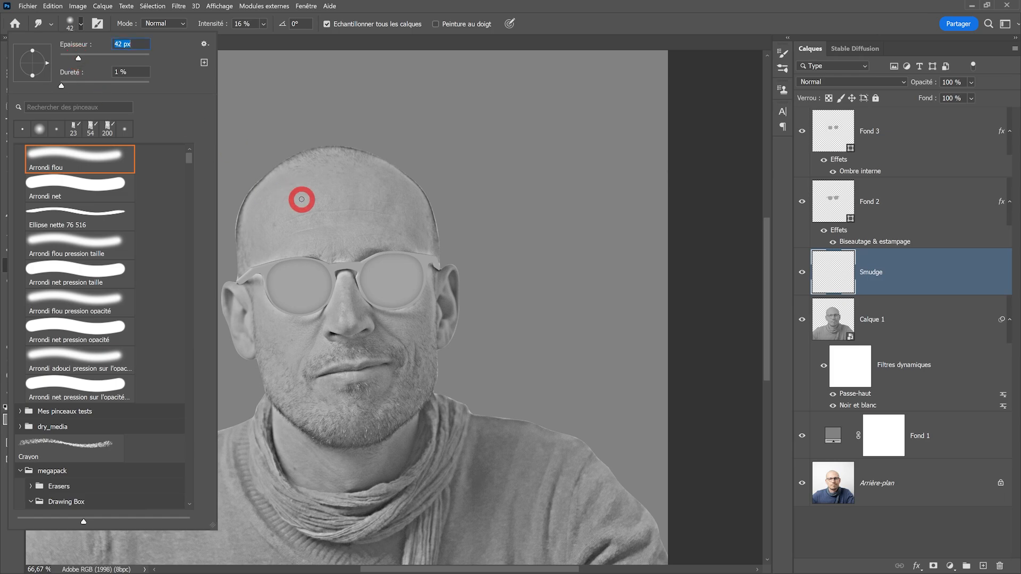
left_click(97, 24)
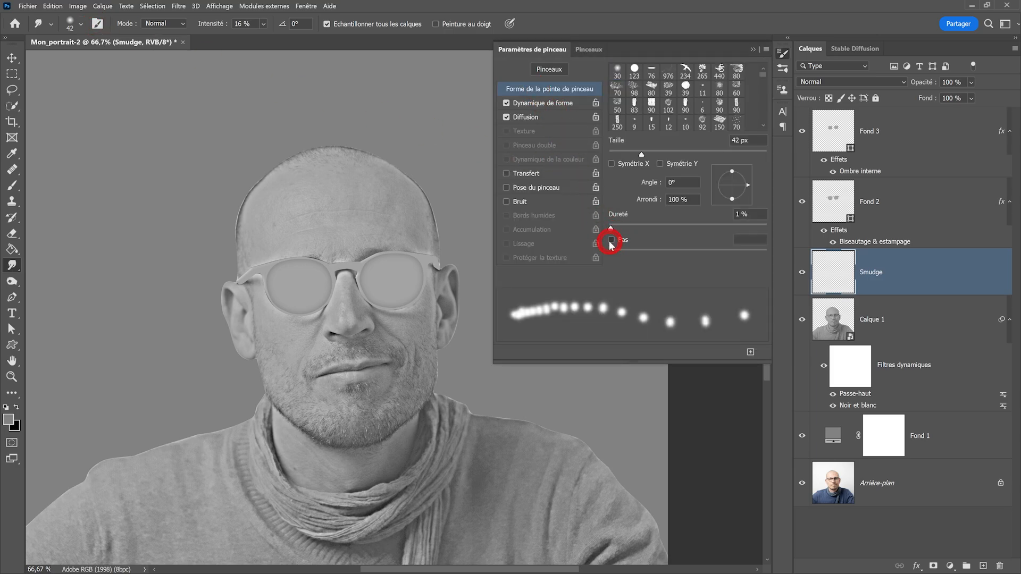
left_click(610, 239)
left_click(610, 240)
left_click(546, 104)
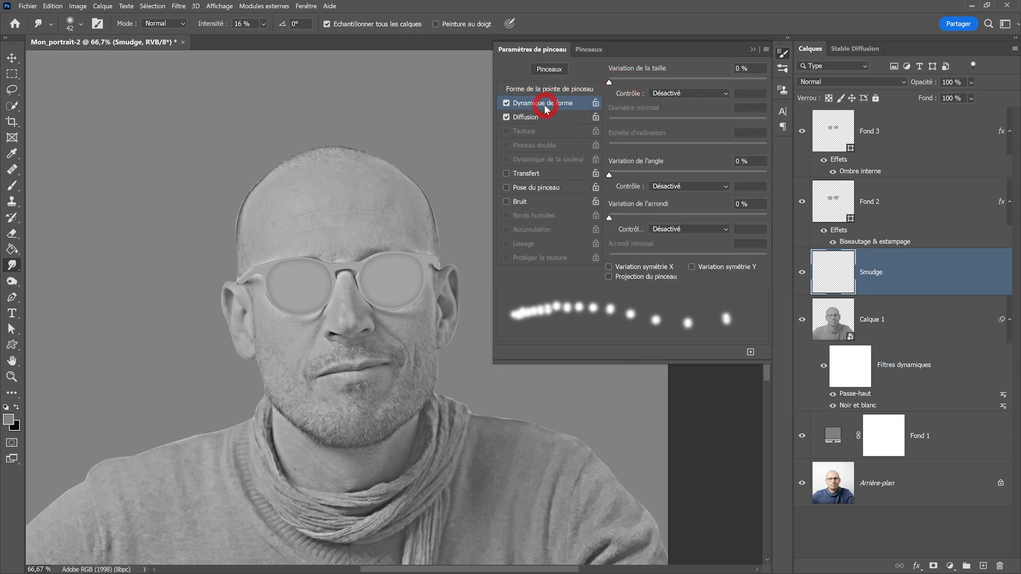
left_click(531, 117)
left_click_drag(616, 84, 615, 82)
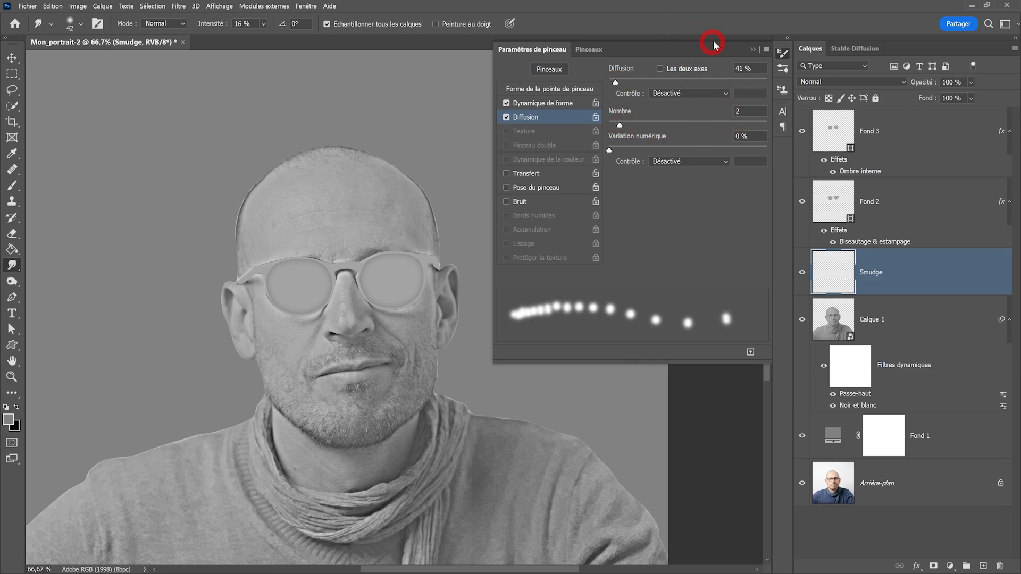
left_click(754, 51)
Step: Clip the Smudge layer to the portrait layer Calque 1
left_click(338, 177, "ctrl")
mouse_move(337, 177)
left_mouse_down()
mouse_move(394, 299)
mouse_move(411, 305)
left_mouse_up()
left_click(413, 326, "ctrl")
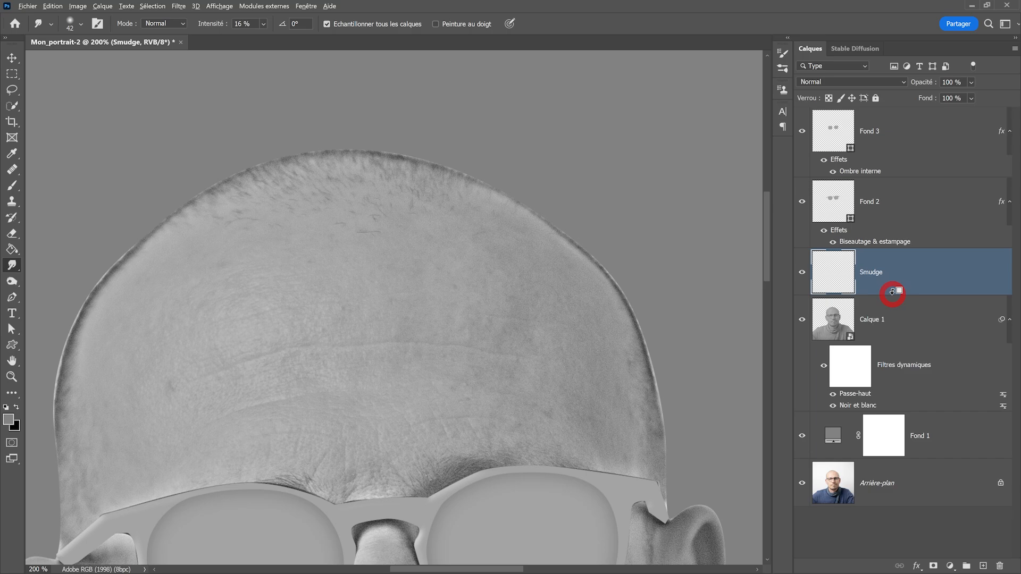
left_click(892, 292, "alt")
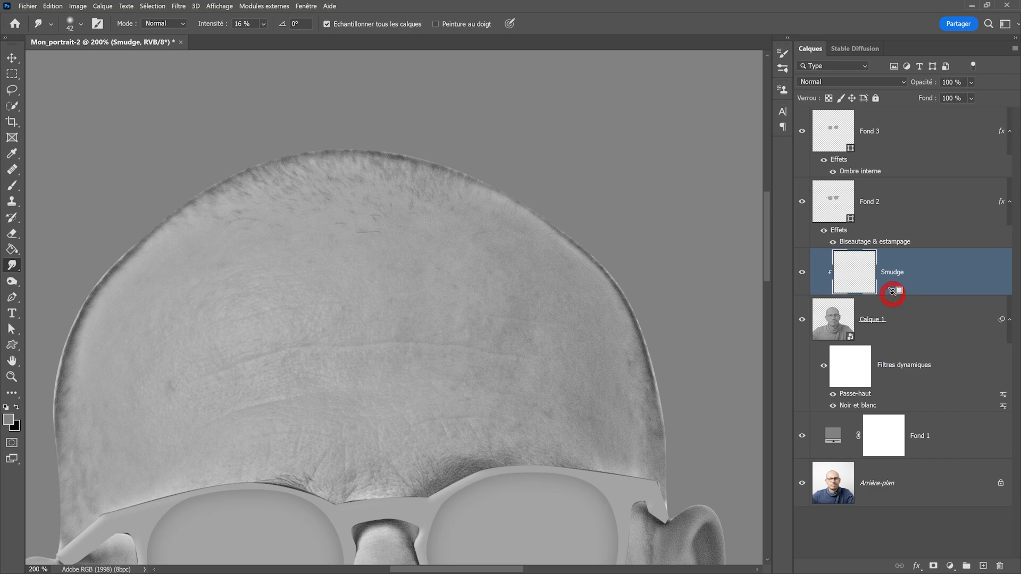
Step: Smooth the skin texture of the forehead, face, beard and neck with smudge strokes on the Smudge layer
mouse_move(411, 201)
left_mouse_down()
mouse_move(439, 198)
mouse_move(385, 187)
mouse_move(458, 197)
mouse_move(381, 158)
mouse_move(452, 175)
mouse_move(351, 157)
mouse_move(297, 160)
mouse_move(390, 162)
mouse_move(278, 178)
mouse_move(326, 171)
mouse_move(269, 166)
mouse_move(183, 250)
mouse_move(132, 387)
mouse_move(538, 422)
mouse_move(484, 378)
mouse_move(536, 483)
mouse_move(422, 296)
mouse_move(218, 273)
mouse_move(392, 369)
mouse_move(410, 438)
mouse_move(183, 233)
mouse_move(167, 198)
left_mouse_up()
left_click_drag(471, 493, 557, 430)
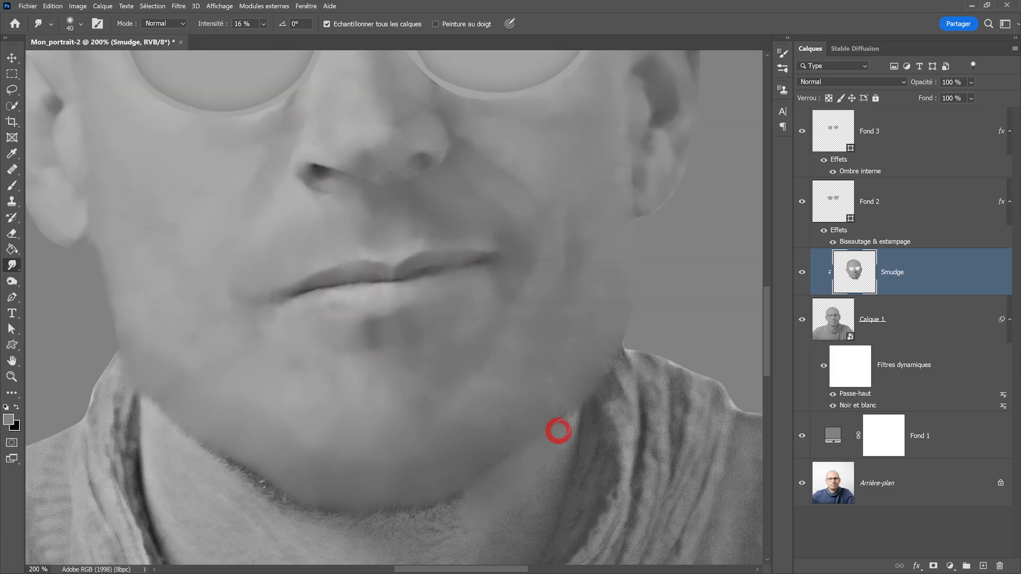
left_click_drag(306, 291, 382, 383)
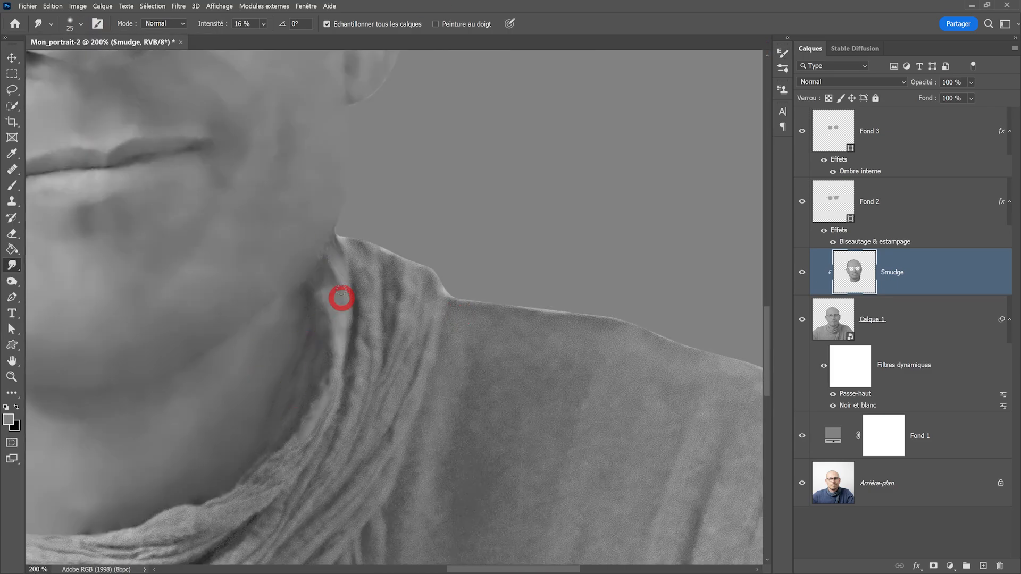
Step: Smooth the sweater and the scarf folds with smudge strokes, using smaller brush sizes for the scarf
mouse_move(342, 298)
left_mouse_down()
mouse_move(355, 379)
mouse_move(310, 462)
left_mouse_up()
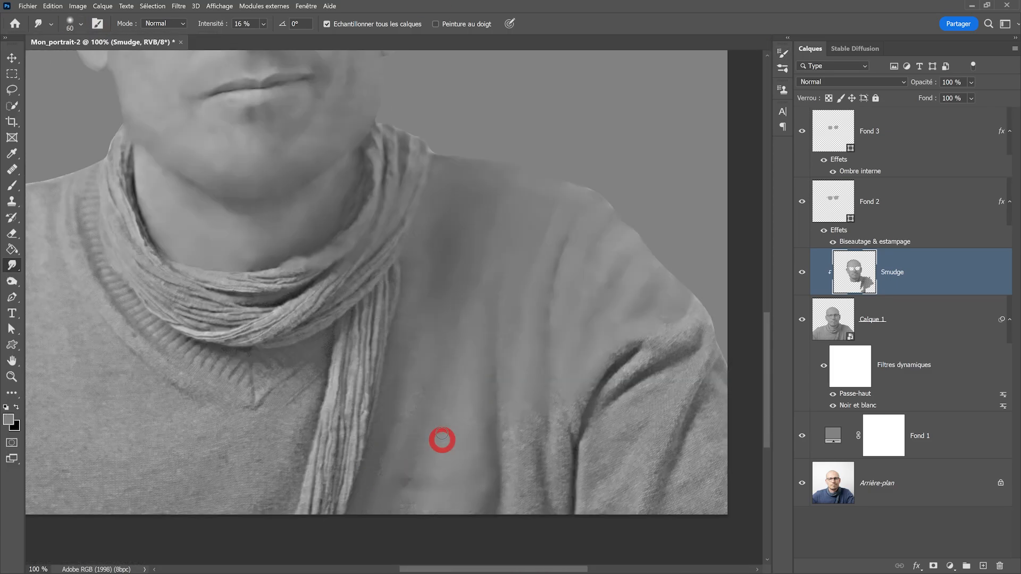
left_click_drag(442, 440, 682, 342)
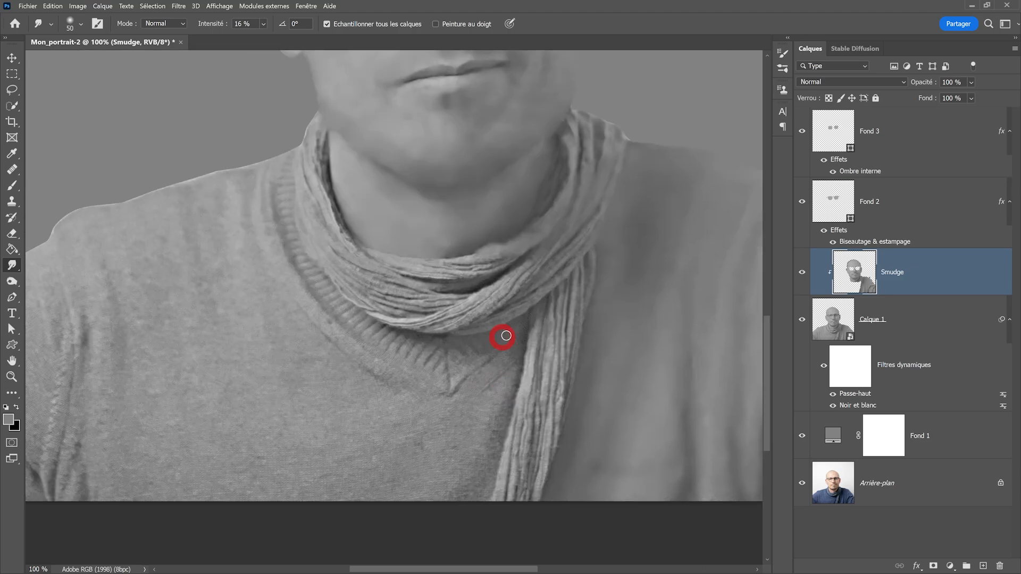
mouse_move(504, 340)
left_mouse_down()
mouse_move(397, 483)
mouse_move(242, 453)
left_mouse_up()
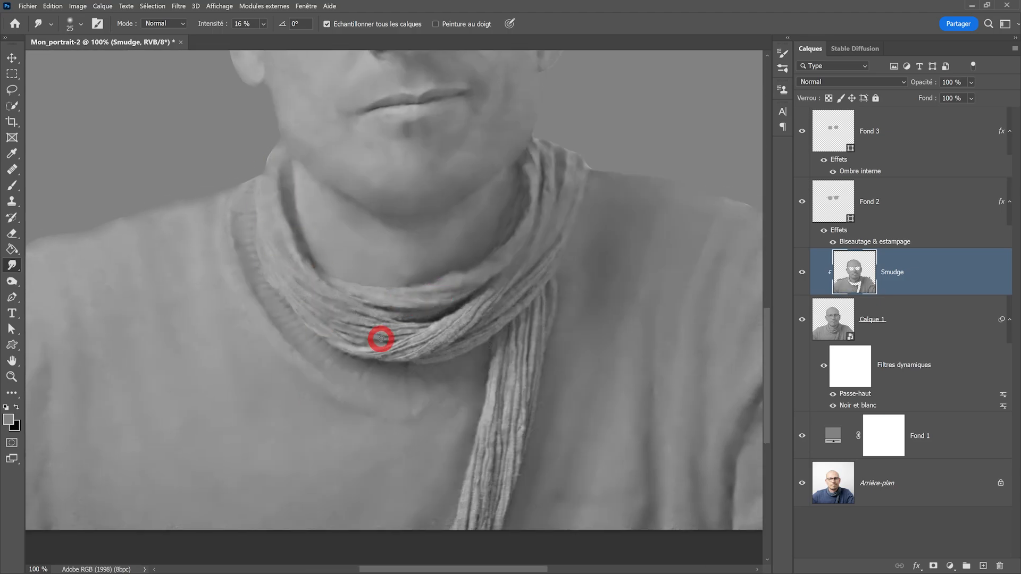
left_click_drag(378, 337, 495, 410)
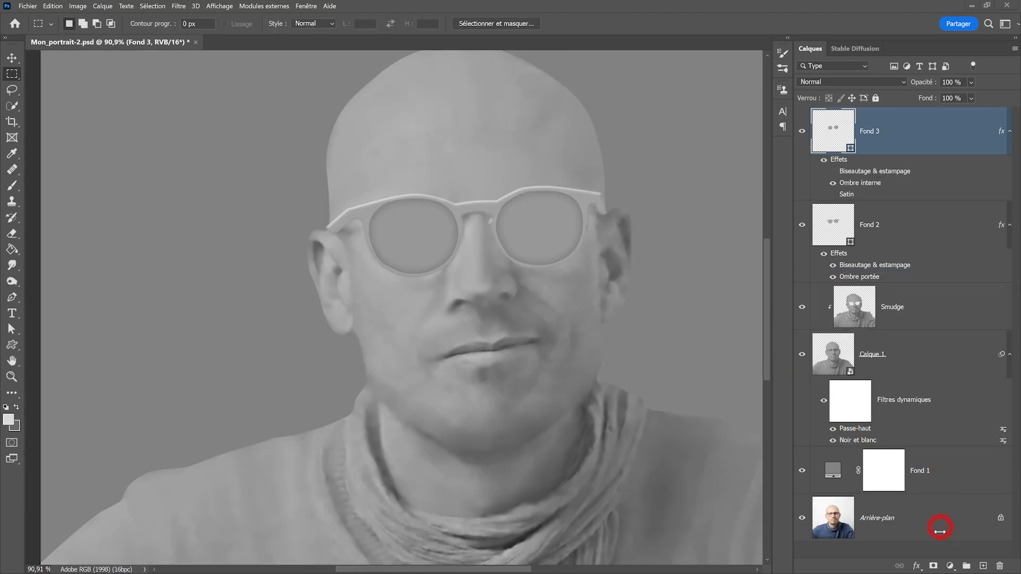
Step: Add a Curves adjustment layer above Fond 3 and open its automatic colour correction options
left_click(951, 566)
left_click(932, 430)
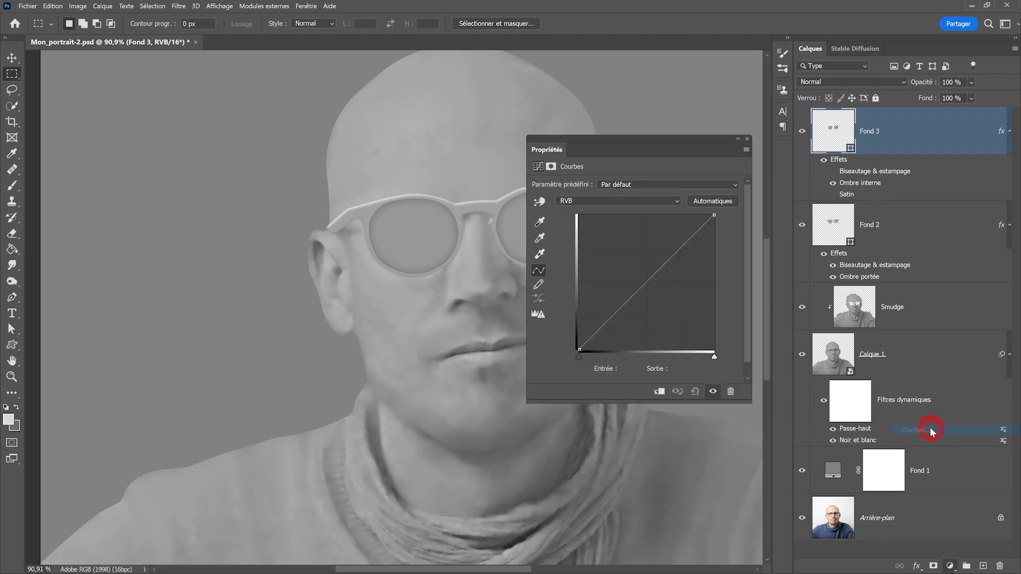
left_click(711, 202, "alt")
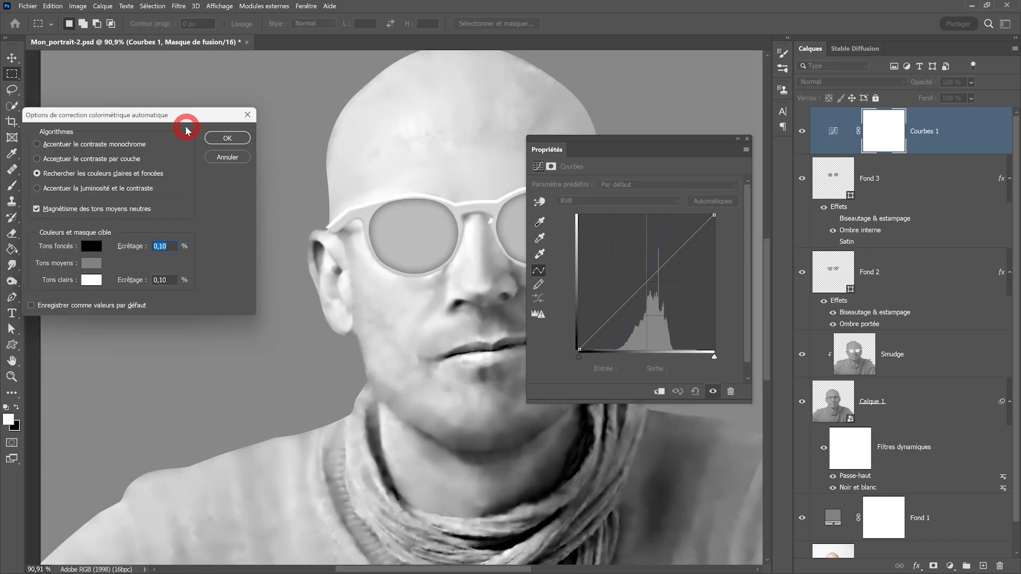
Step: Set the highlight target colour to 50 % brightness grey and decline saving the target colours as defaults
left_click_drag(206, 117, 255, 151)
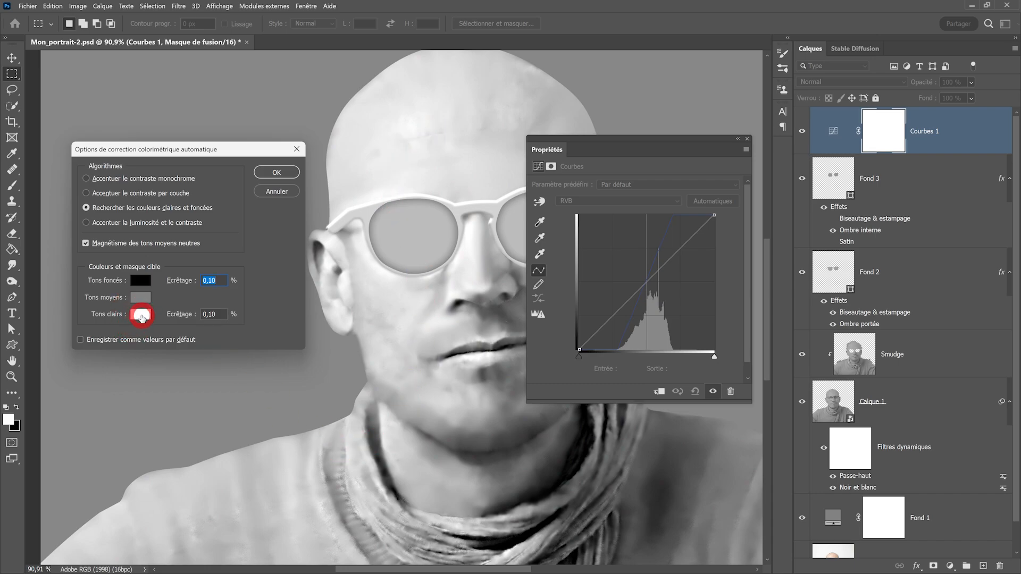
left_click(142, 316)
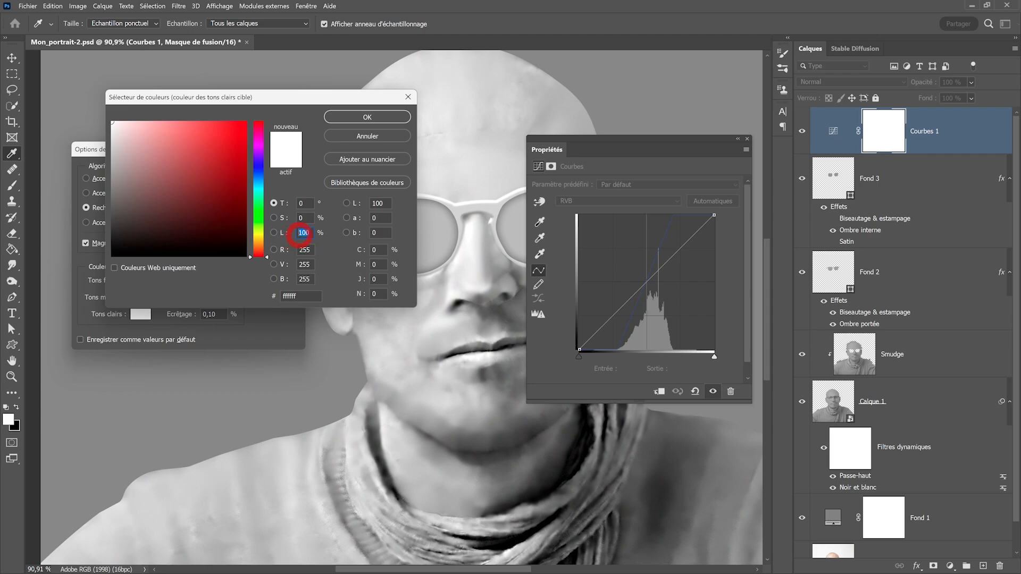
type("50")
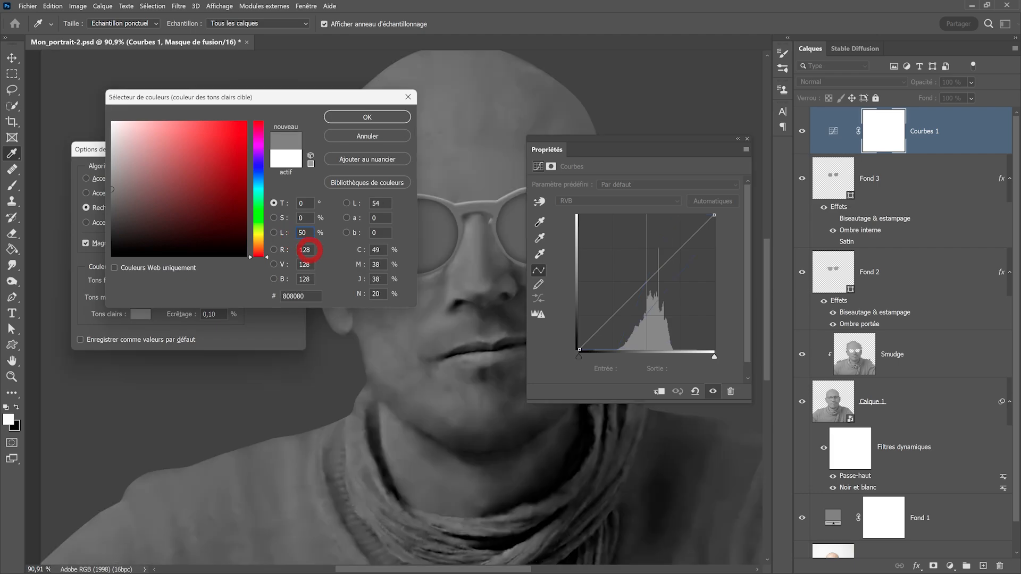
left_click(371, 116)
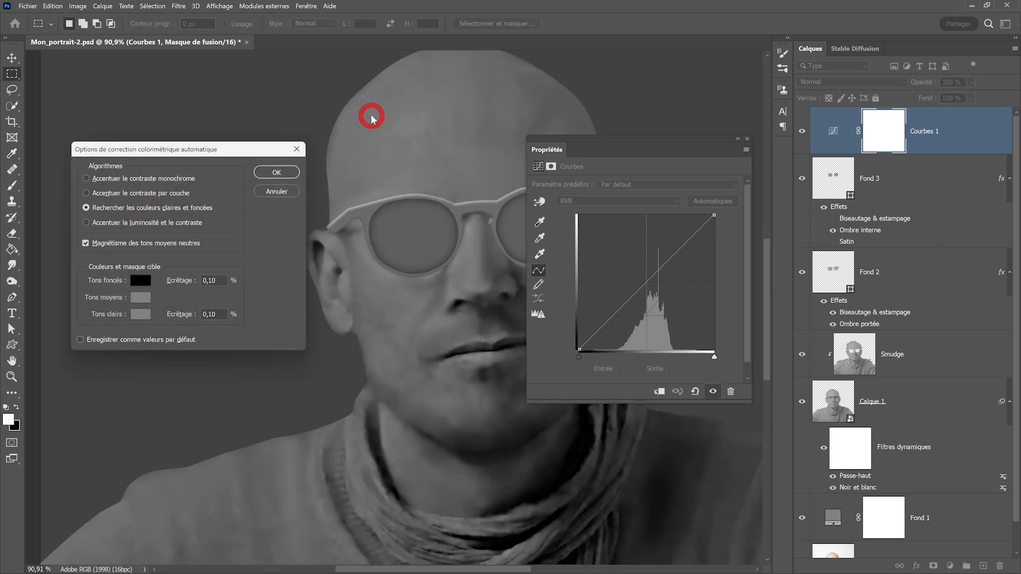
left_click(275, 175)
left_click(578, 229)
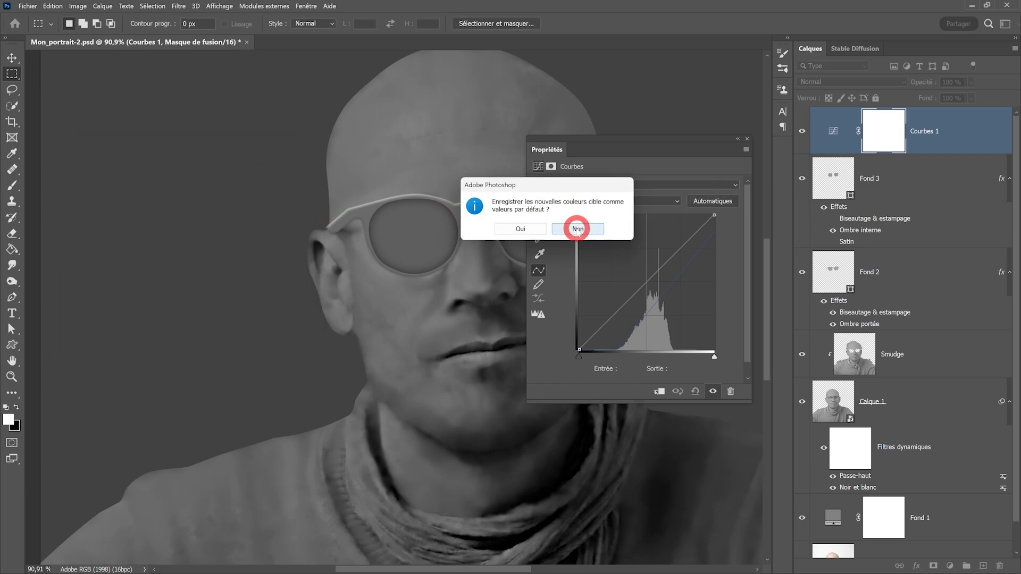
Step: Set the curve's white point by sampling the bright bevelled edge of the glasses frame, and close the curve properties
left_click(539, 257)
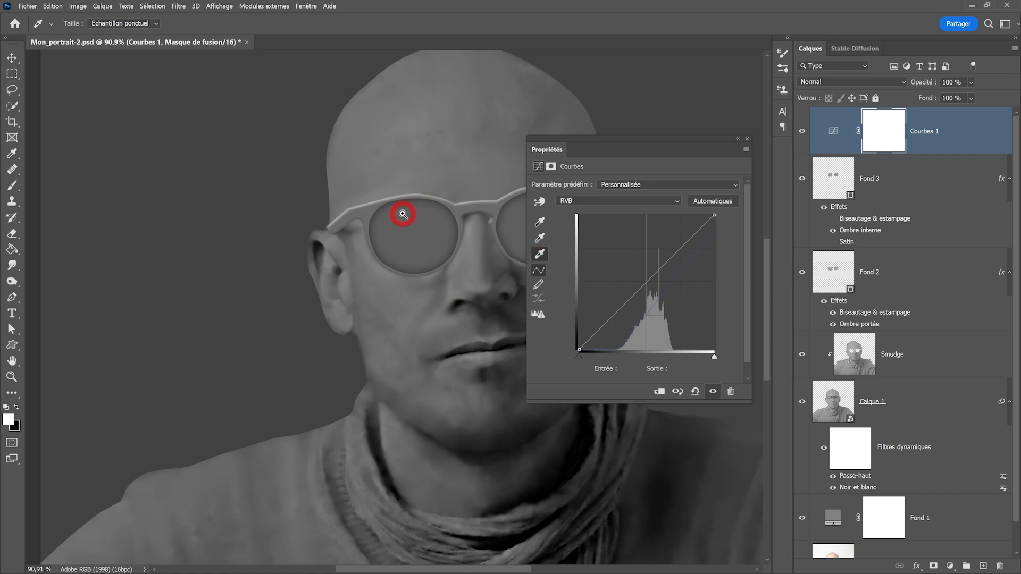
left_click(403, 214, "ctrl")
left_click(388, 312, "ctrl")
left_click(360, 291, "ctrl")
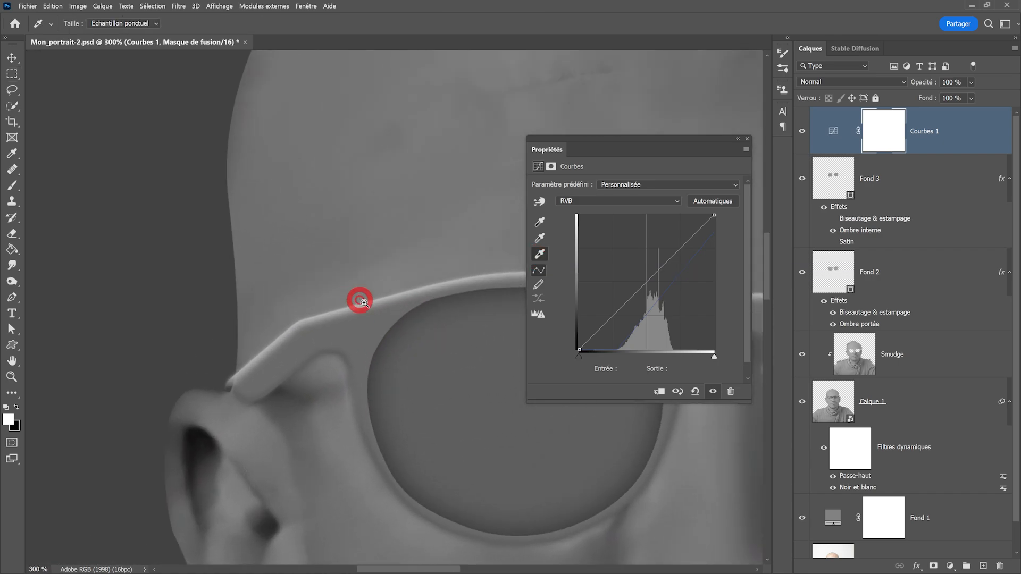
left_click(364, 303, "ctrl")
left_click(390, 310, "ctrl")
left_click(390, 317, "ctrl")
left_click(381, 306, "ctrl")
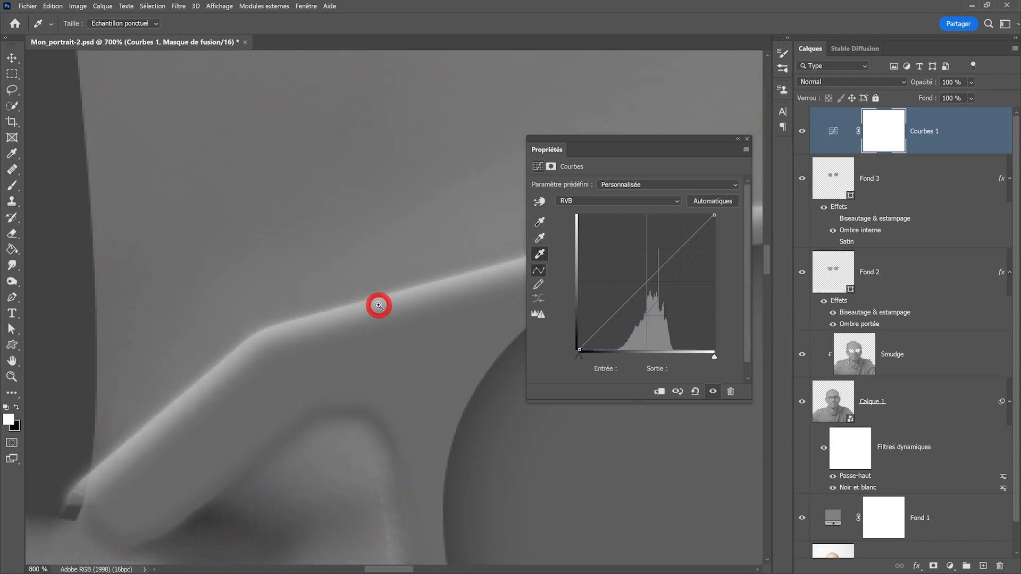
left_click(378, 305, "ctrl")
left_click(379, 304, "ctrl")
left_click(378, 309, "ctrl")
left_click(376, 314, "ctrl")
left_click(375, 319)
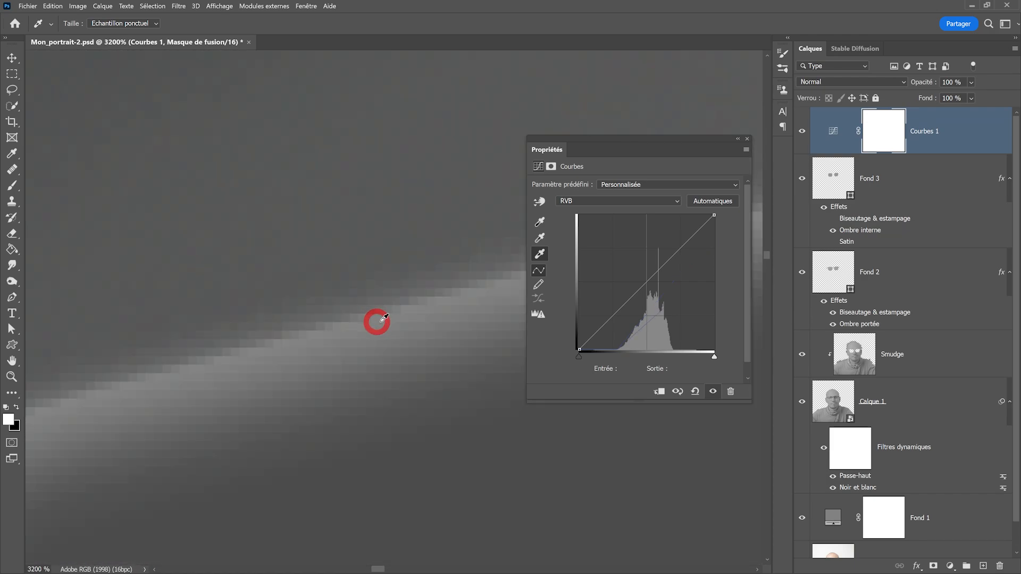
left_click(748, 140)
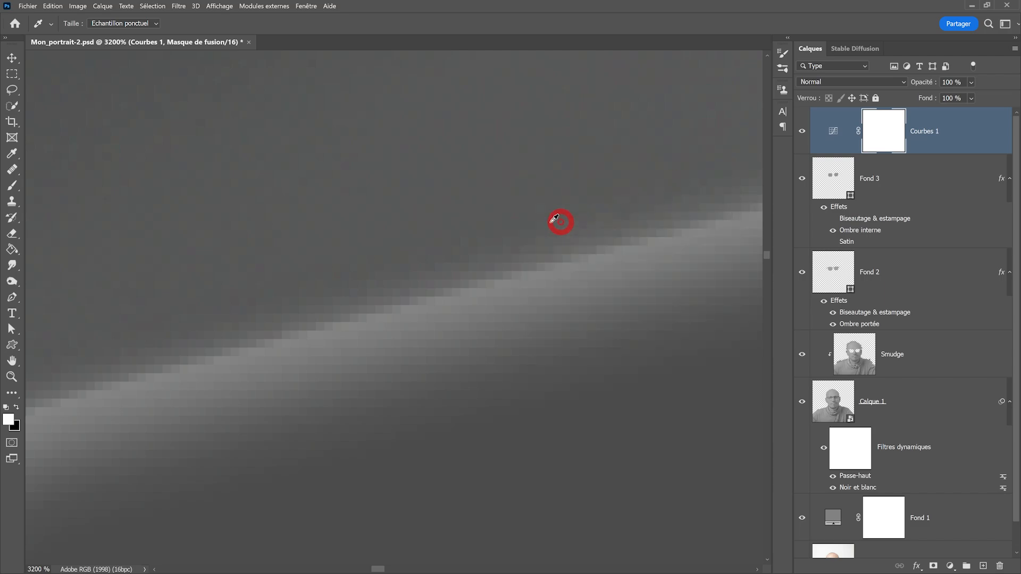
Step: Resample the curve's white point on the upper forehead
scroll(491, 246, "down", 5)
scroll(491, 247, "down", 8)
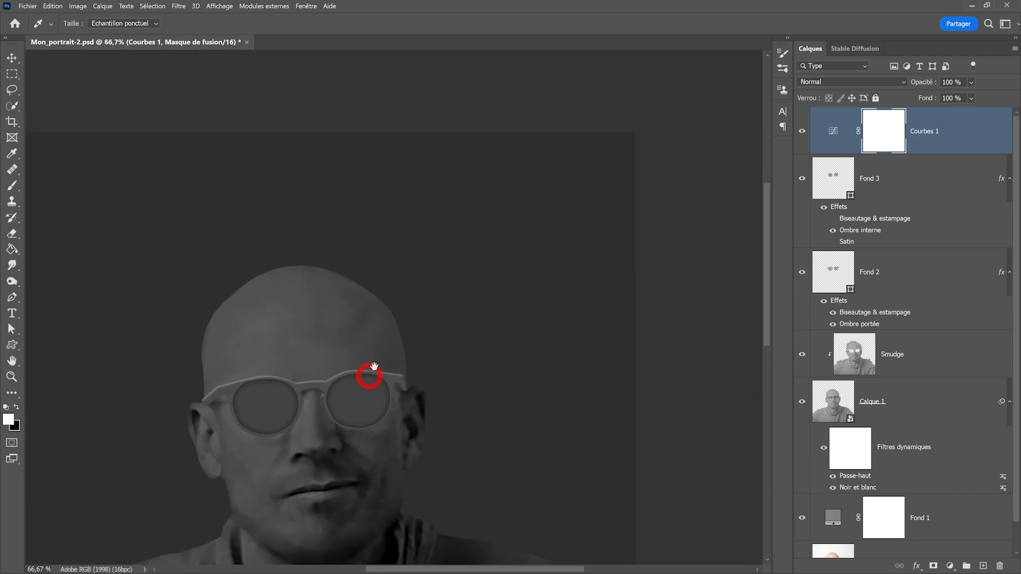
scroll(340, 351, "up", 1)
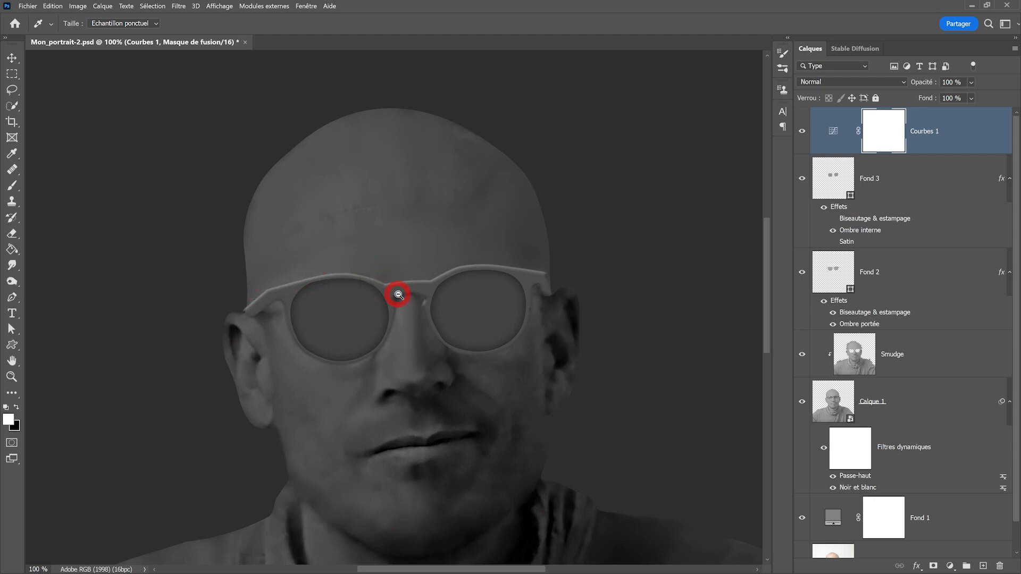
left_click_drag(396, 292, 350, 244)
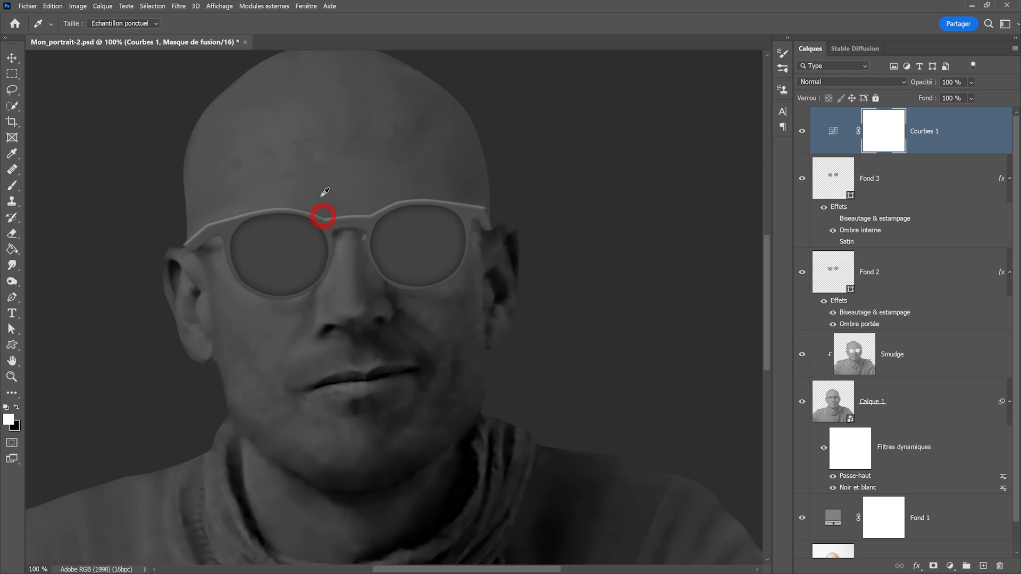
left_click(327, 105)
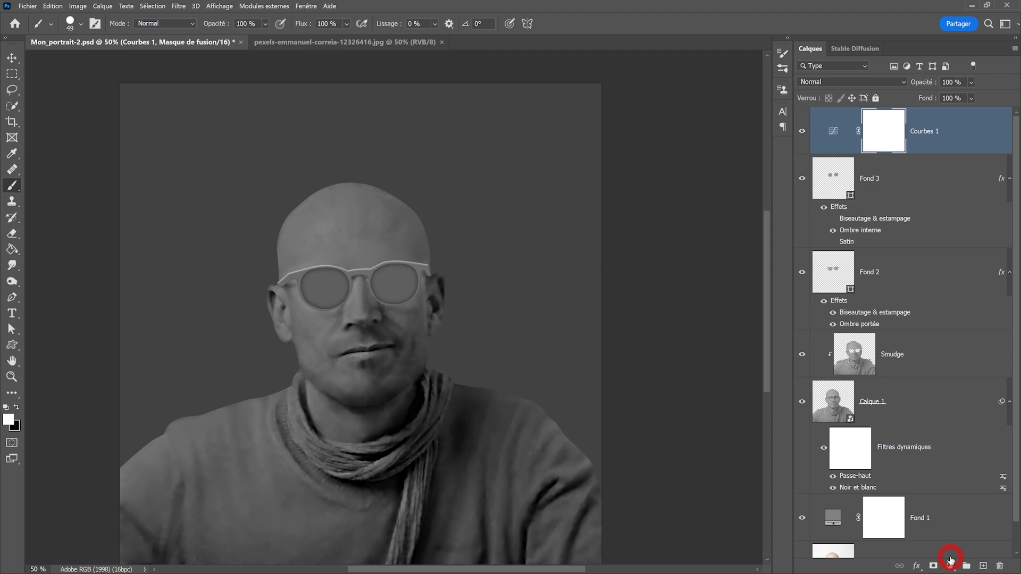
Step: Create a layer group above the Courbes 1 adjustment layer and name it Pierre01
left_click(966, 566)
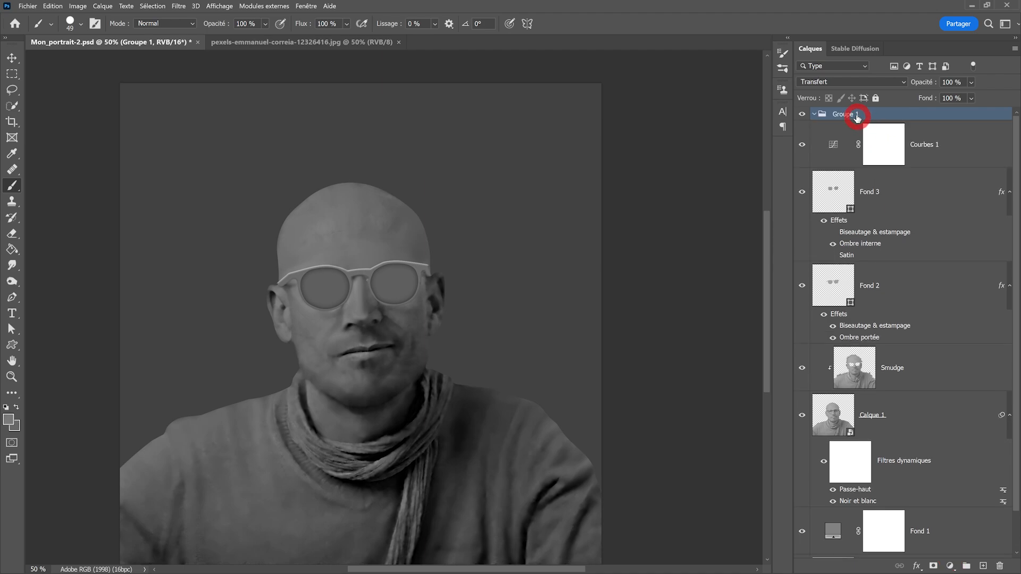
type("Pierre01")
key("Return")
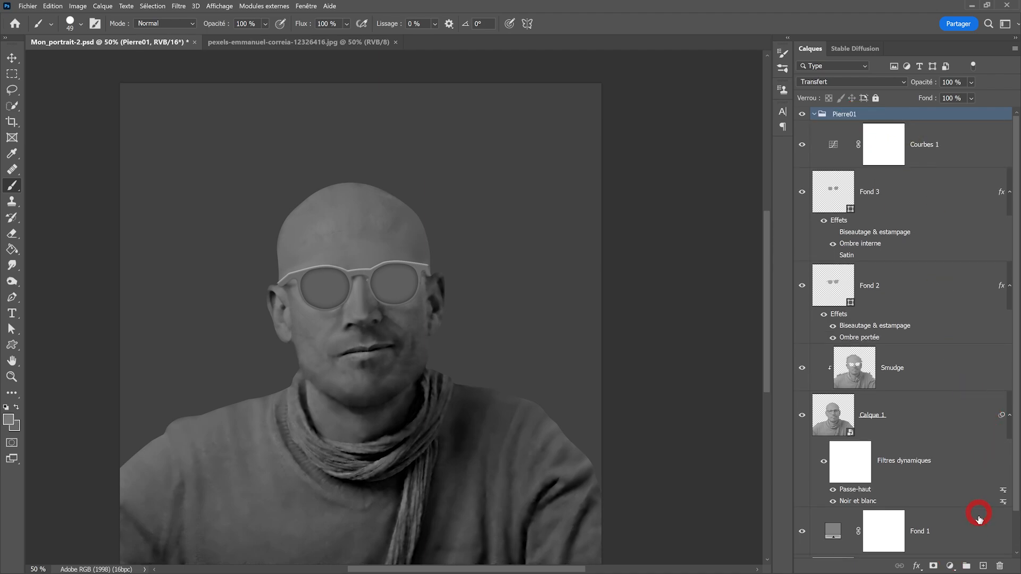
Step: Add an empty layer inside the Pierre01 group and fill it with the merged RGB image using Apply Image in Produit mode at 100 %
left_click(983, 566)
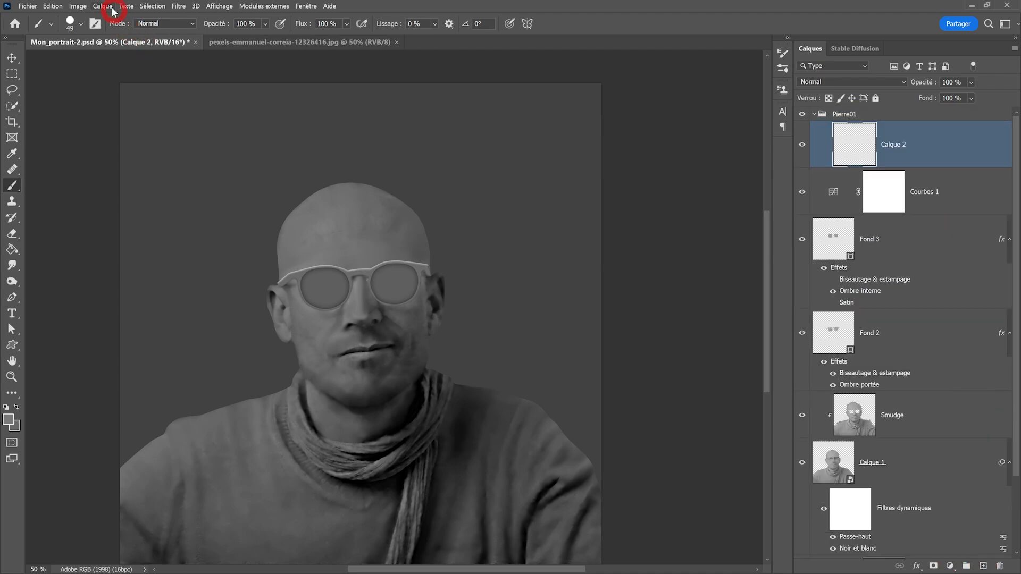
left_click(78, 6)
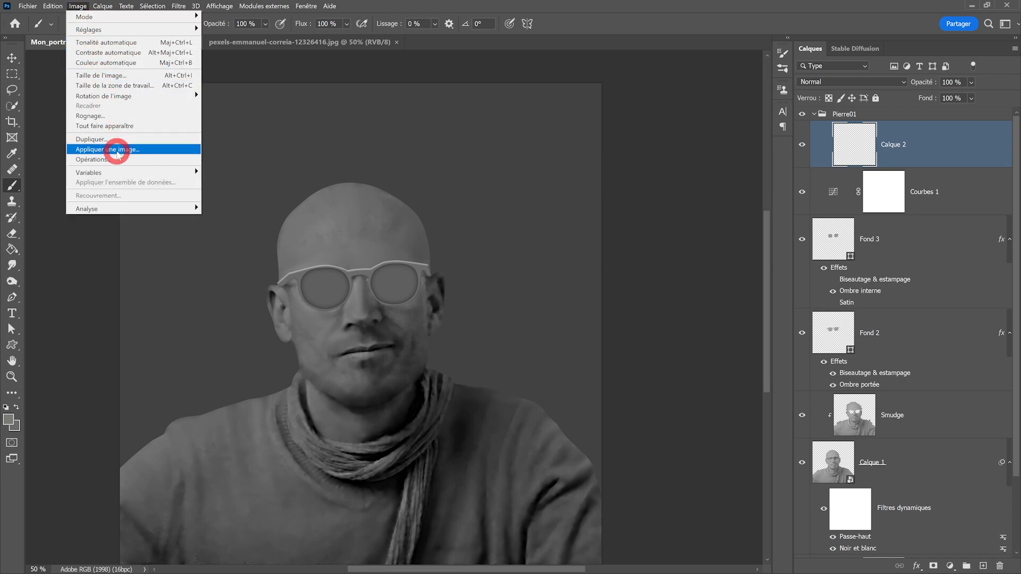
left_click(108, 150)
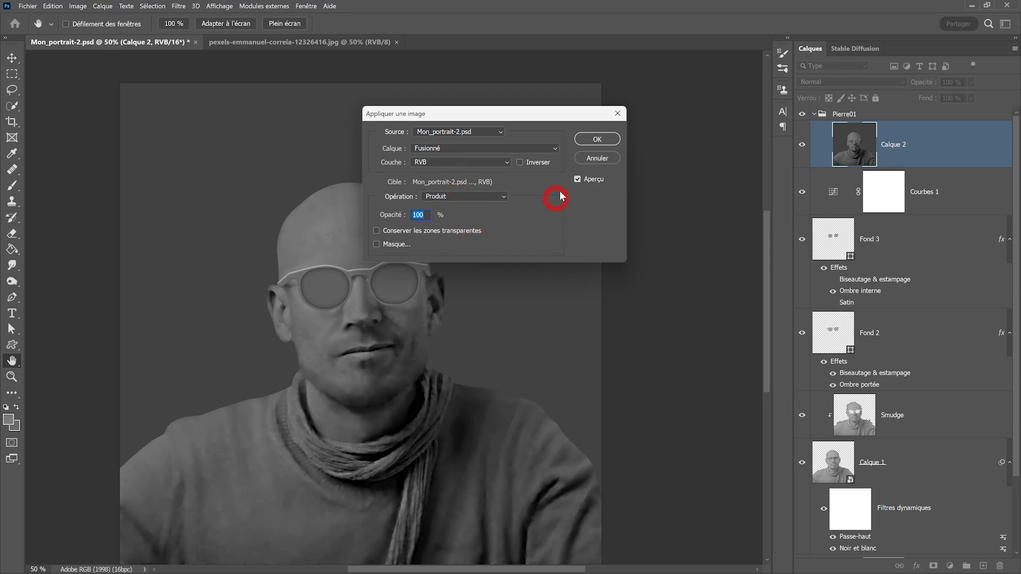
left_click(588, 141)
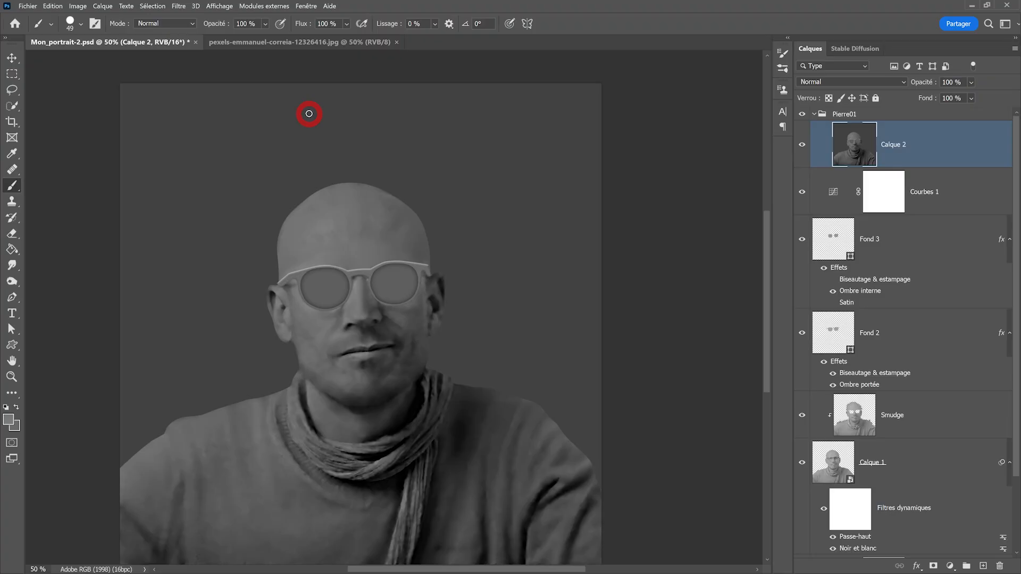
Step: Bring the cracked concrete image into the portrait document above Calque 2, turned upright so that it covers the whole canvas
left_click(299, 43)
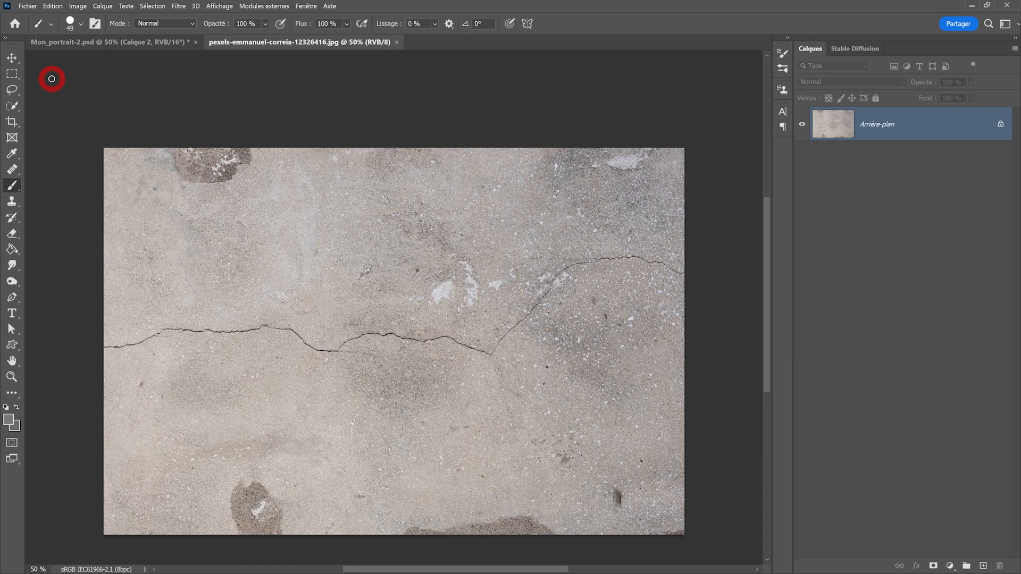
key("v")
left_click(147, 42)
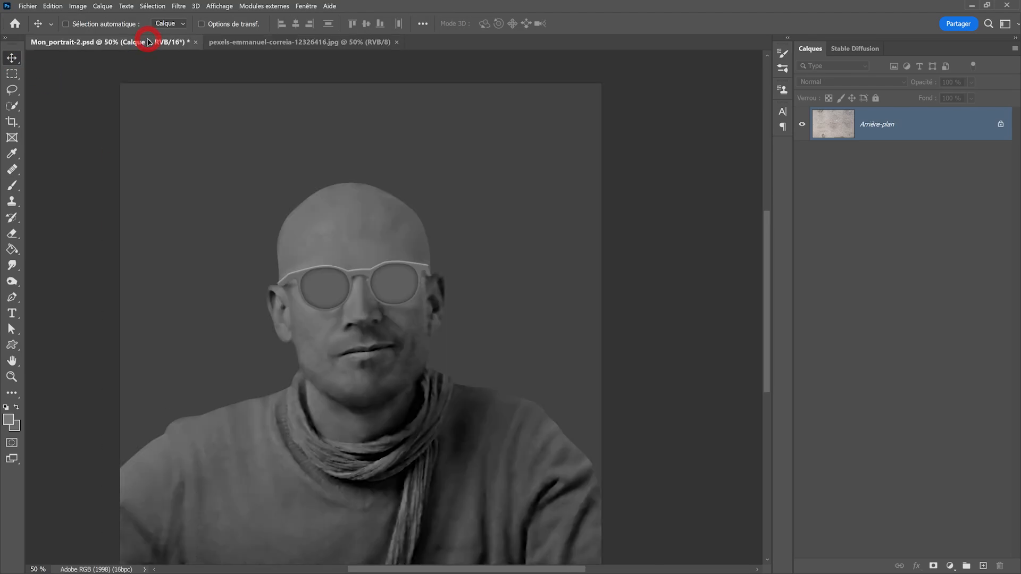
left_click_drag(382, 289, 382, 289)
left_click(541, 237)
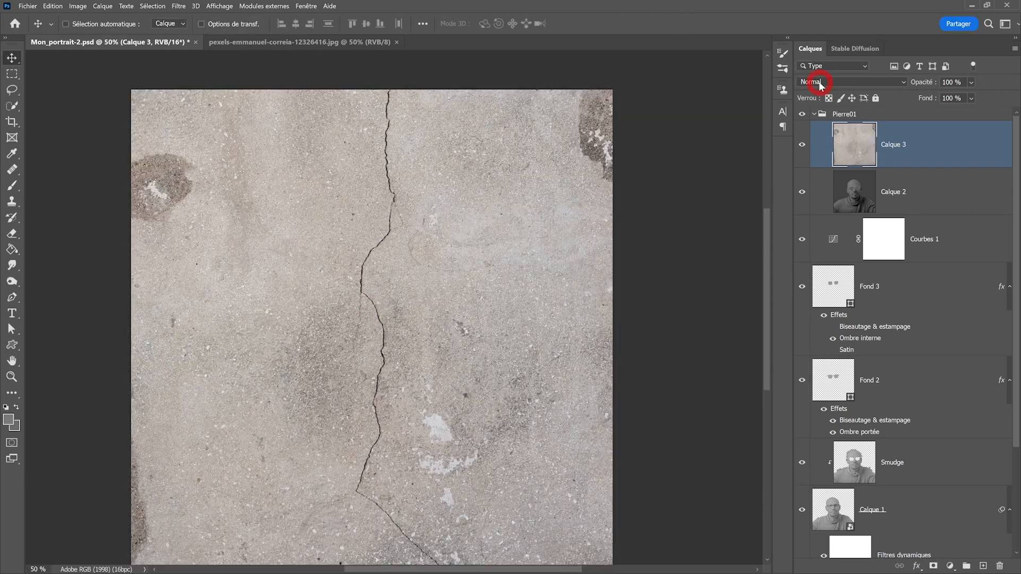
Step: Set the blend mode of the concrete texture layer to Incrustation
left_click(816, 82)
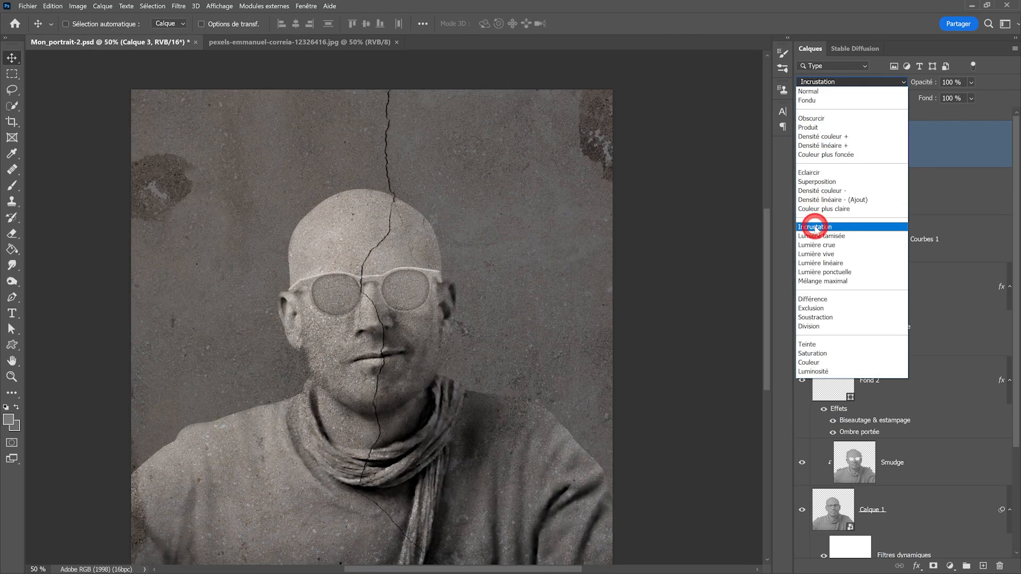
left_click(815, 226)
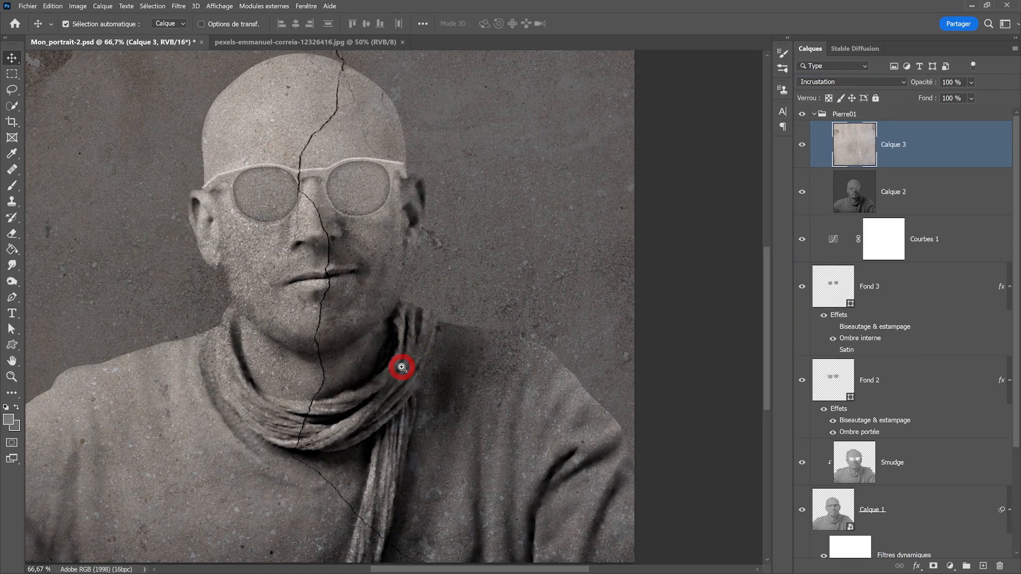
mouse_move(401, 367)
left_mouse_down()
mouse_move(346, 289)
mouse_move(383, 365)
mouse_move(370, 273)
left_mouse_up()
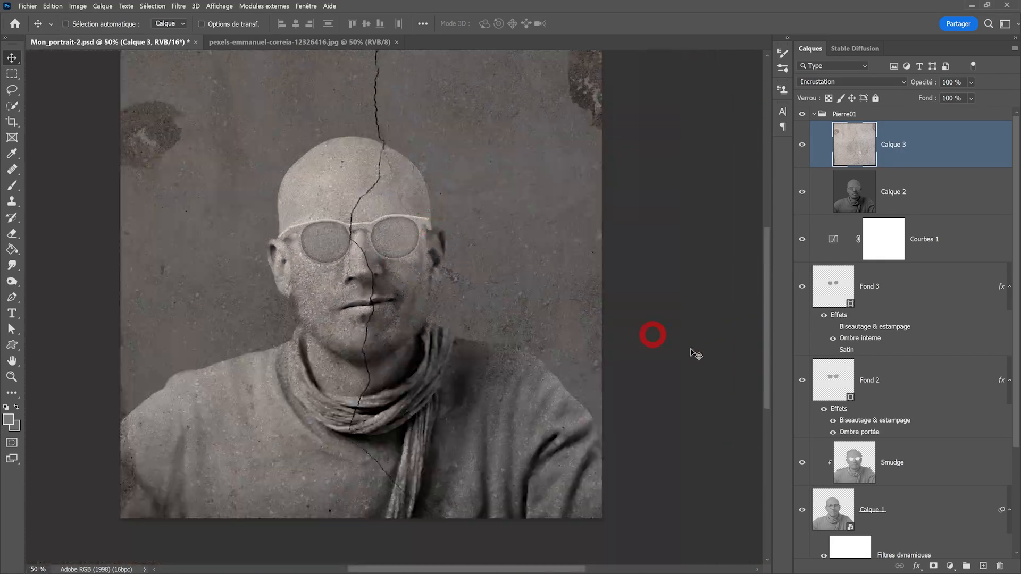
Step: Load the outline of Calque 1 as a selection and turn it into a layer mask on the Pierre01 group
scroll(838, 365, "down", 1)
left_click(833, 466)
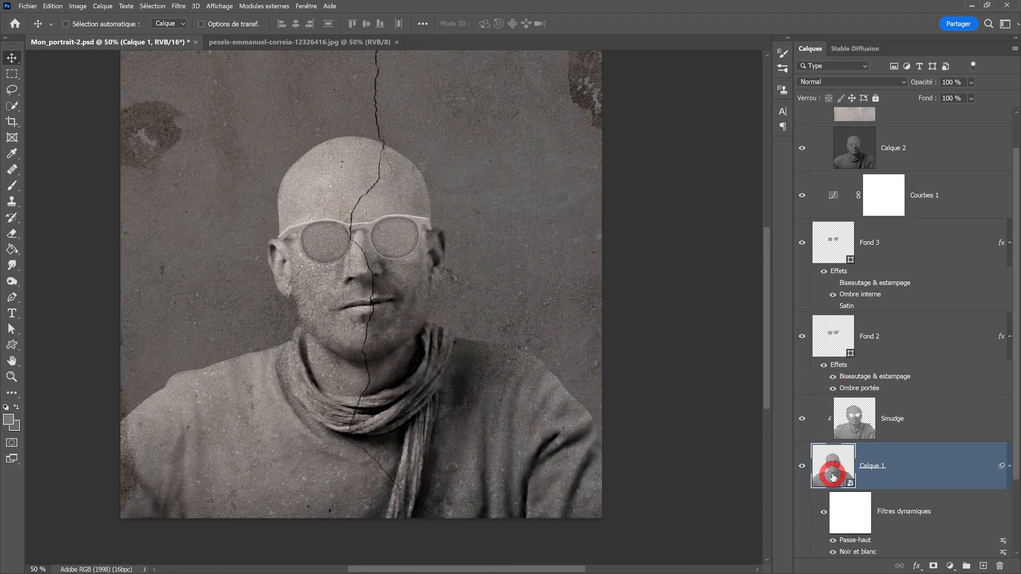
left_click(832, 475, "ctrl")
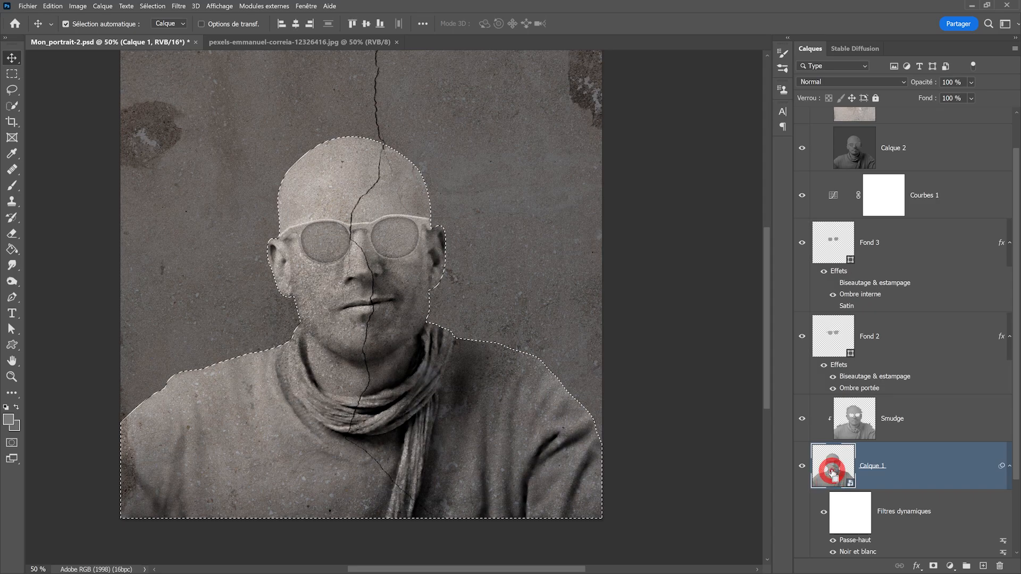
scroll(841, 420, "up", 1)
left_click(886, 114)
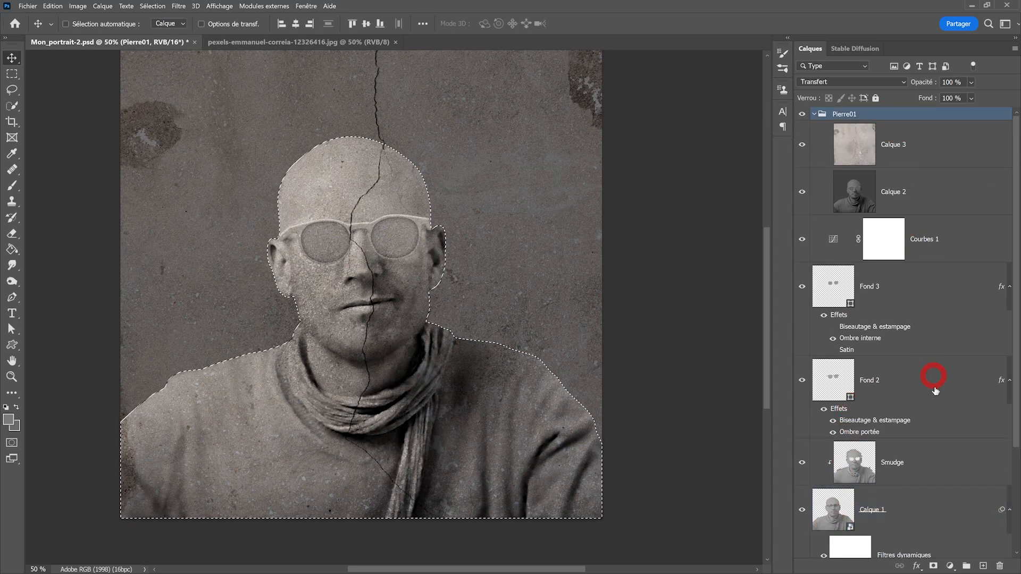
left_click(935, 565)
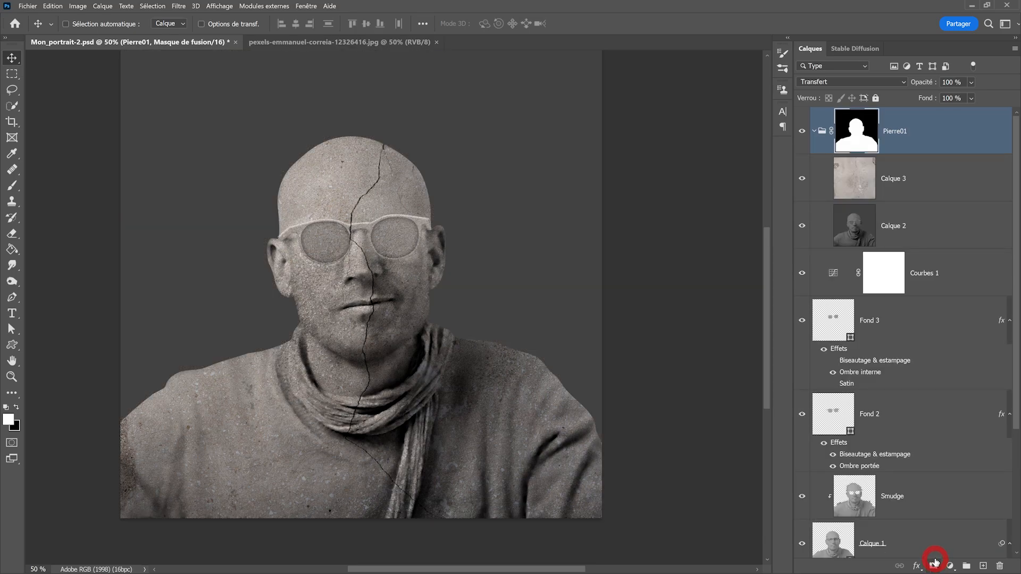
Step: Examine the stone texture up close on the forehead, glasses, scarf and shoulder
left_click(417, 246, "ctrl")
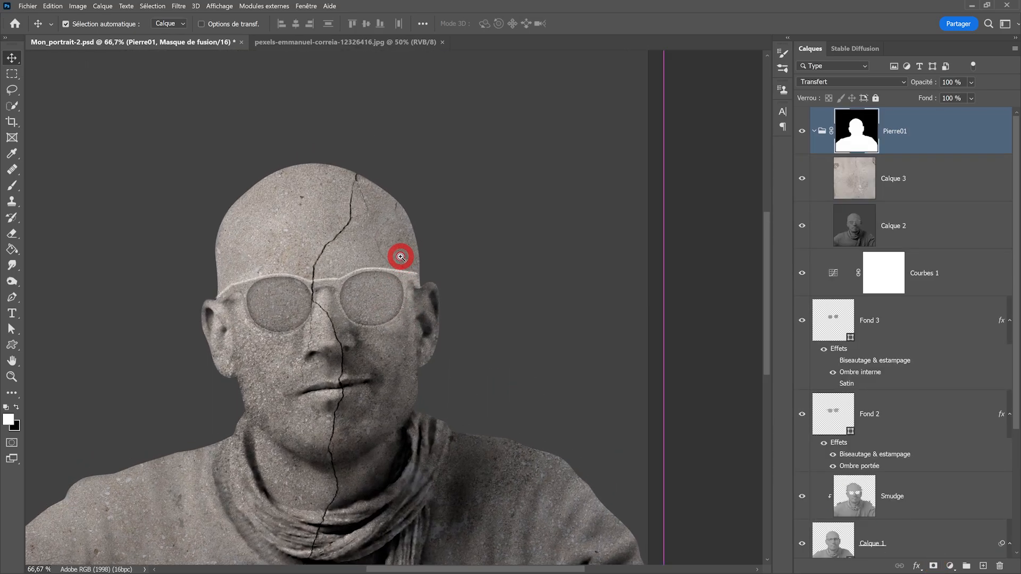
left_click(401, 257, "ctrl")
left_click(333, 346, "ctrl")
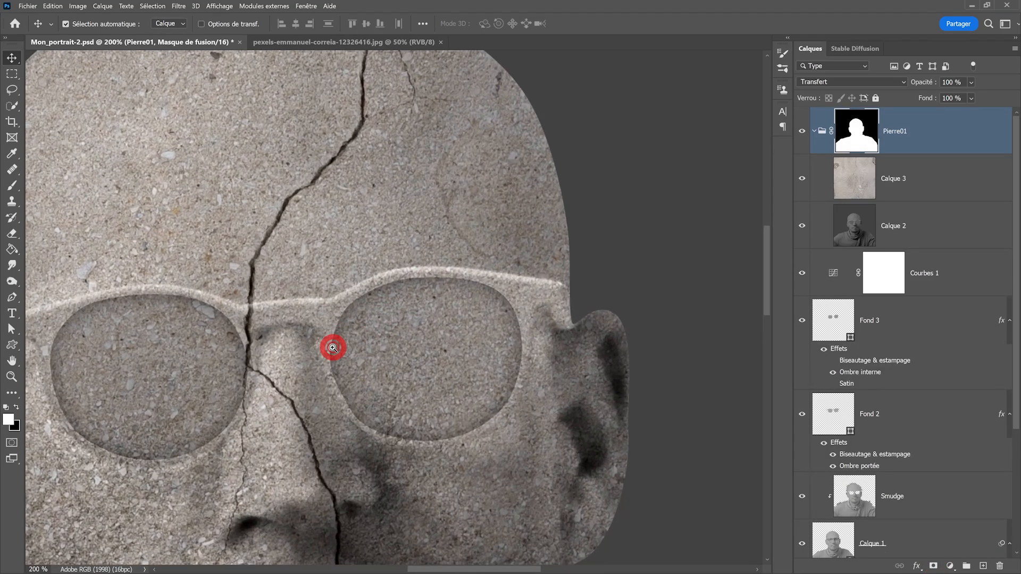
left_click_drag(332, 347, 410, 232)
left_click(388, 324, "alt")
left_click_drag(394, 340, 354, 128)
left_click(394, 340, "ctrl")
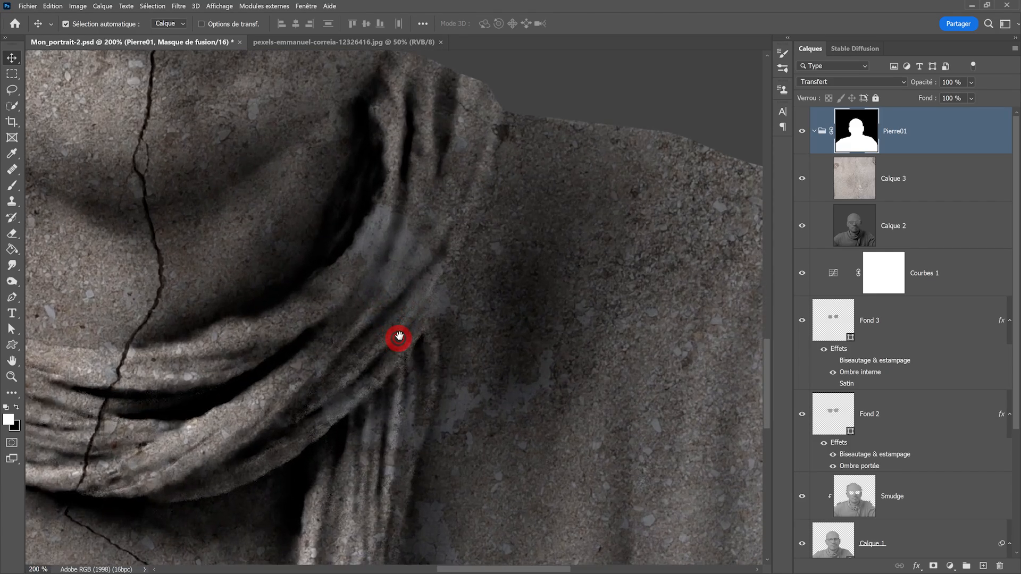
left_click(416, 258, "ctrl+alt")
left_click(391, 290, "ctrl+alt")
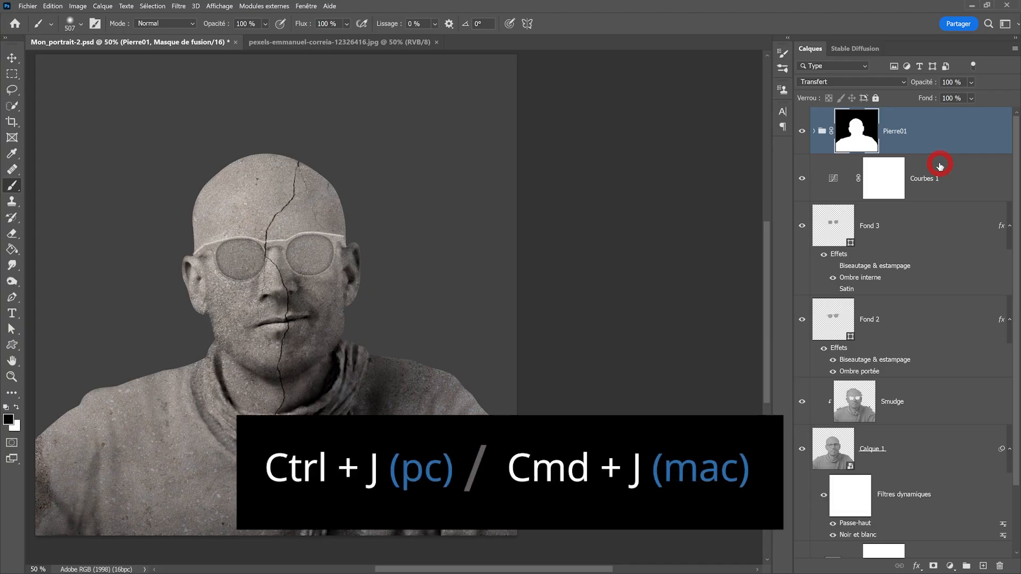
Step: Duplicate the Pierre01 group with its mask and rename the copy Pierre02
key("ctrl+j")
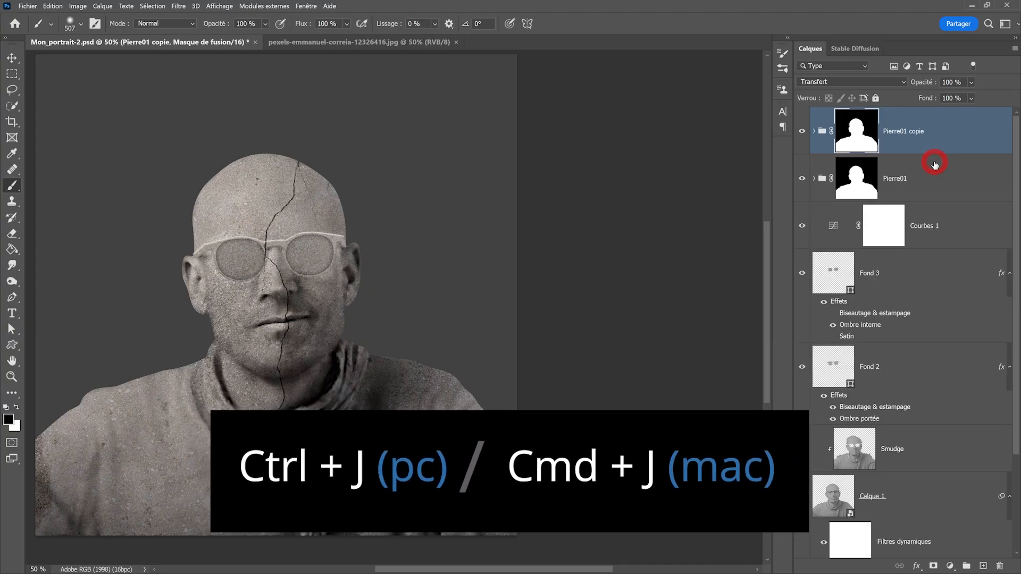
left_click(903, 134)
left_click_drag(904, 131, 945, 133)
type("2")
key("Return")
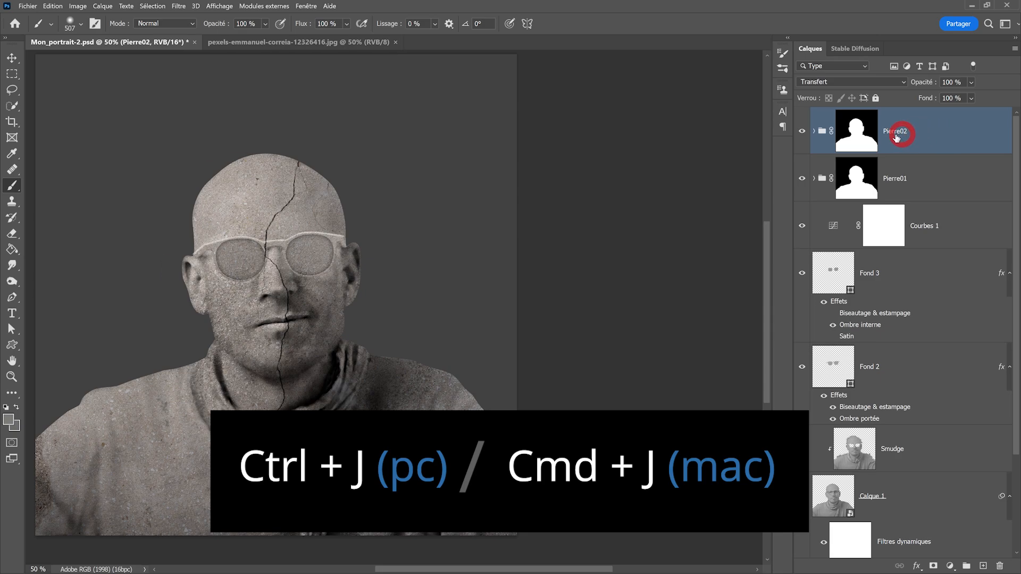
Step: Expand the Pierre02 group and delete its concrete texture layer, Calque 3
left_click(814, 131)
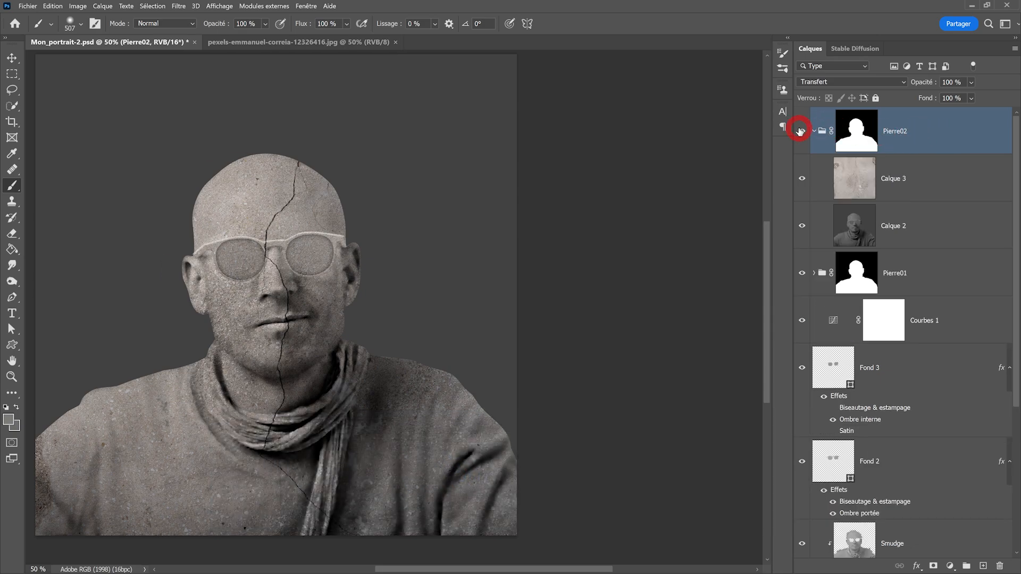
left_click(922, 179)
key("Delete")
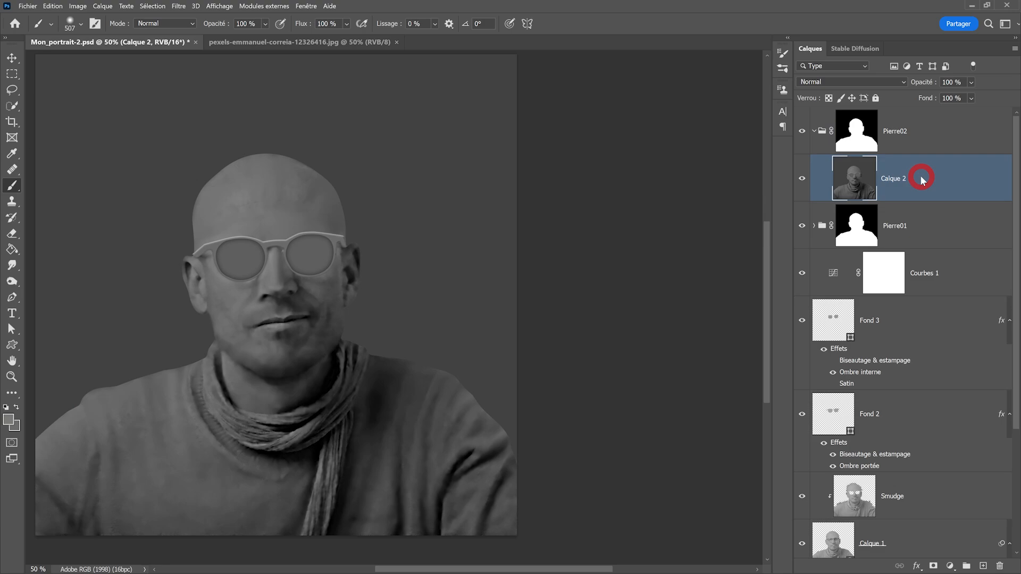
Step: Change the blend mode of both the Pierre02 and Pierre01 groups from Transfert to Normal
left_click(925, 141)
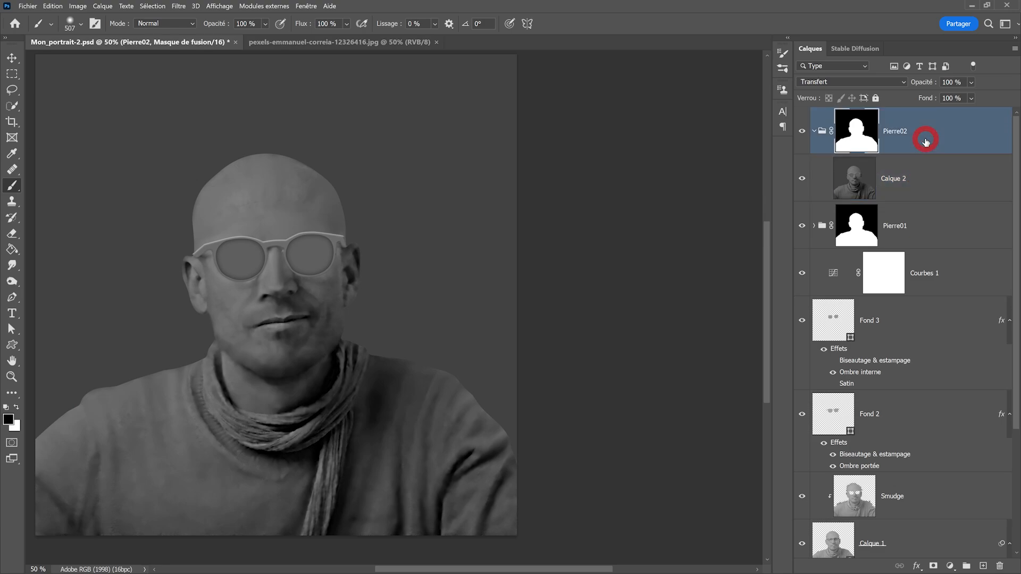
left_click(824, 85)
left_click(817, 113)
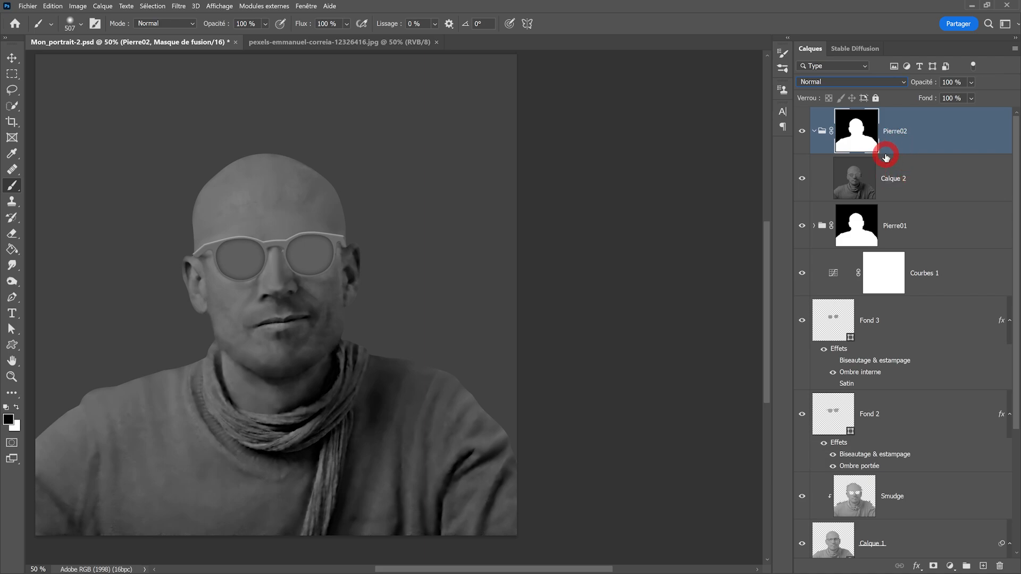
left_click(902, 230)
left_click(836, 84)
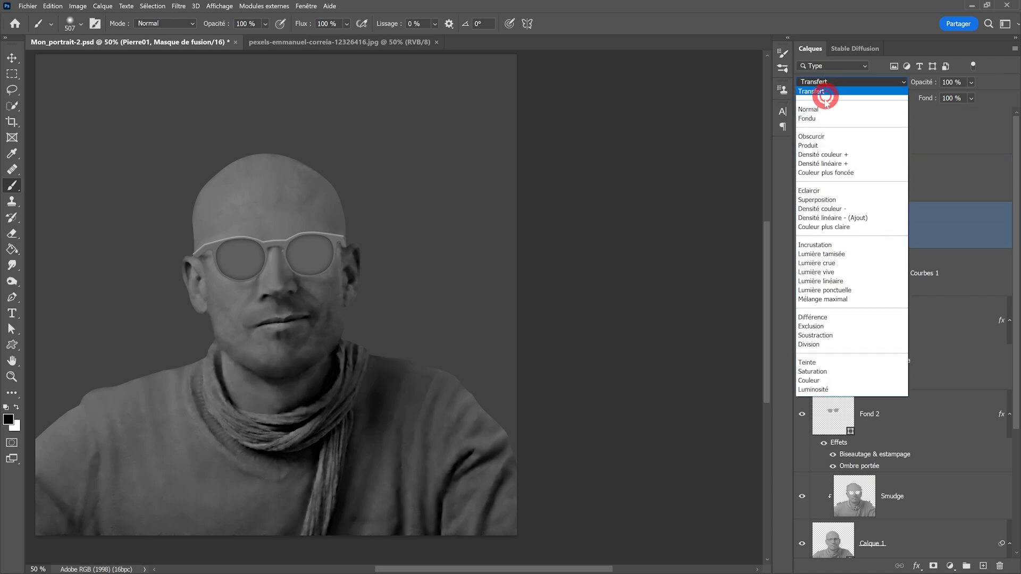
left_click(823, 113)
Step: Place the Enduit vieux04 texture scaled to 78,54 % over the portrait and move it into the Pierre02 group above Calque 2
left_click(931, 135)
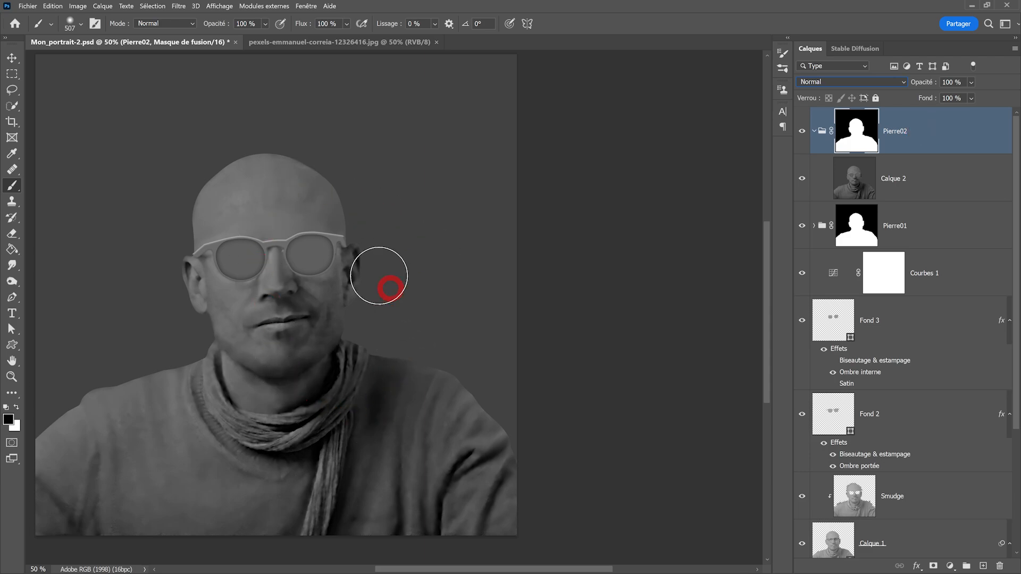
left_click_drag(324, 411, 379, 391)
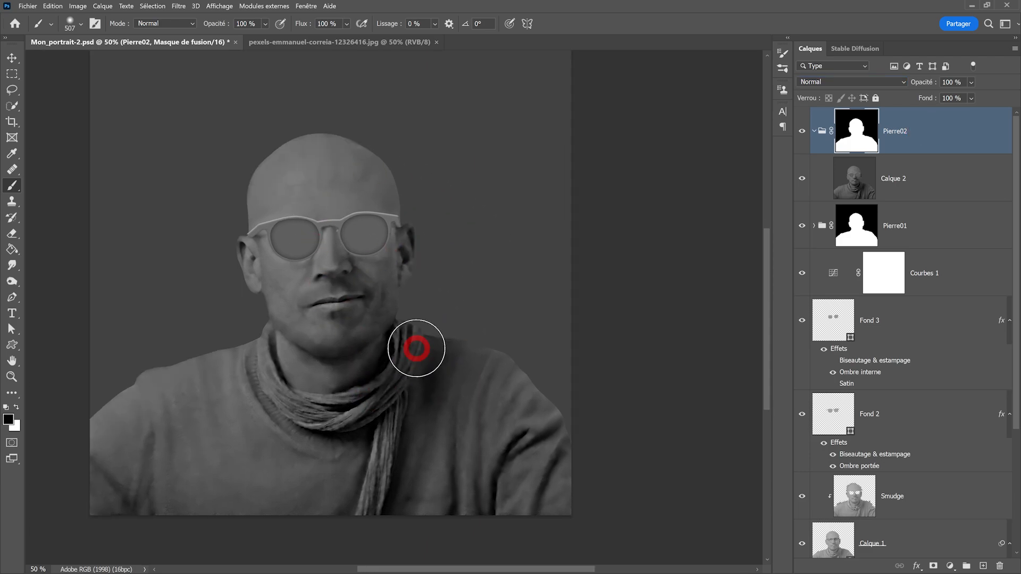
left_click_drag(2, 307, 323, 238)
mouse_move(568, 441)
left_mouse_down()
mouse_move(608, 486)
mouse_move(683, 518)
left_mouse_up()
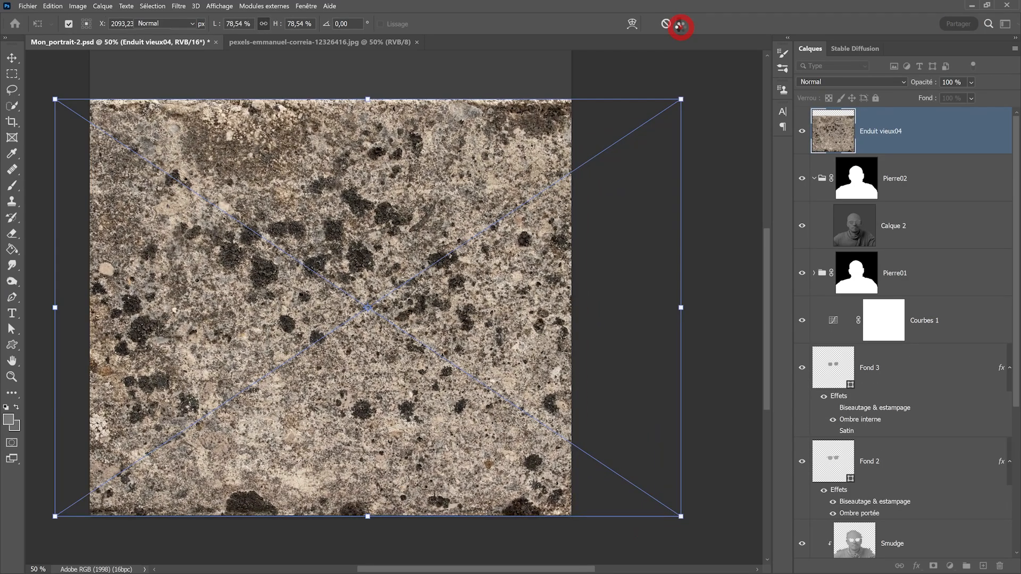
left_click(679, 23)
left_click_drag(913, 134, 908, 201)
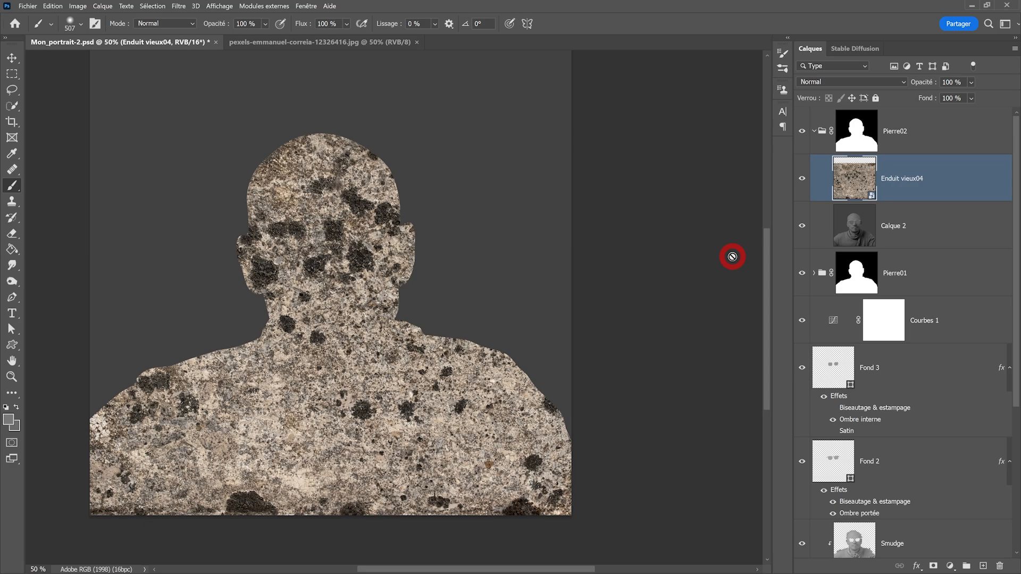
Step: Set the blend mode of the Enduit vieux04 layer to Incrustation
left_click(839, 83)
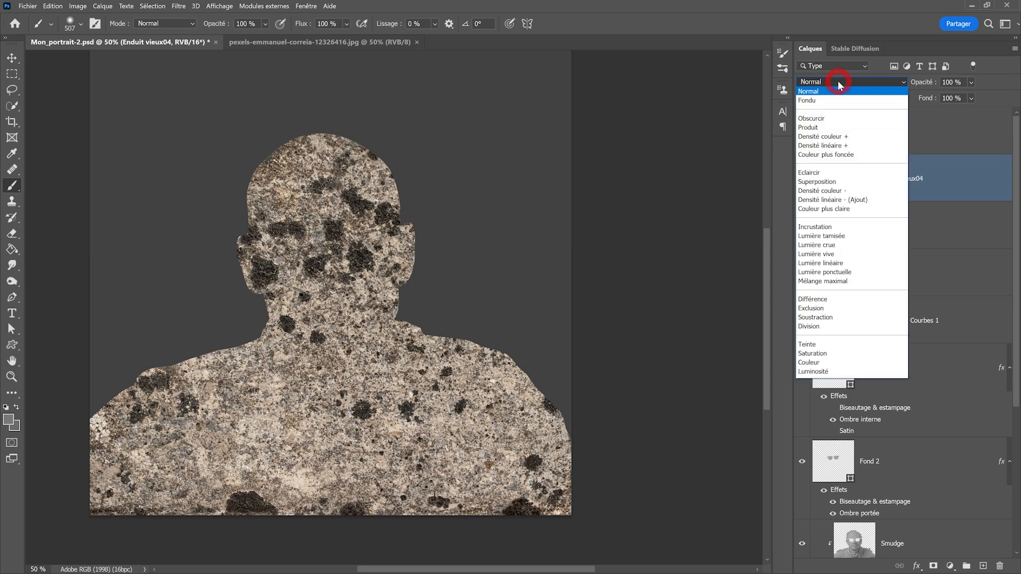
left_click(819, 227)
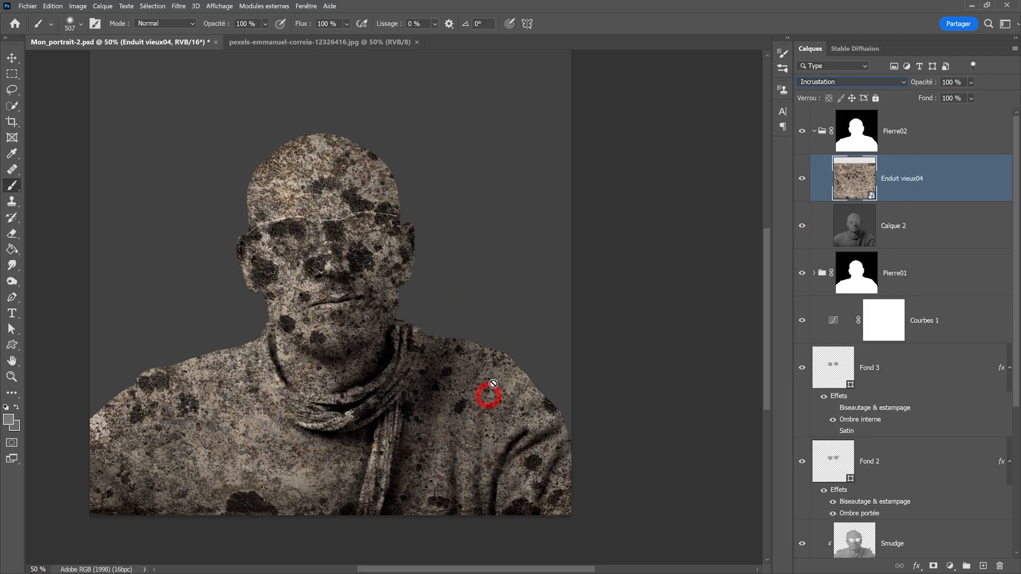
Step: Toggle the Pierre02 group's visibility to compare the two stone textures, leaving the group hidden
left_click(802, 131)
left_click(801, 131)
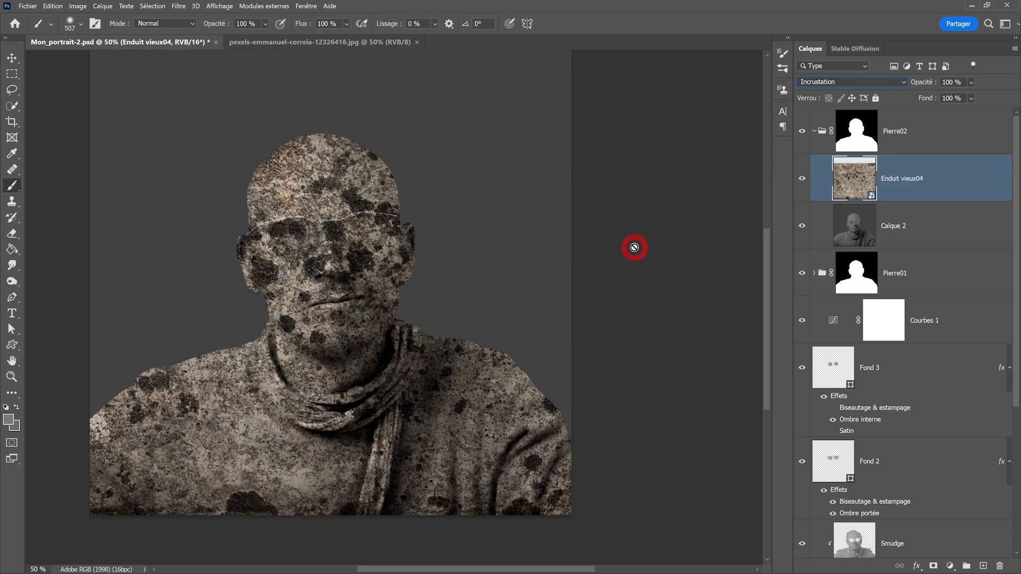
left_click(803, 131)
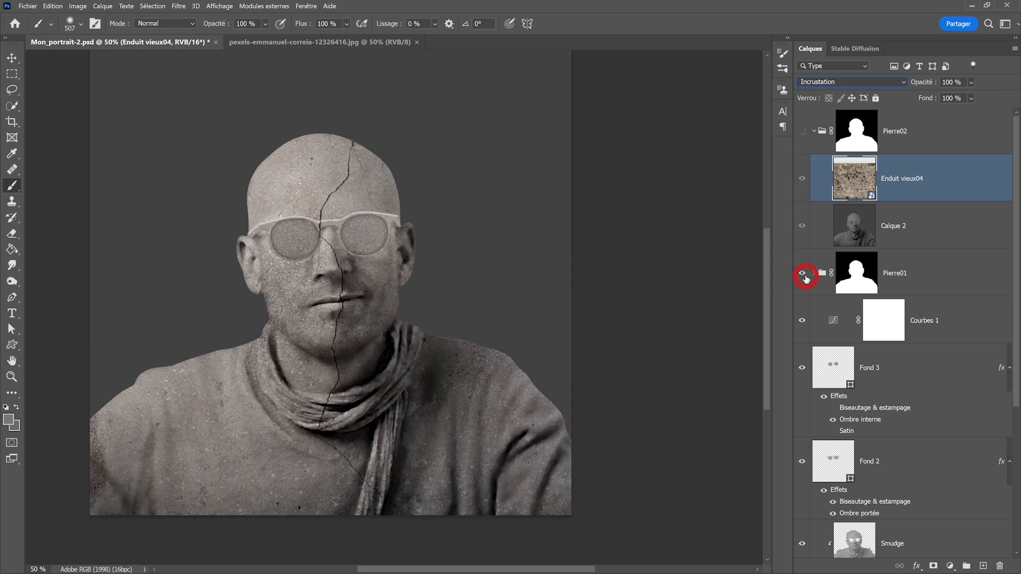
Step: Hide the Pierre01 group and the Fond 1 layer to isolate the grey figure on transparency
left_click(804, 273)
scroll(814, 274, "down", 5)
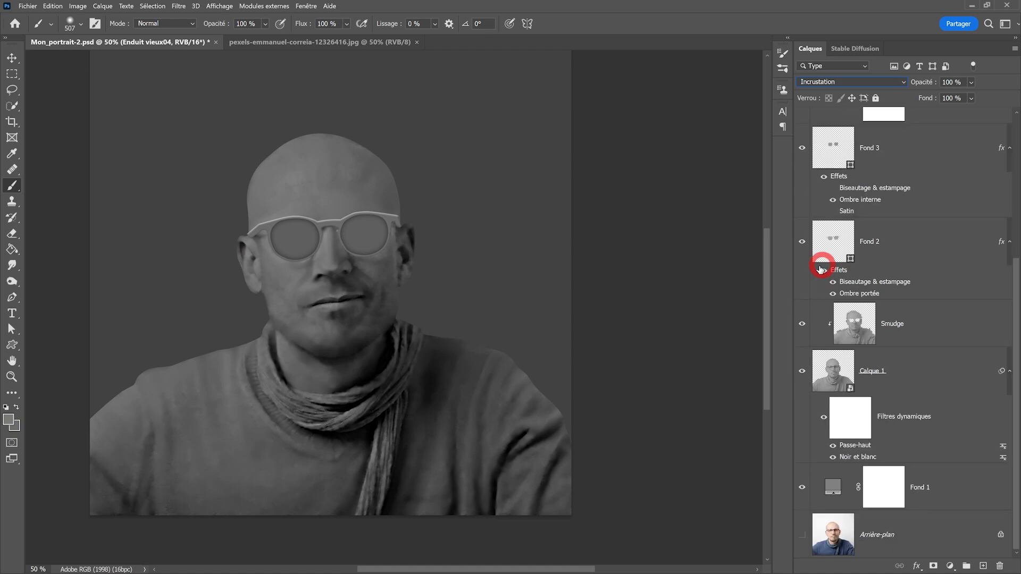
left_click(801, 487)
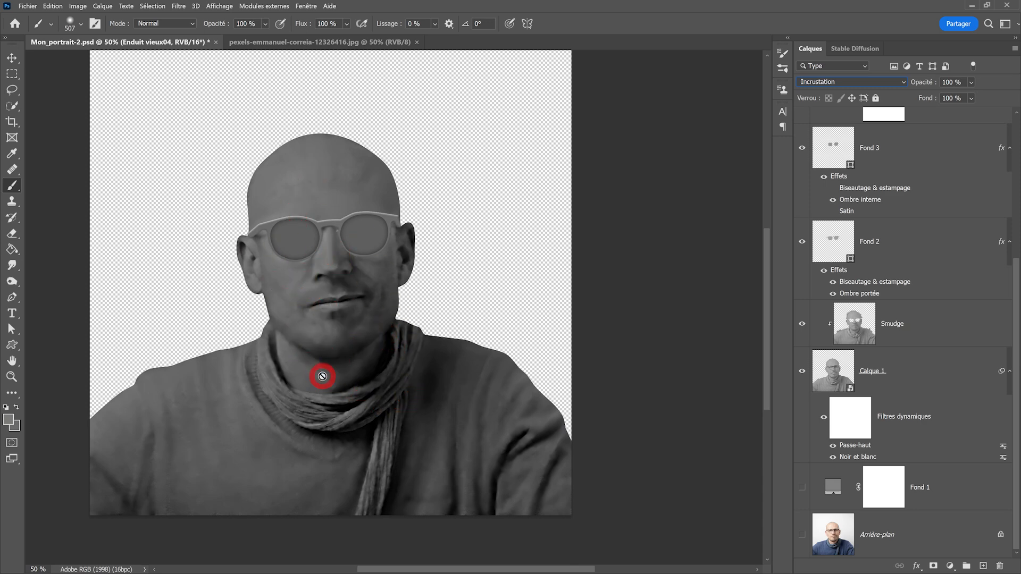
Step: Select the figure's dark tones by colour range with Tons foncés, a tolerance of 20 % and a range of 60
left_click(158, 7)
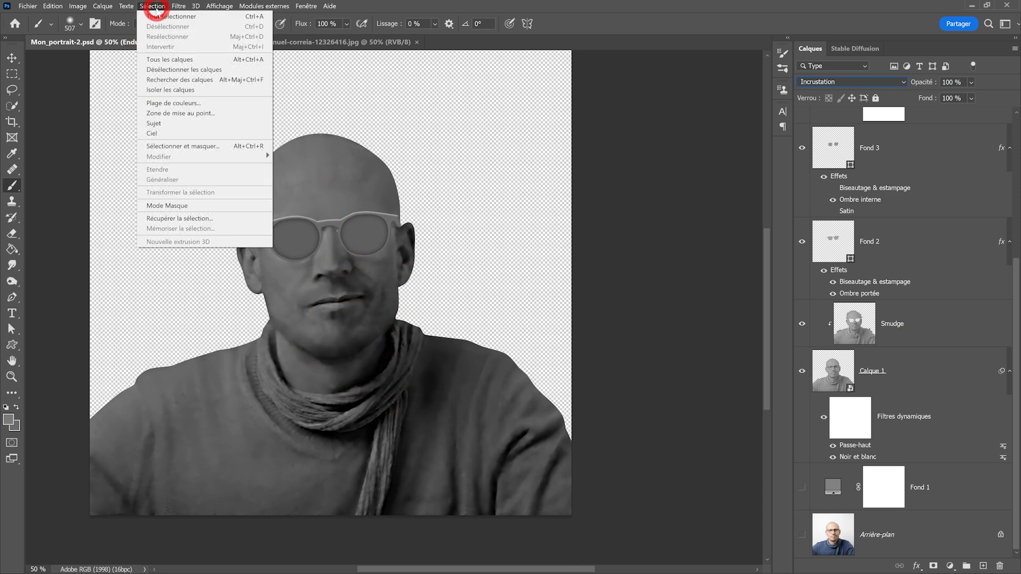
left_click(157, 102)
left_click(754, 178)
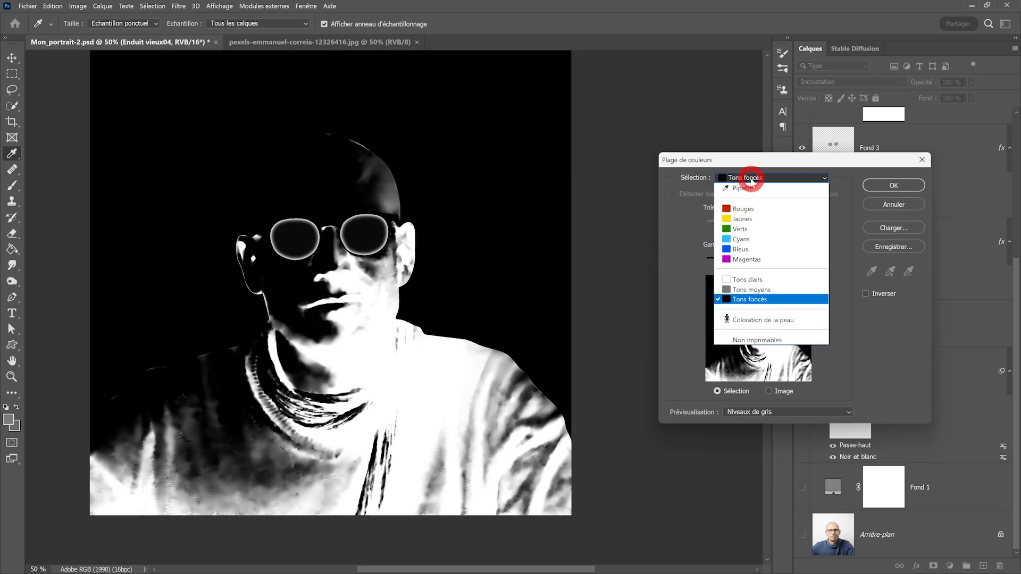
left_click(743, 300)
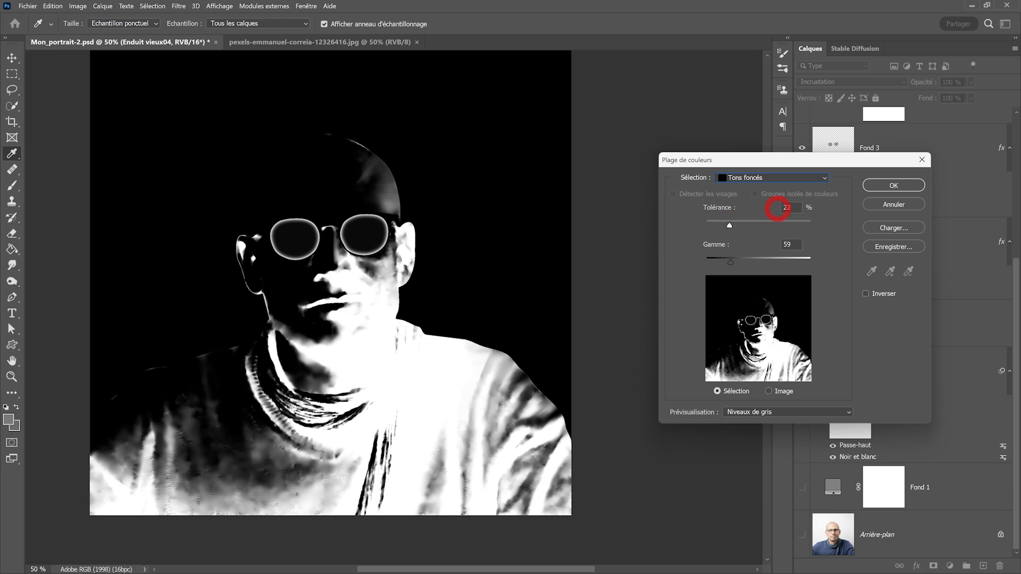
left_click_drag(728, 226, 728, 226)
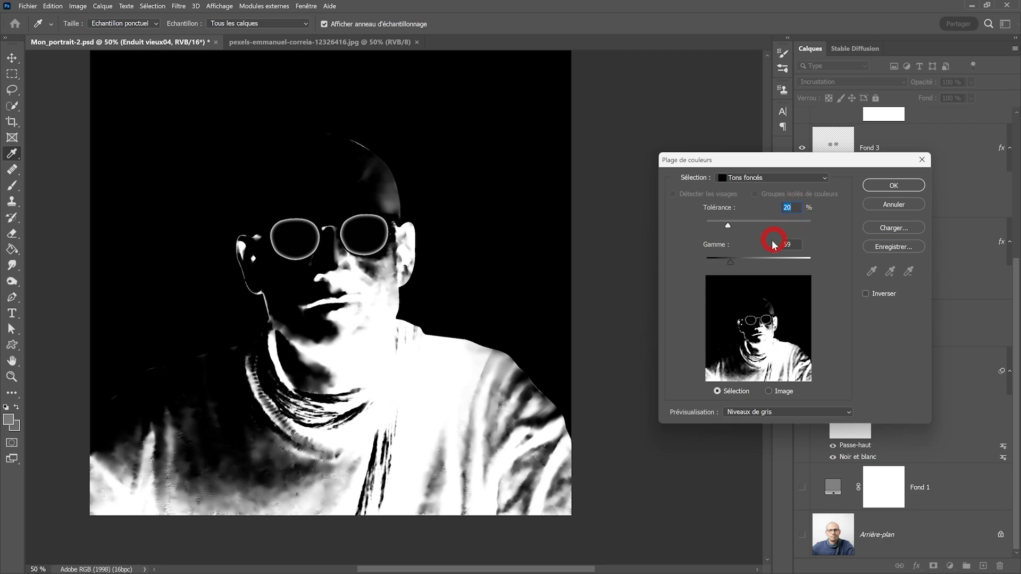
left_click(792, 245)
type("60")
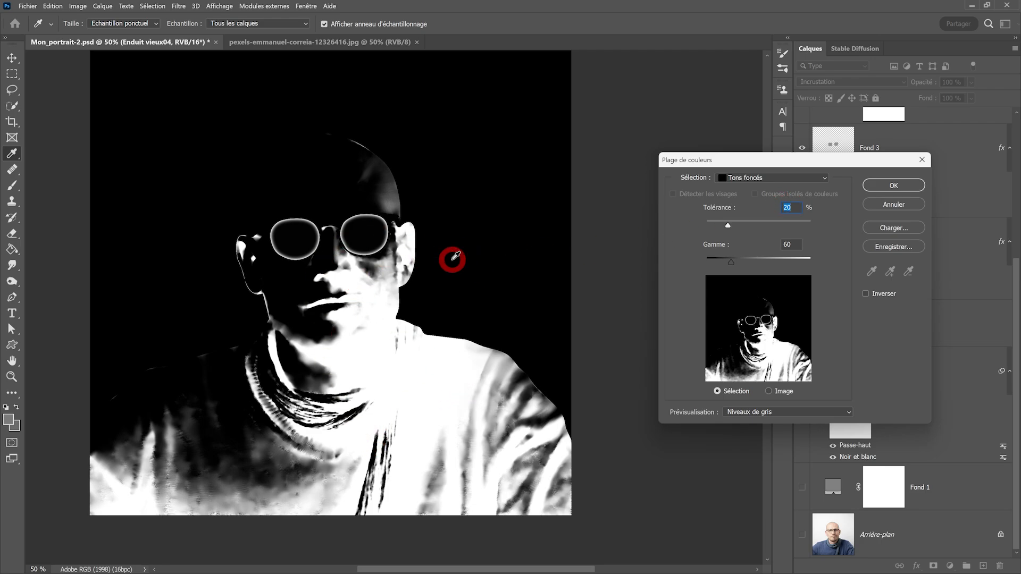
left_click(899, 184)
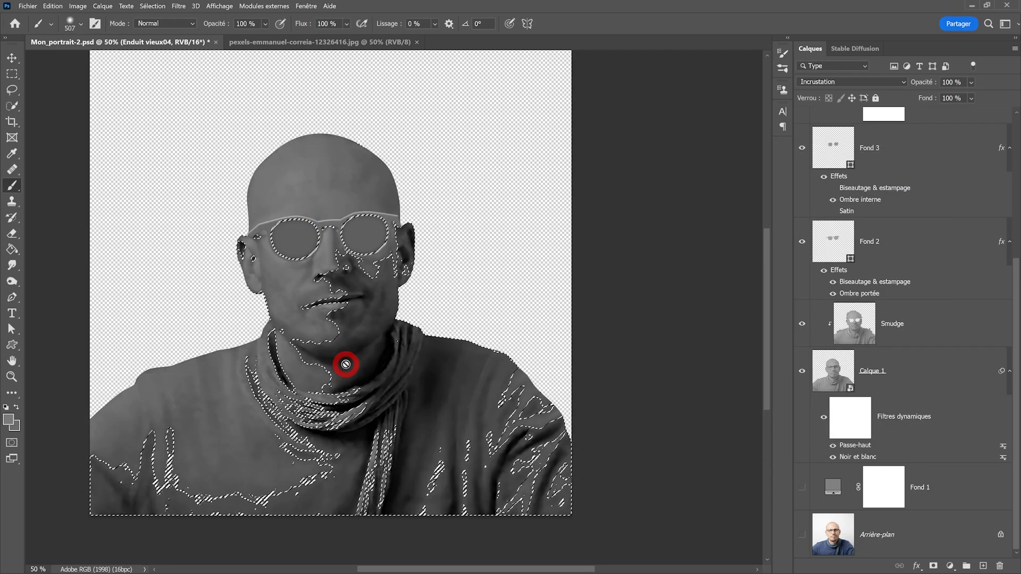
key("b")
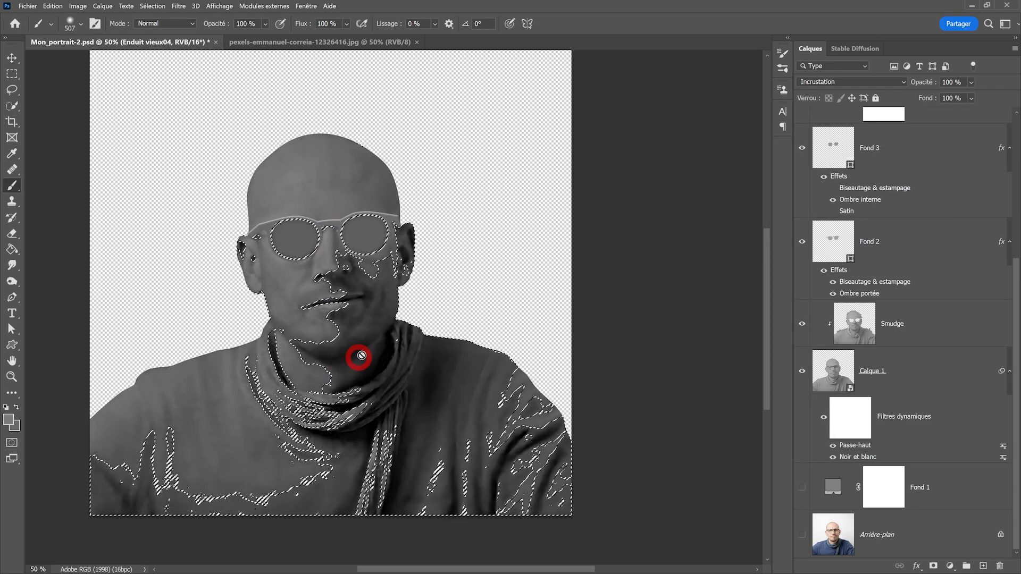
Step: Show the Fond 1 layer and the Pierre01 and Pierre02 groups again, keeping the selection active
left_click(801, 487)
scroll(814, 404, "up", 5)
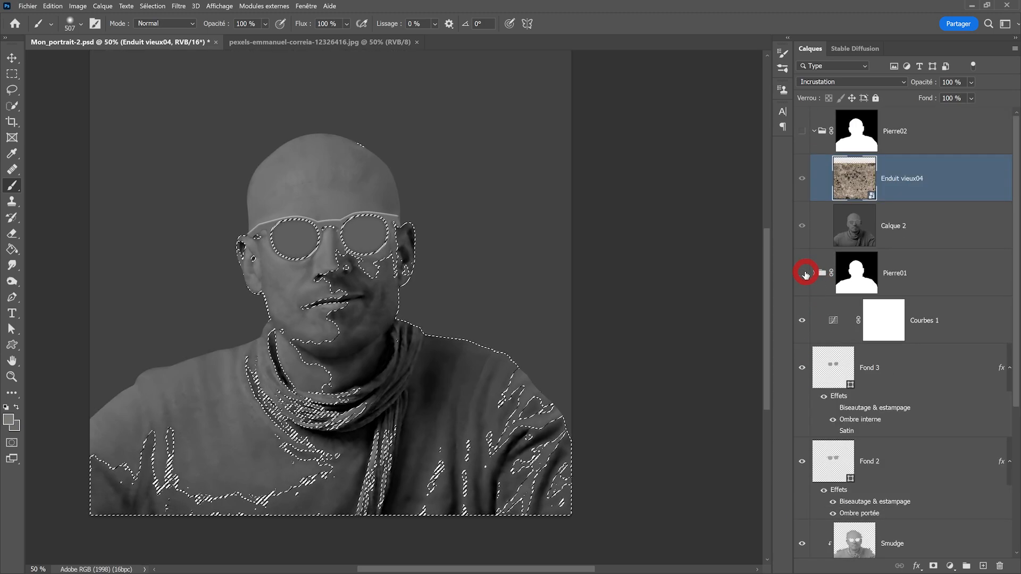
left_click(802, 272)
left_click(802, 131)
Step: Delete the Pierre02 group's mask and create a new one from the dark-tones selection
left_click(858, 131)
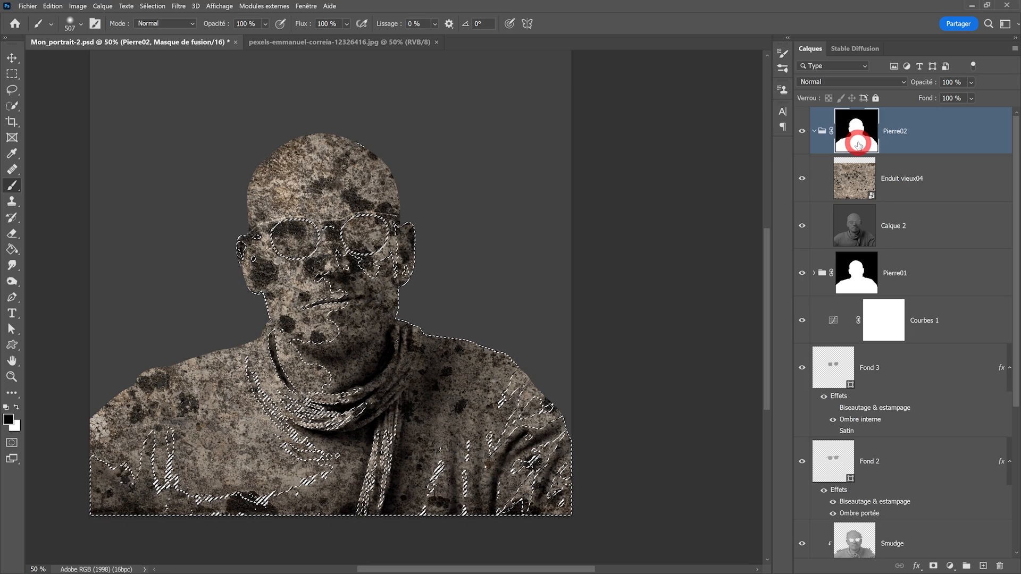
right_click(858, 145)
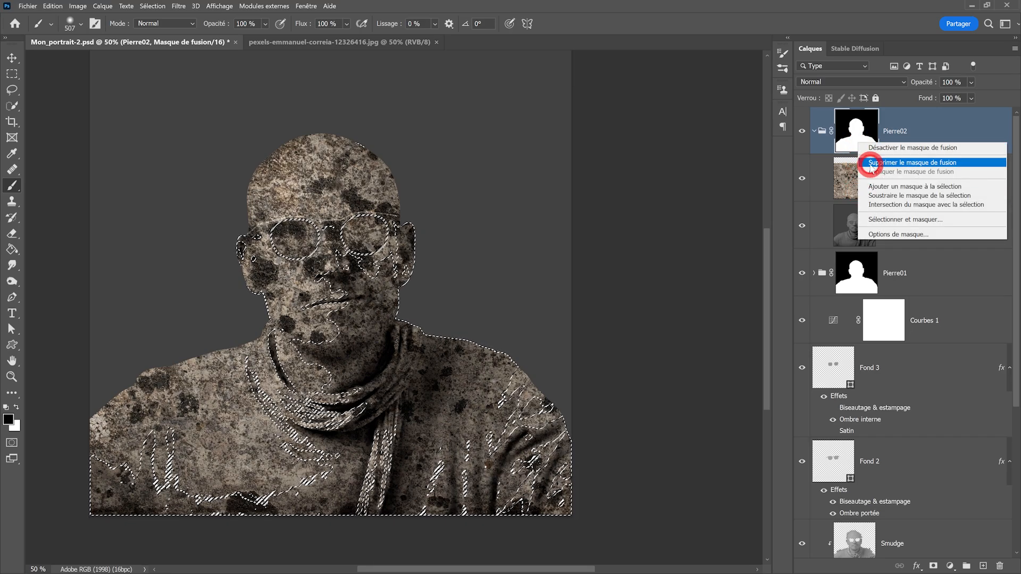
left_click(871, 163)
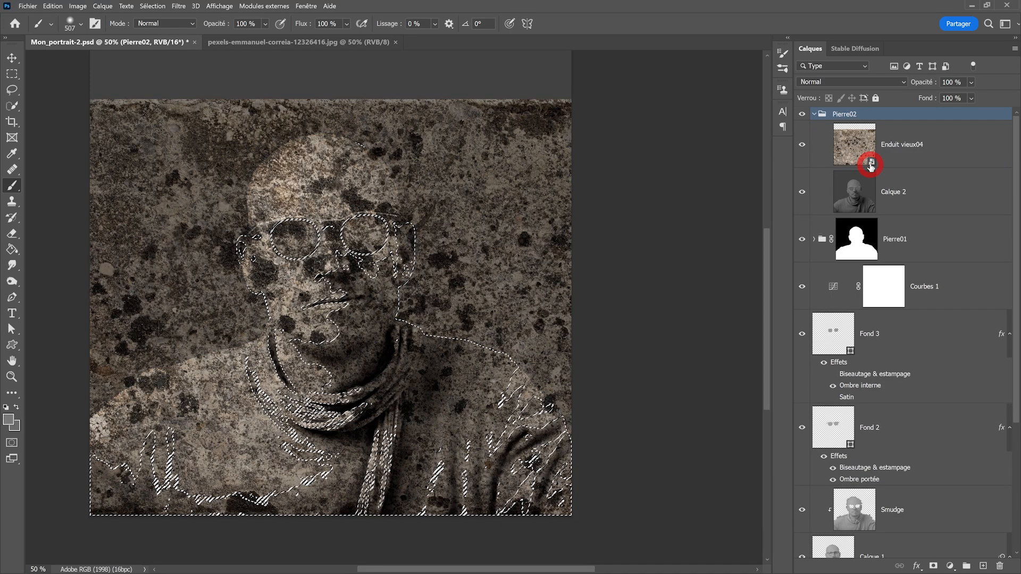
left_click(933, 566)
Step: Examine the blend of the two stone textures on the face and scarf up close, and view the Pierre02 mask on its own
left_click(404, 268)
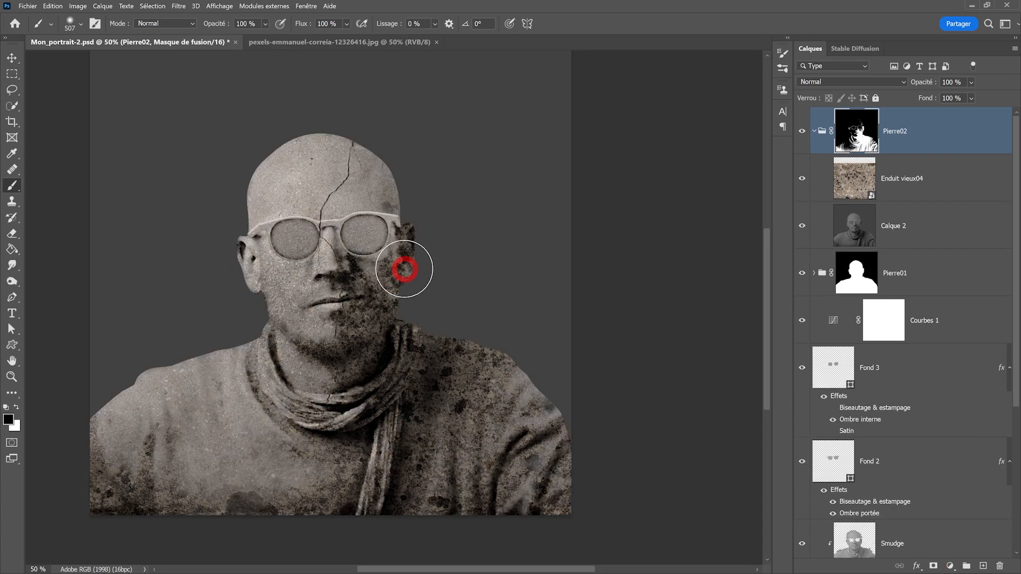
left_click(434, 364, "ctrl")
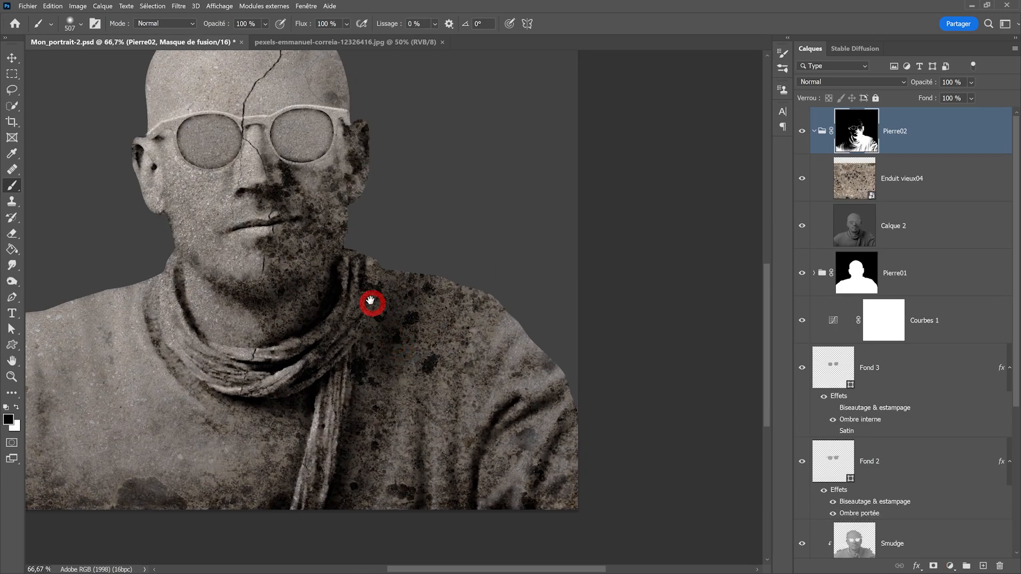
left_click_drag(340, 258, 436, 309)
left_click(353, 294, "ctrl")
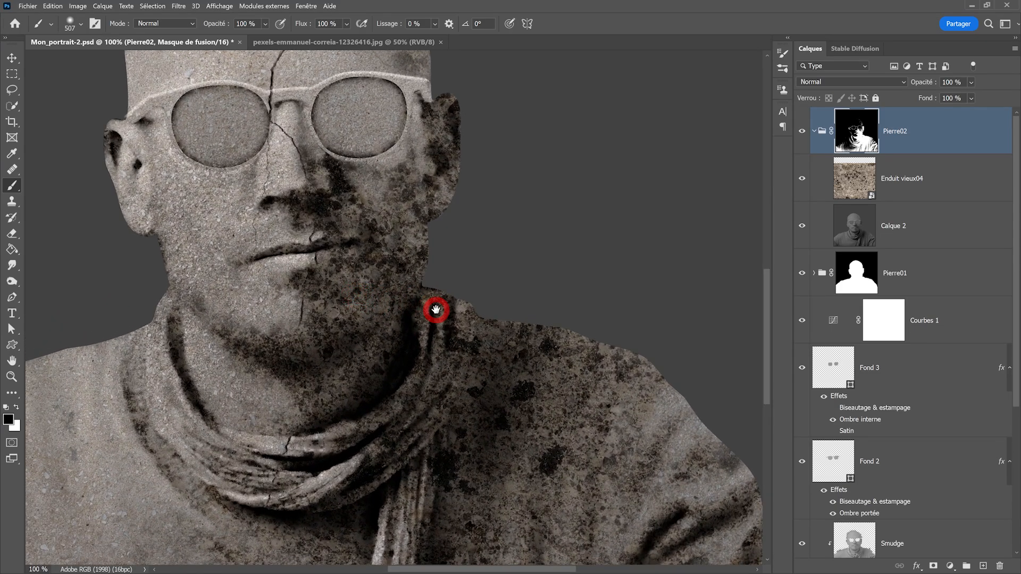
left_click(439, 326, "ctrl")
left_click_drag(357, 320, 427, 437)
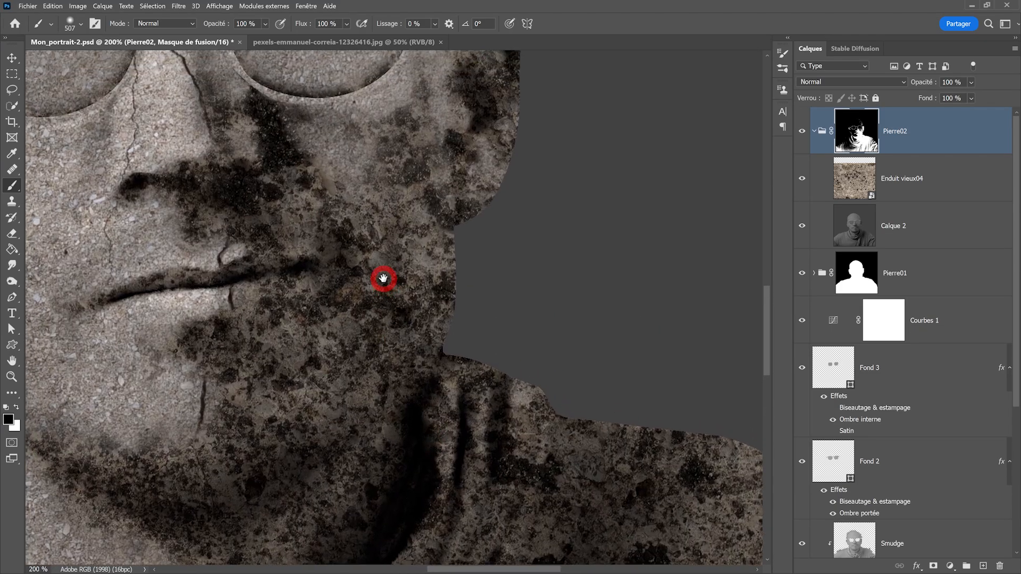
left_click_drag(332, 232, 368, 278)
left_click(360, 277, "alt")
left_click(399, 310, "alt")
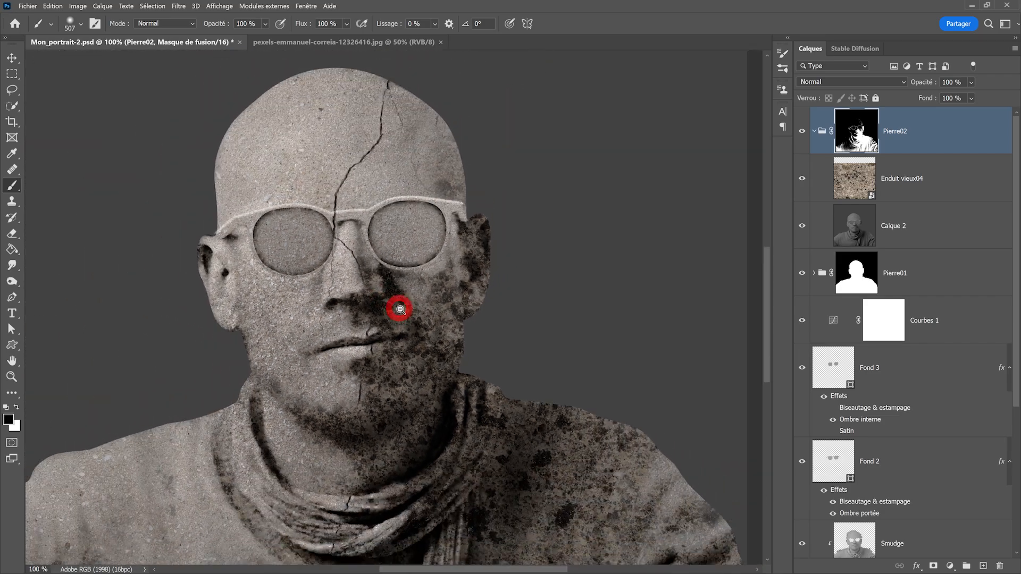
left_click_drag(425, 330, 411, 263)
left_click(857, 134, "alt")
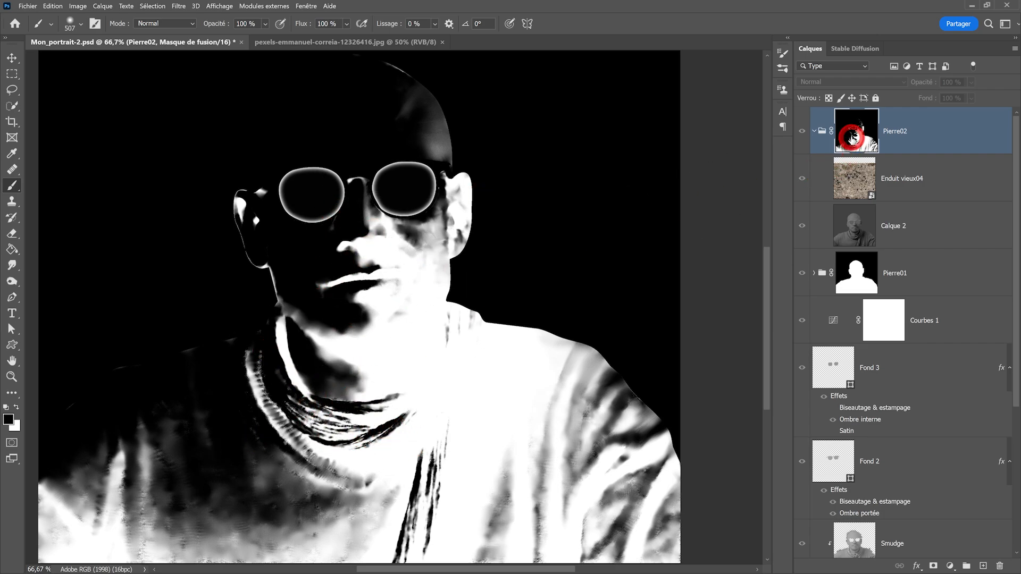
left_click(852, 153, "alt")
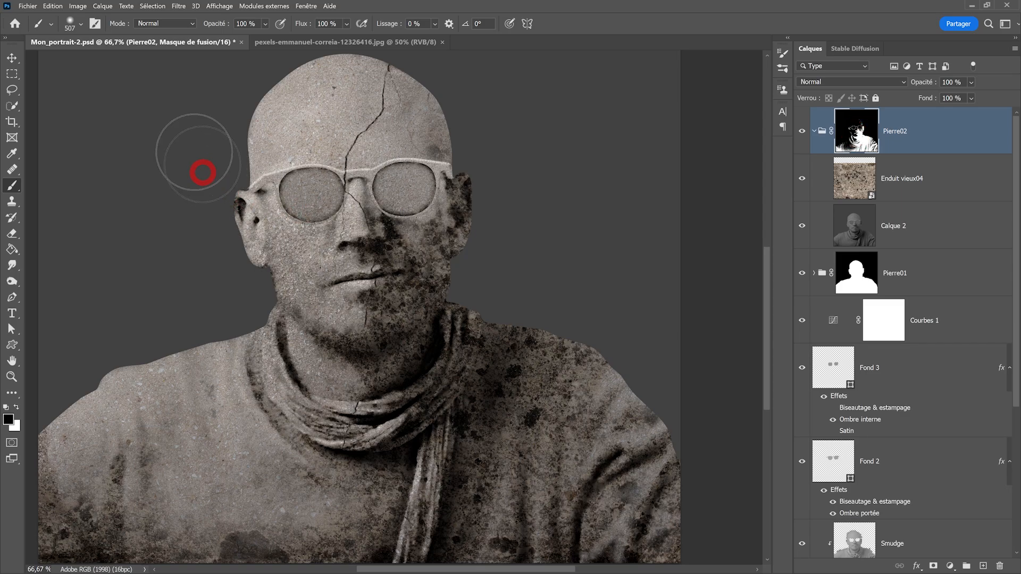
Step: Apply a Threshold adjustment to the Pierre02 mask, lowering its level to enlarge the white areas, and check the mask on its own
left_click(83, 9)
mouse_move(90, 29)
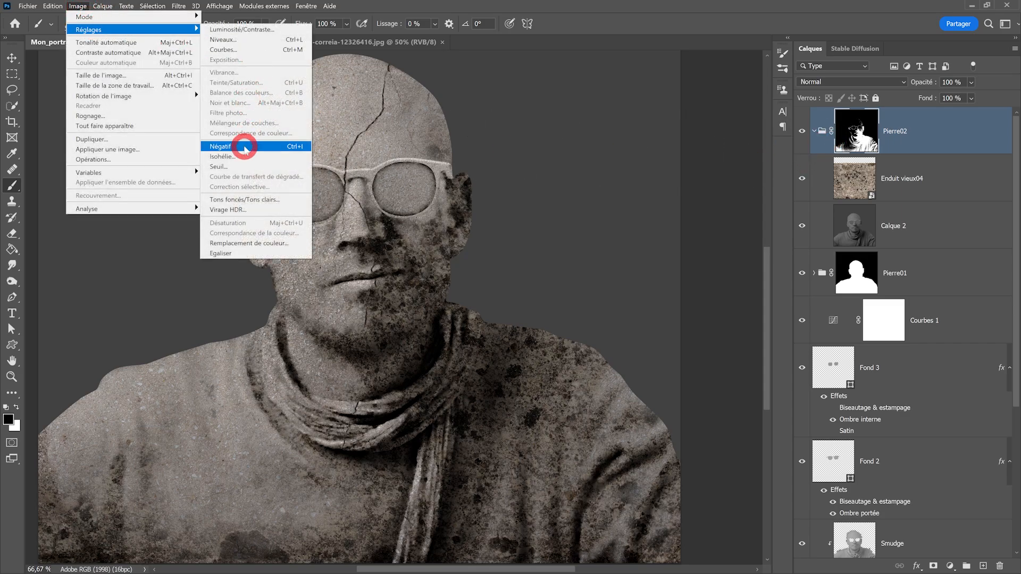
left_click(234, 167)
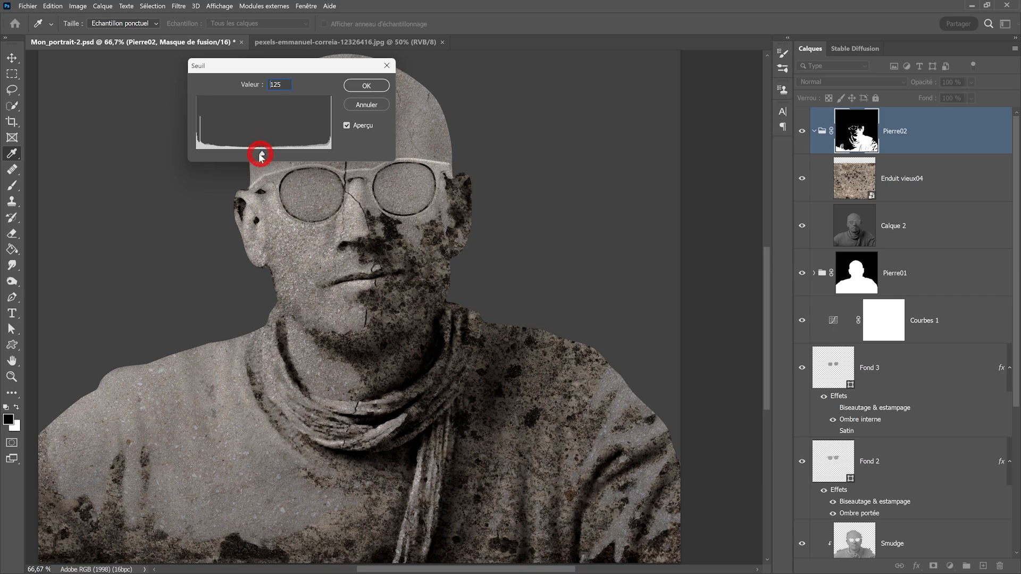
mouse_move(261, 155)
left_mouse_down()
mouse_move(214, 154)
mouse_move(357, 166)
mouse_move(241, 155)
left_mouse_up()
left_click(375, 92)
key("b")
left_click(851, 140, "alt")
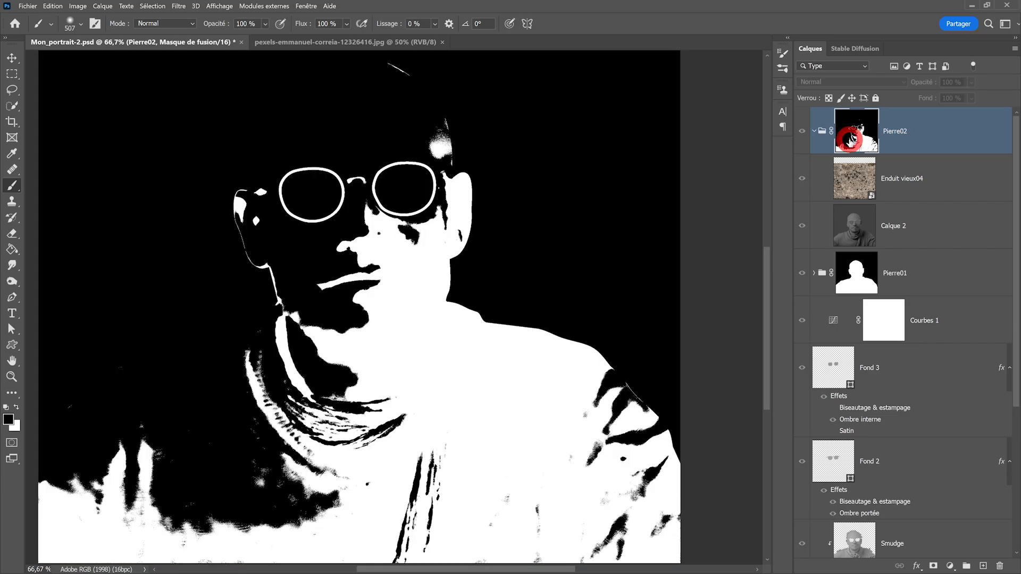
left_click(849, 139, "alt")
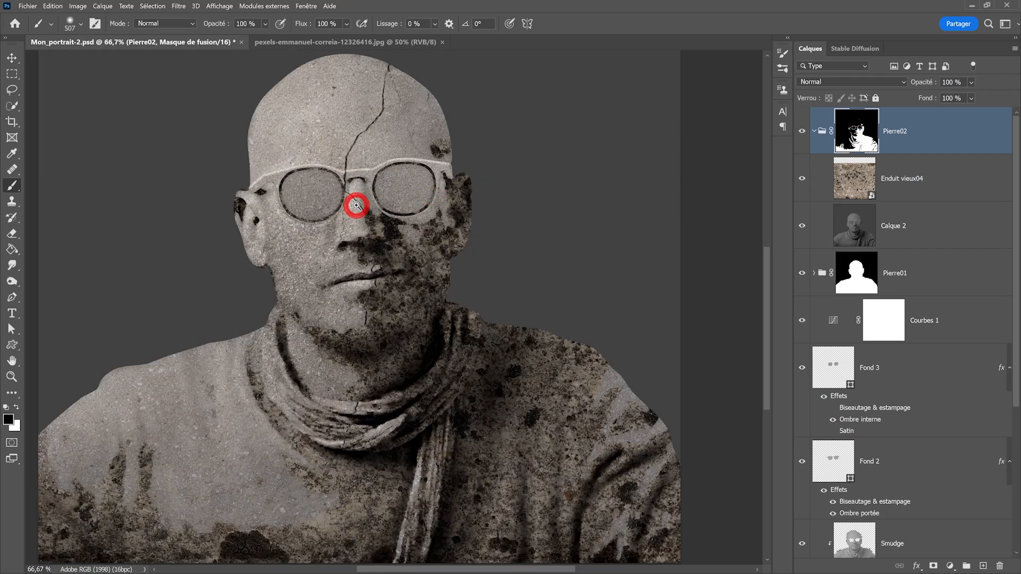
Step: Paint black on the Pierre02 mask with a small hard brush to remove the dark texture from the lens rims, forehead and ears
scroll(353, 201, "up", 5)
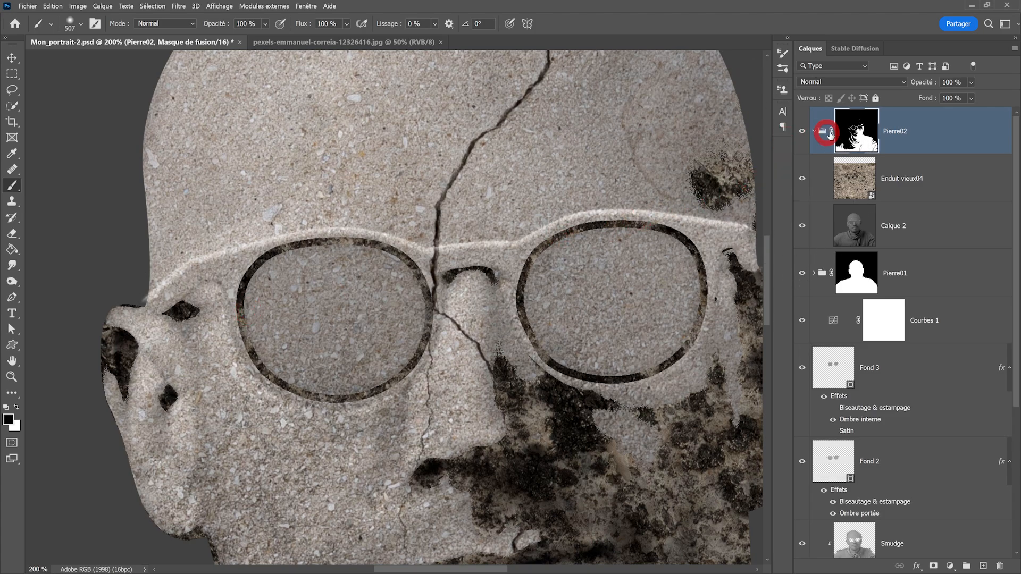
mouse_move(304, 246)
left_mouse_down()
mouse_move(191, 253)
mouse_move(185, 514)
left_mouse_up()
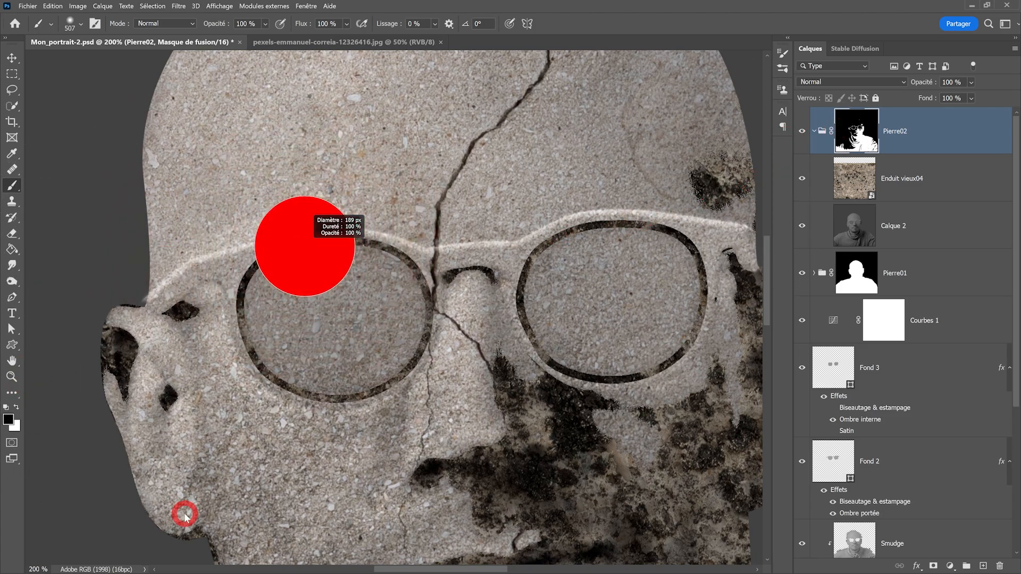
mouse_move(276, 251)
left_mouse_down()
mouse_move(300, 360)
mouse_move(343, 367)
mouse_move(404, 277)
mouse_move(467, 251)
left_mouse_up()
left_click(303, 269)
mouse_move(304, 269)
left_mouse_down()
mouse_move(229, 300)
mouse_move(118, 325)
mouse_move(114, 410)
left_mouse_up()
left_click_drag(281, 271, 144, 290)
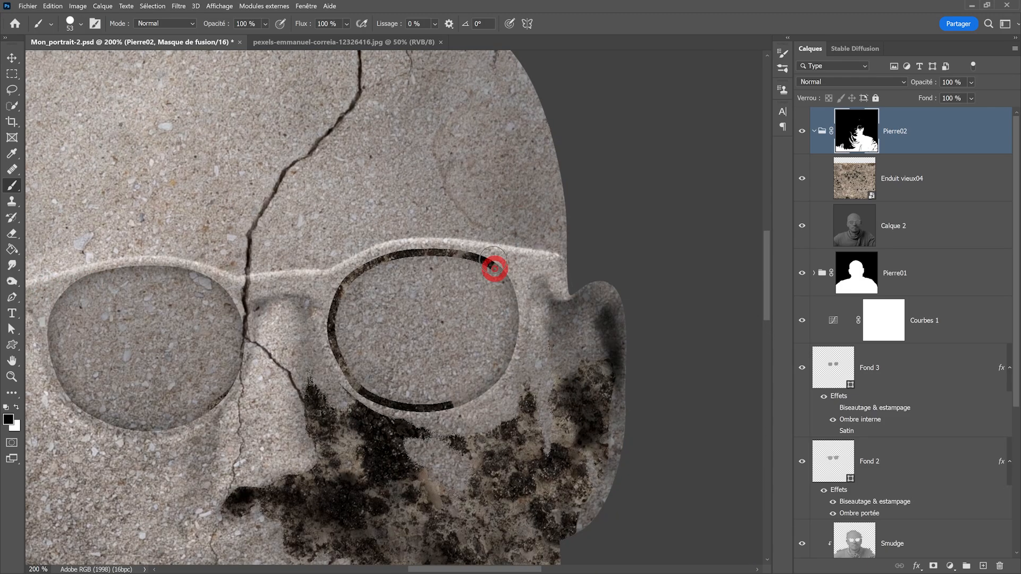
mouse_move(493, 269)
left_mouse_down()
mouse_move(425, 251)
mouse_move(336, 271)
mouse_move(372, 383)
mouse_move(438, 401)
mouse_move(396, 412)
left_mouse_up()
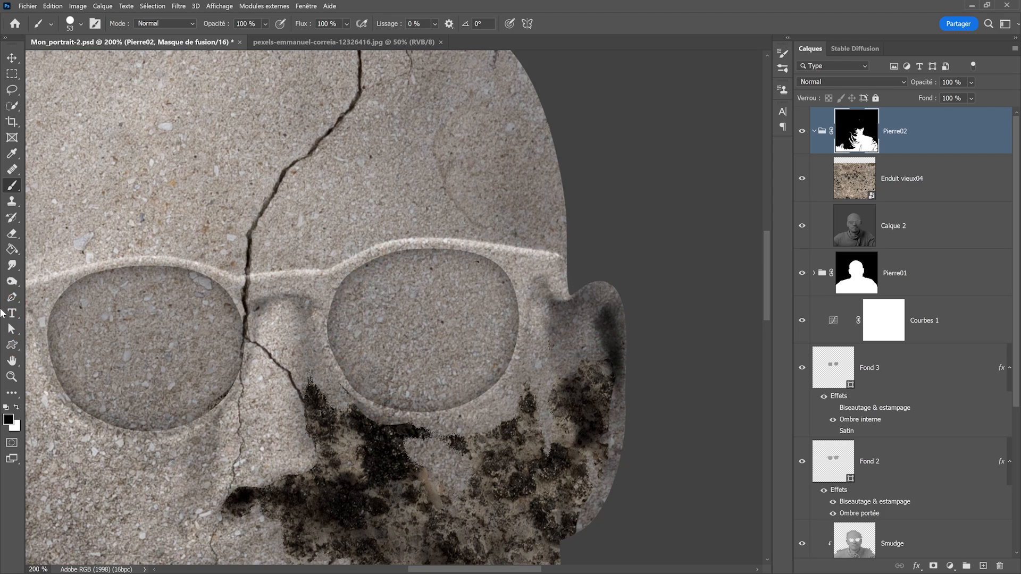
Step: Paint white on the Pierre02 mask to extend the dark texture over the shaded ear, the cheek below the lens and beside the nose
left_click(16, 406)
left_click_drag(551, 385, 575, 256)
right_click(519, 335, "alt")
mouse_move(481, 337)
left_mouse_down()
mouse_move(436, 308)
mouse_move(484, 341)
mouse_move(513, 333)
left_mouse_up()
right_click(463, 341, "alt")
left_click_drag(462, 363, 487, 327)
right_click(374, 267, "alt")
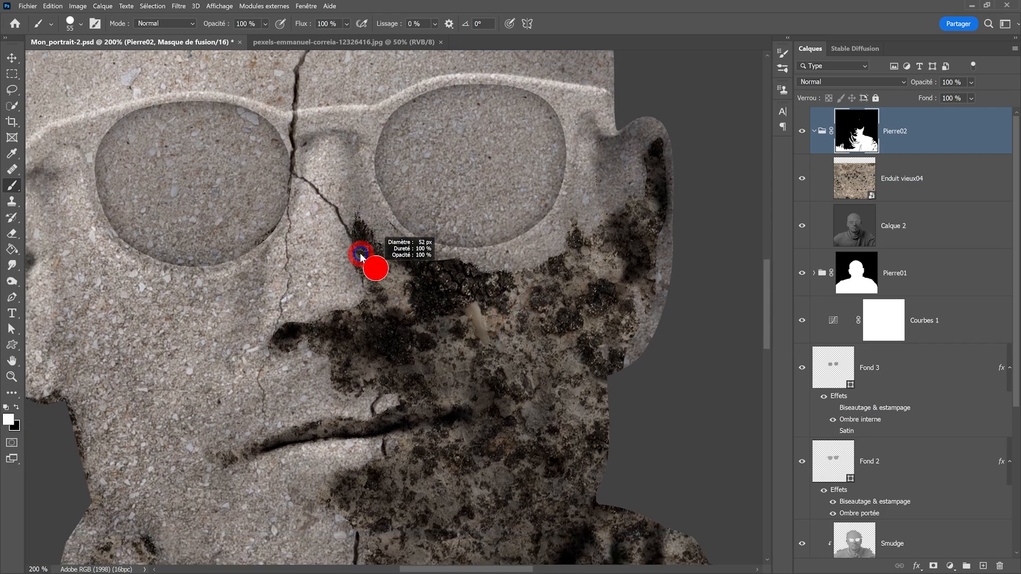
left_click_drag(374, 266, 349, 152)
scroll(452, 355, "down", 3)
left_click_drag(453, 356, 374, 303)
scroll(374, 287, "up", 2)
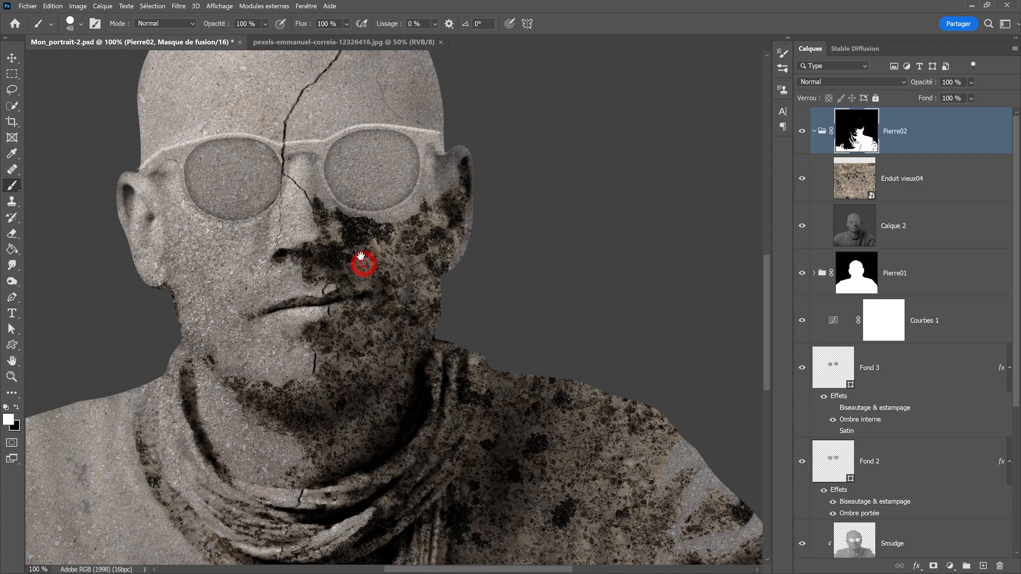
Step: Add a Biseautage & estampage effect to the Pierre02 group: Biseau interne, Ciselage léger, 272 % depth, 1 px size and 1 px softness
left_click(915, 135)
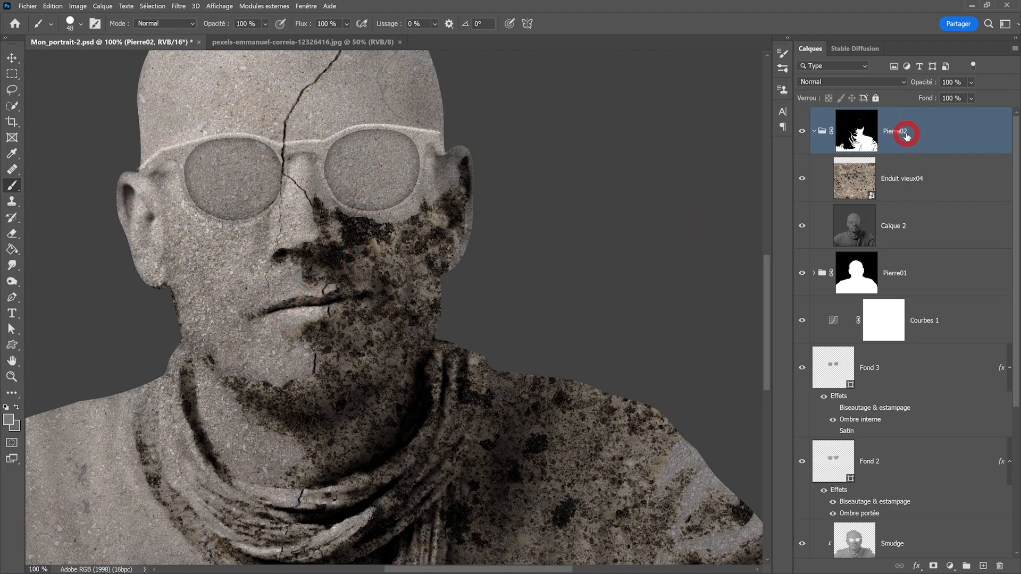
left_click(917, 566)
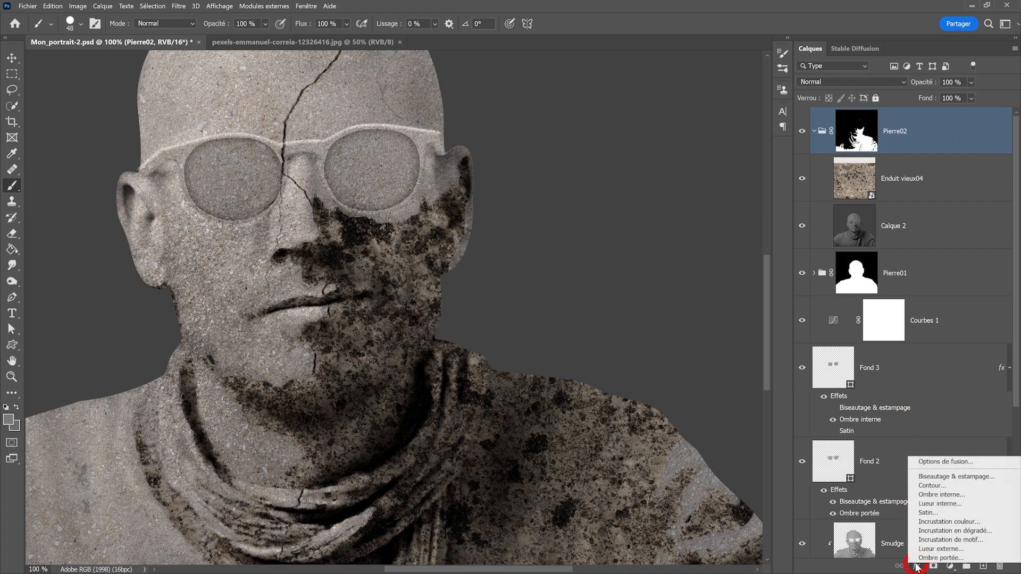
left_click(929, 477)
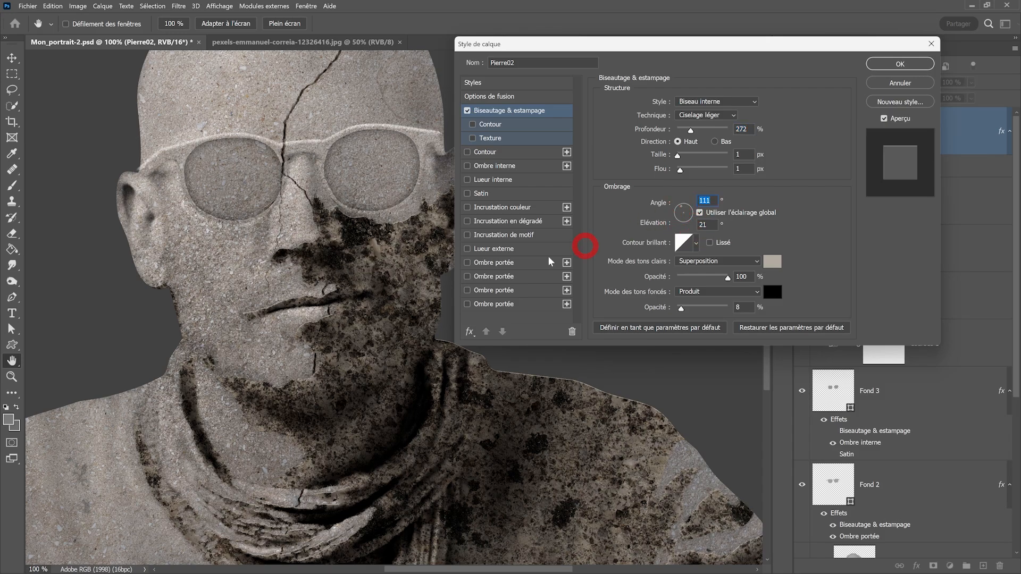
left_click(326, 319, "ctrl")
left_click_drag(394, 282, 365, 276)
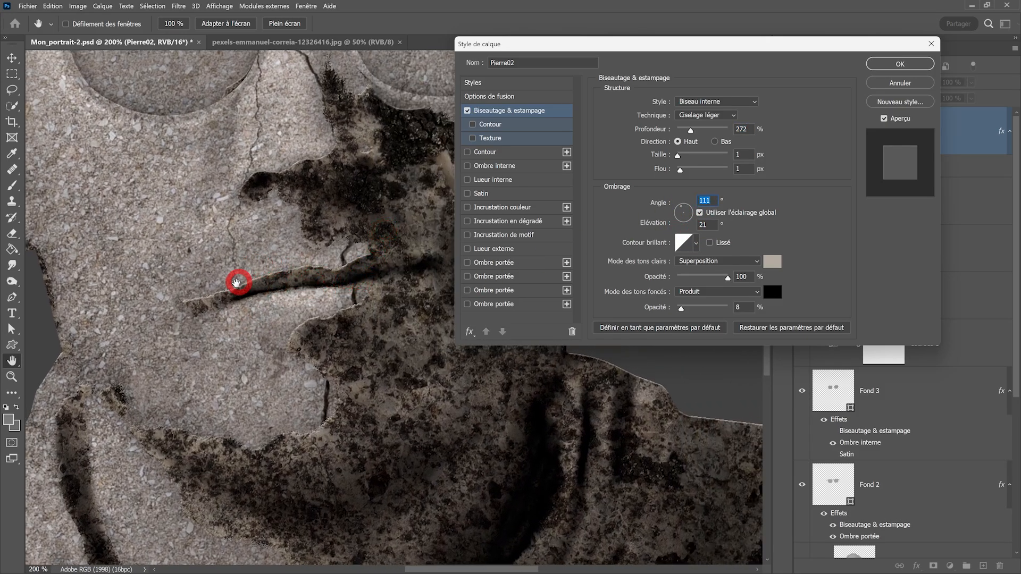
left_click(305, 405, "alt")
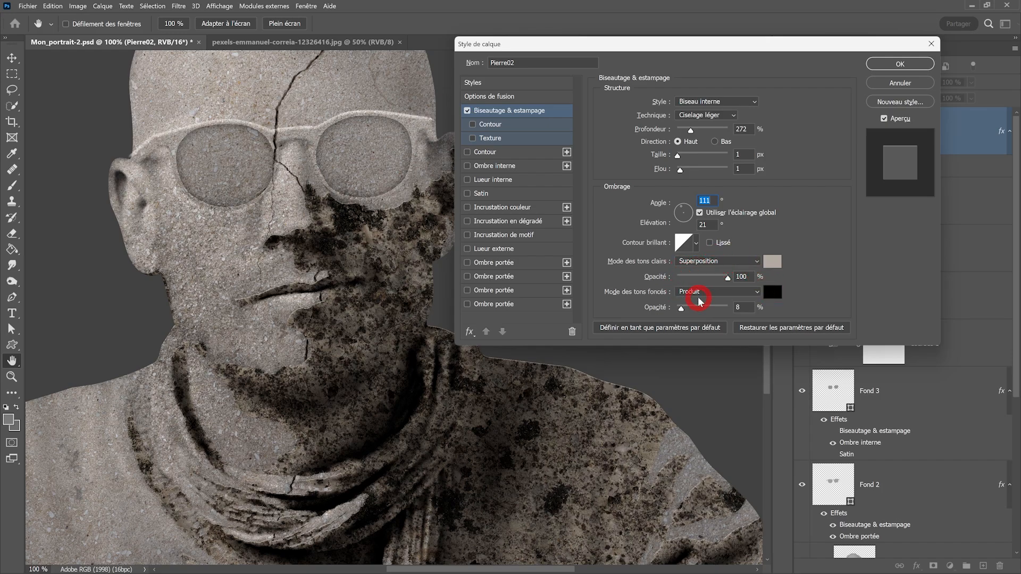
left_click(895, 64)
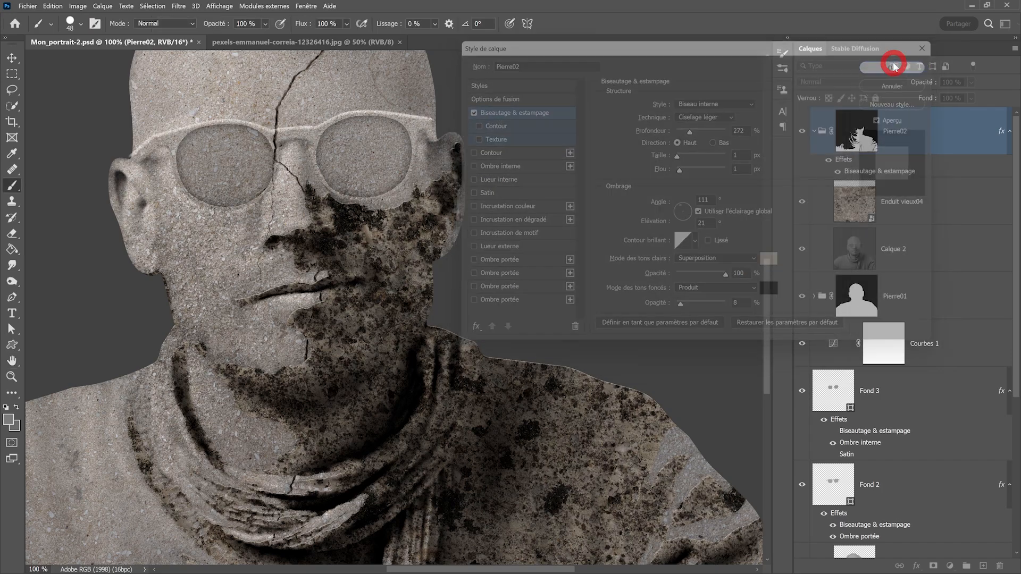
Step: Undo the stray stroke on the Pierre02 mask and paint black along the shoulder's upper edge beside the scarf
left_click(839, 195)
left_click(859, 149)
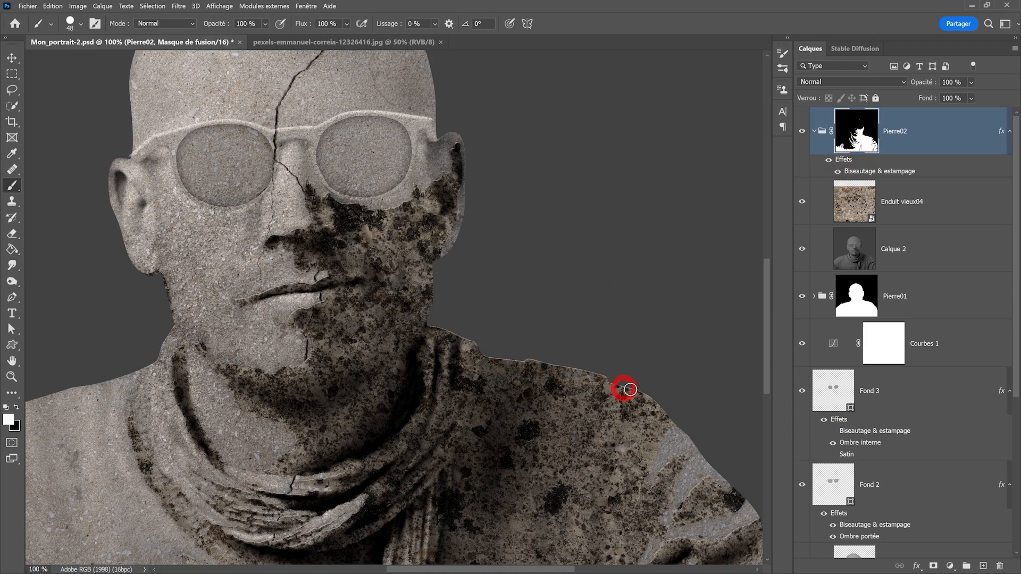
key("ctrl+z")
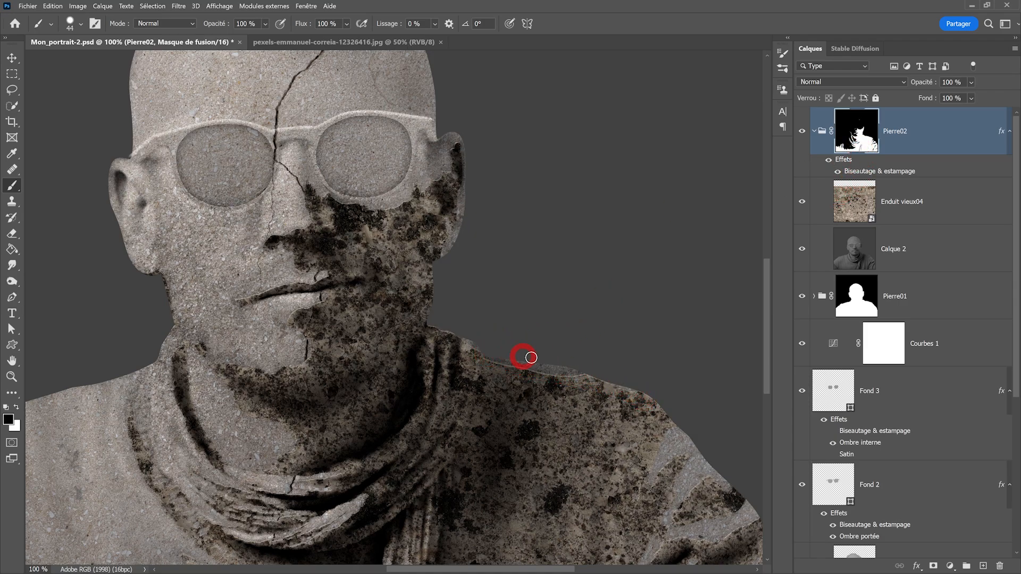
scroll(595, 317, "down", 2)
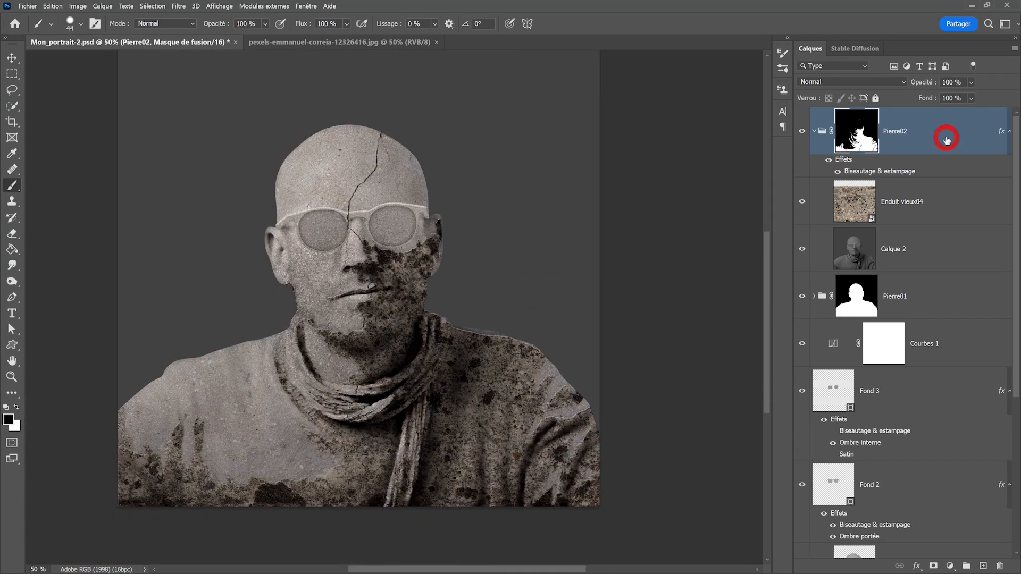
Step: Create a Courbes adjustment layer and place it at the top of the stack, above the Pierre02 group
left_click(946, 139)
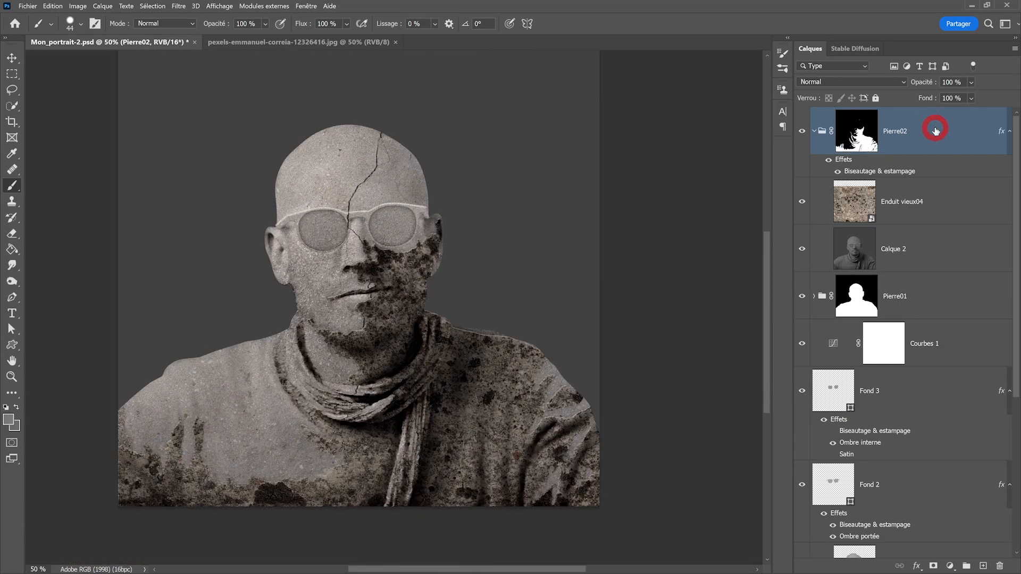
left_click(953, 565)
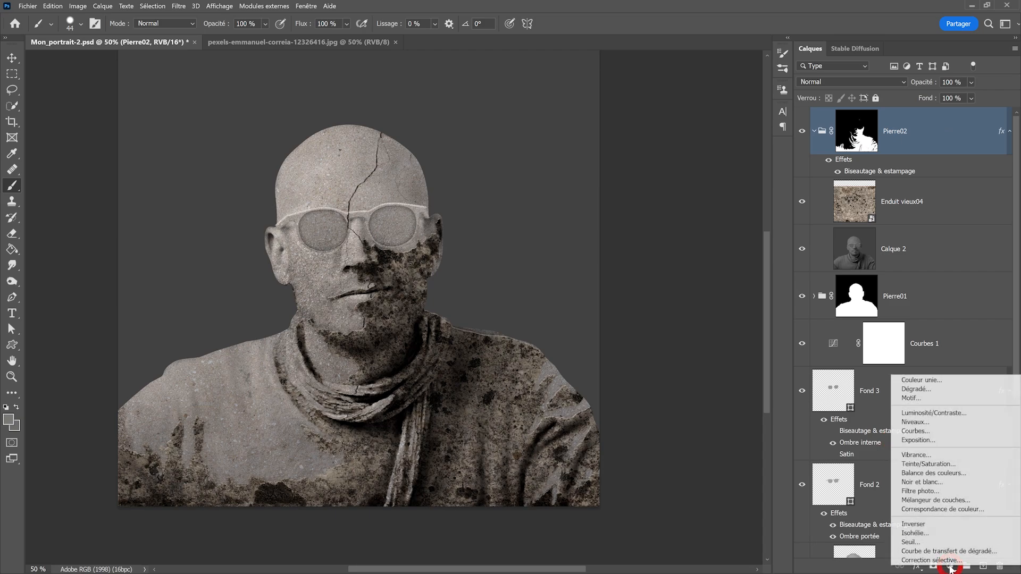
left_click(919, 424)
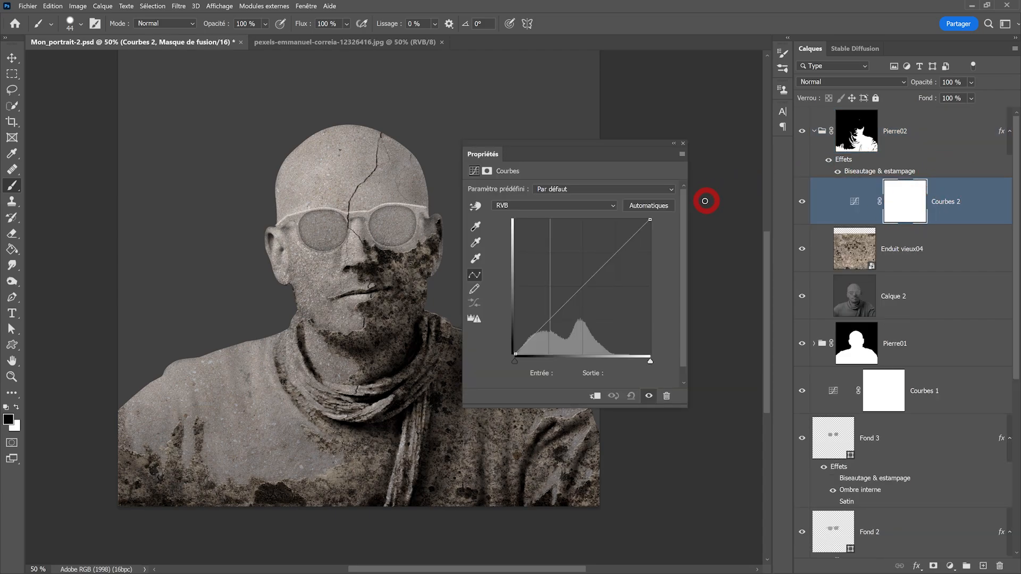
left_click_drag(961, 184, 940, 107)
Step: Brighten the whole image in Courbes 2 by pulling in the white point and adding a point with input 44 and output 57
left_click_drag(559, 155, 650, 137)
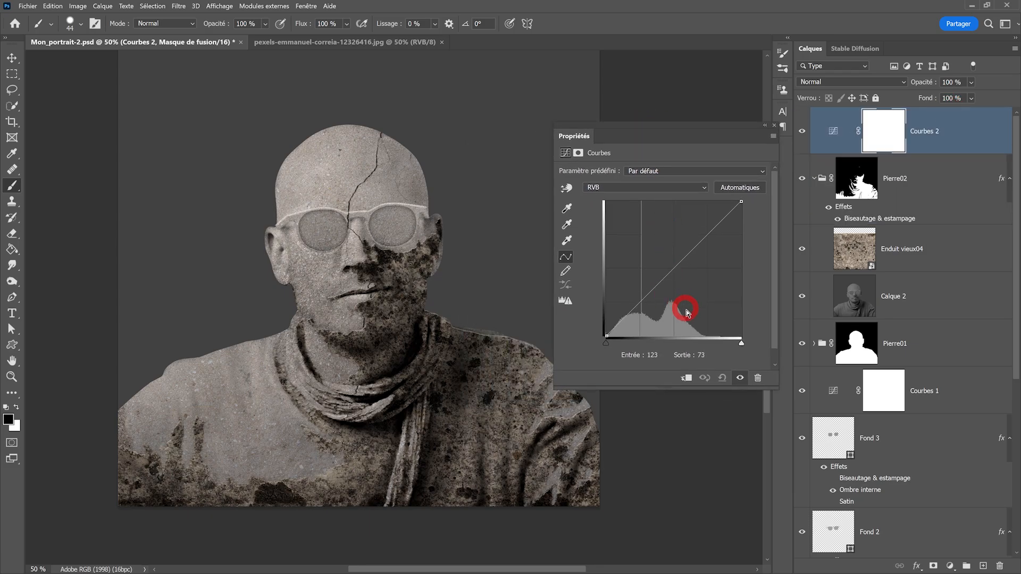
left_click_drag(743, 341, 696, 340)
mouse_move(644, 304)
left_mouse_down()
mouse_move(630, 293)
mouse_move(629, 305)
left_mouse_up()
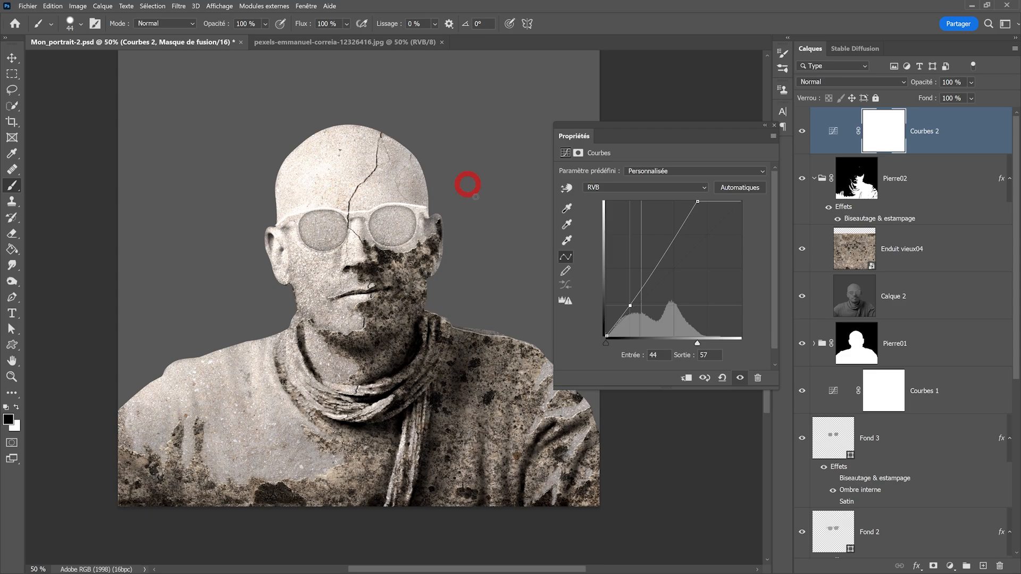
left_click(778, 127)
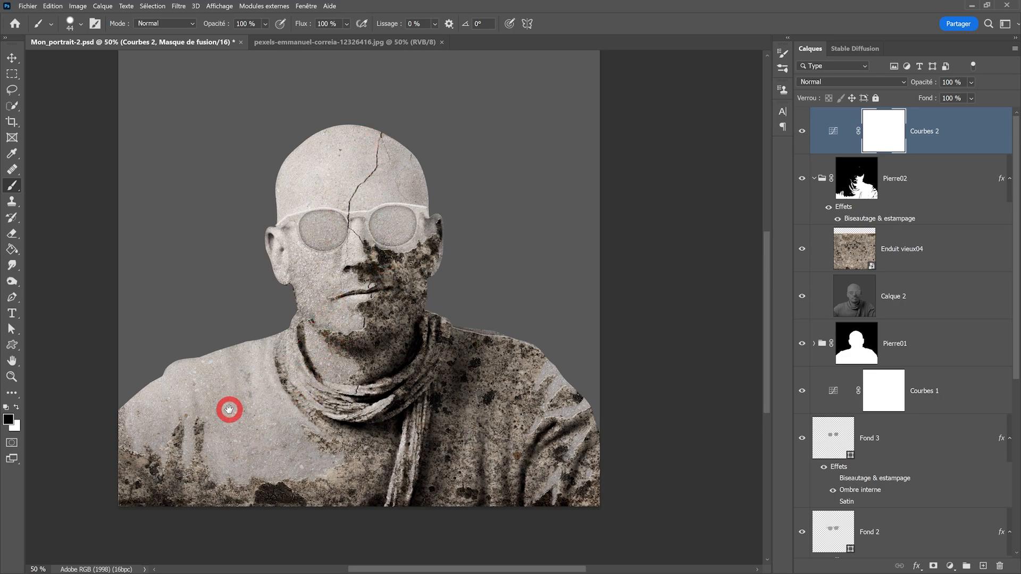
left_click(308, 365, "ctrl")
left_click(520, 205, "alt")
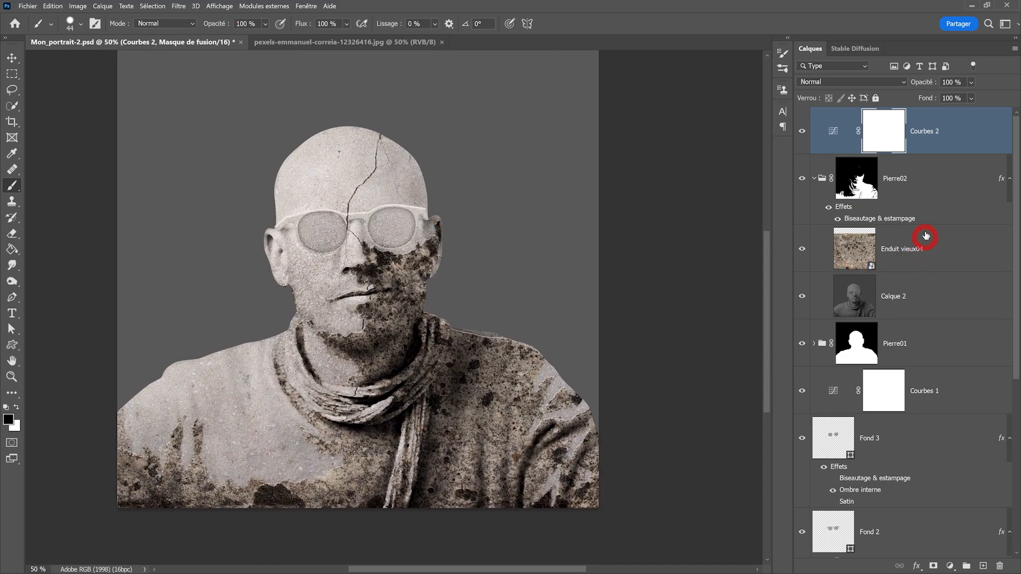
Step: Add a Courbes adjustment above Calque 3 inside the Pierre01 group and darken it with a point at input 141, output 97
left_click(803, 179)
left_click(801, 178)
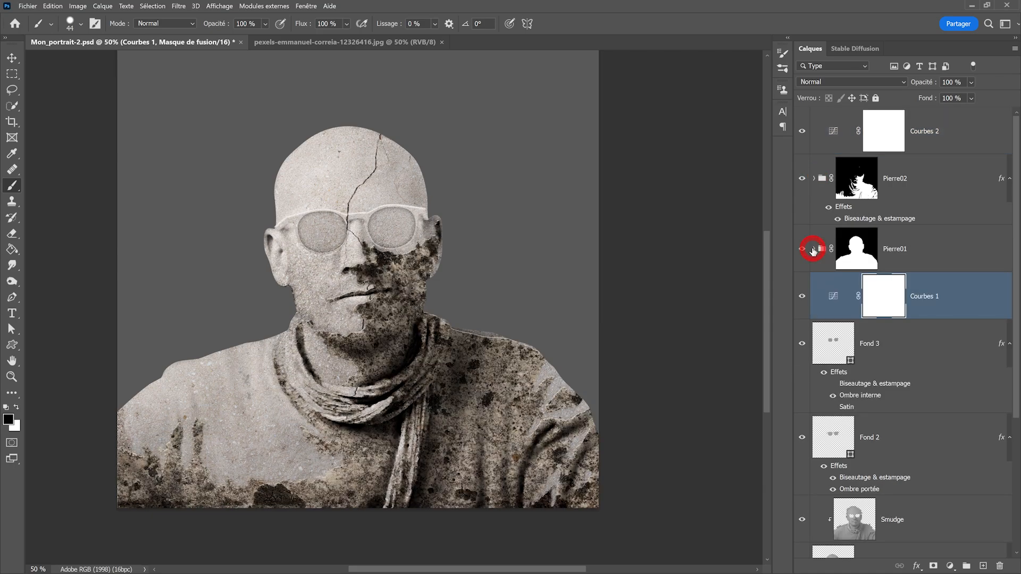
left_click(813, 248)
left_click(922, 296)
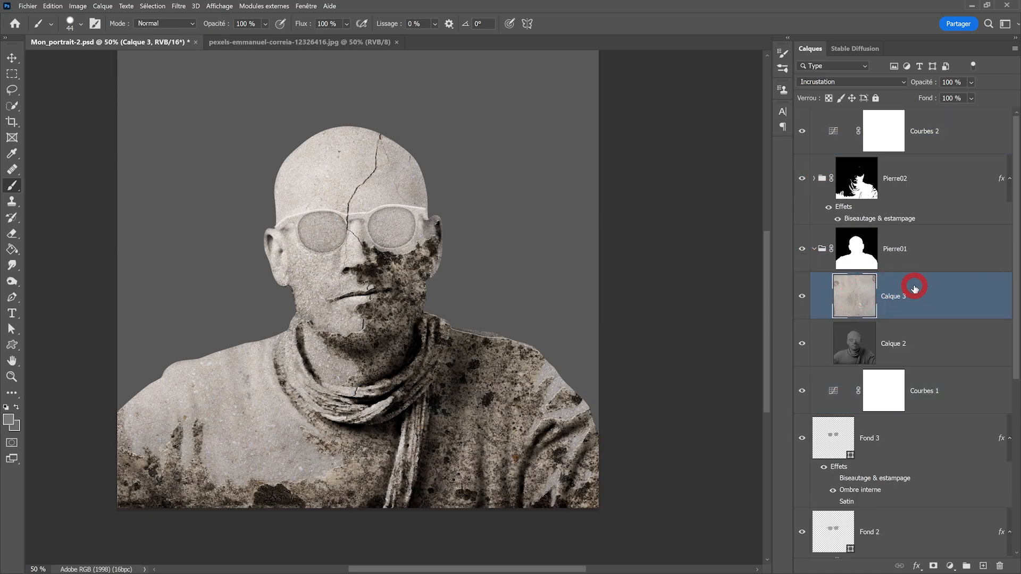
left_click(922, 257)
left_click(824, 86)
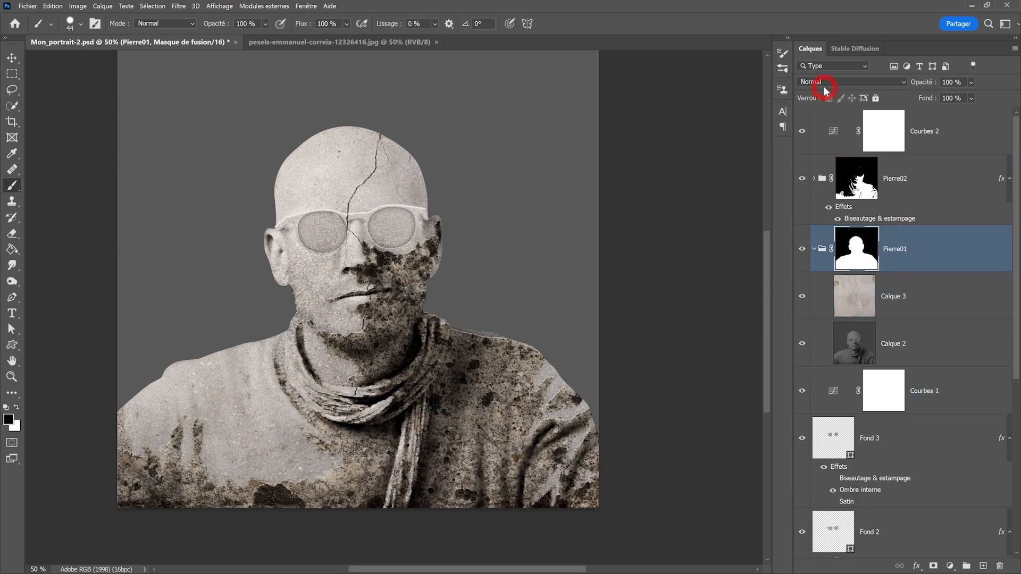
left_click(936, 308)
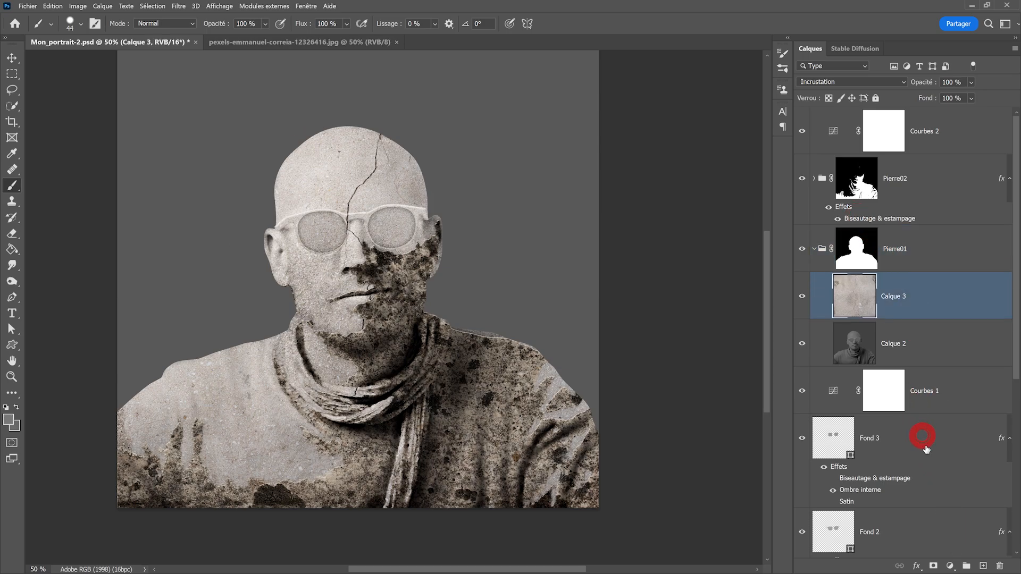
left_click(950, 565)
left_click(930, 423)
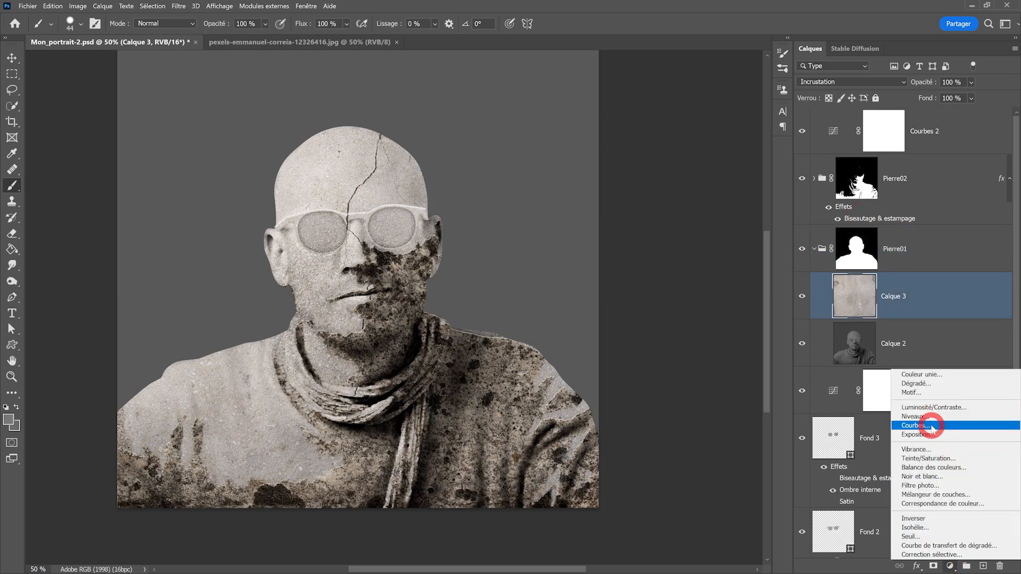
left_click_drag(688, 254, 682, 285)
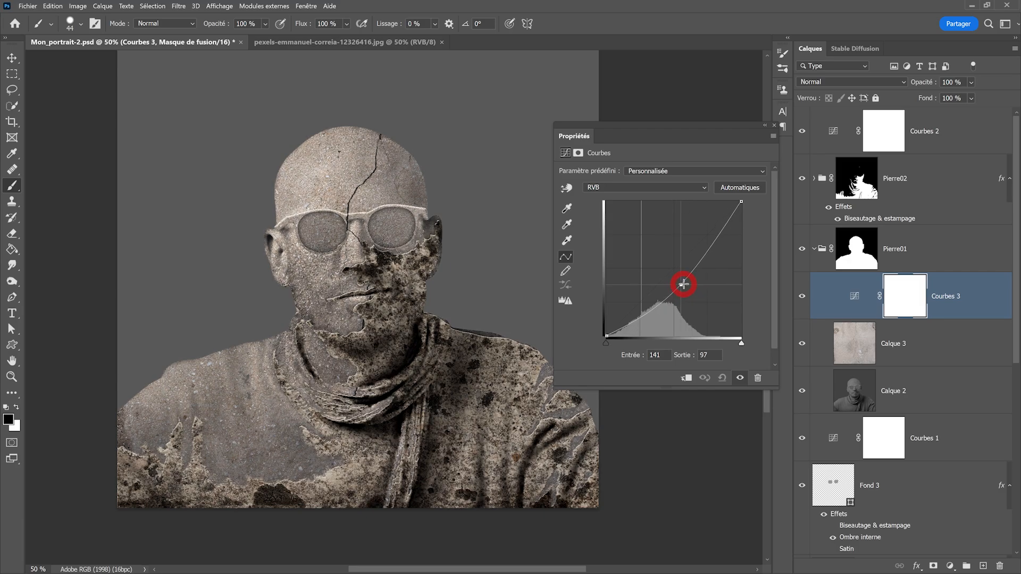
Step: Paint black on the Courbes 3 mask with a soft brush to relight the forehead, ear and both shoulders
left_click(906, 292)
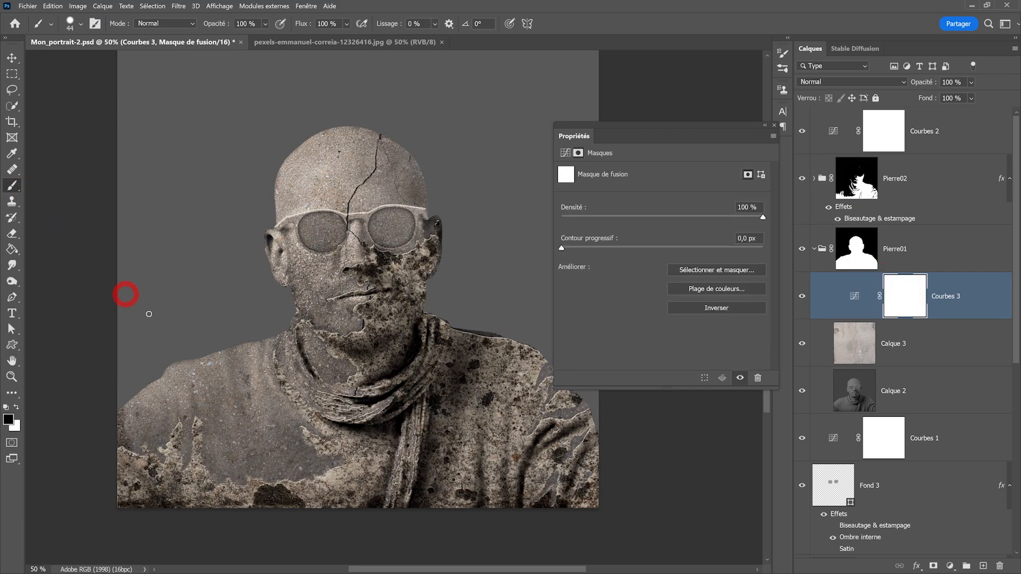
mouse_move(383, 178)
left_mouse_down()
mouse_move(429, 190)
mouse_move(388, 101)
left_mouse_up()
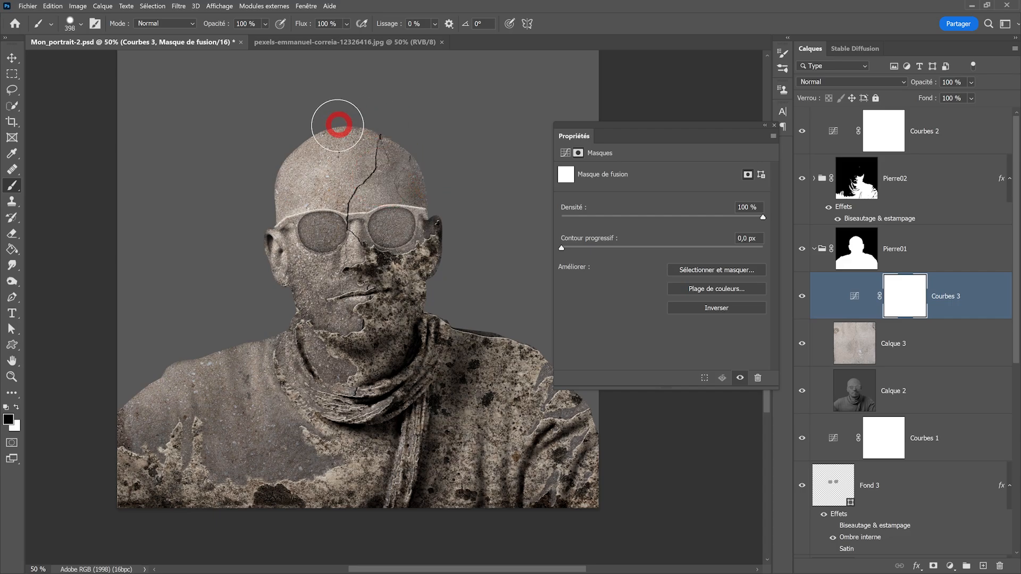
right_click(344, 121)
left_click(468, 104)
mouse_move(336, 164)
left_mouse_down()
mouse_move(273, 214)
mouse_move(279, 239)
left_mouse_up()
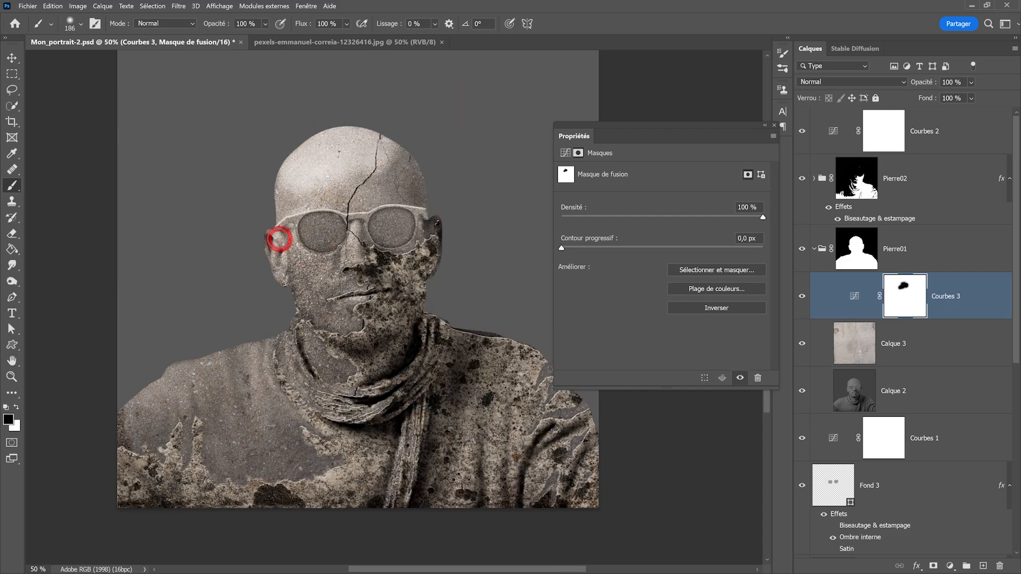
key("x")
key("x")
left_click_drag(253, 352, 143, 396)
left_click_drag(259, 266, 290, 240)
left_click_drag(484, 327, 527, 359)
left_click(223, 396)
Step: Smudge the Courbes 3 mask at the side of the head, compare with the adjustment hidden, and view the mask on its own
left_click(12, 265)
left_click_drag(401, 185, 458, 189)
key("x")
left_click(802, 297)
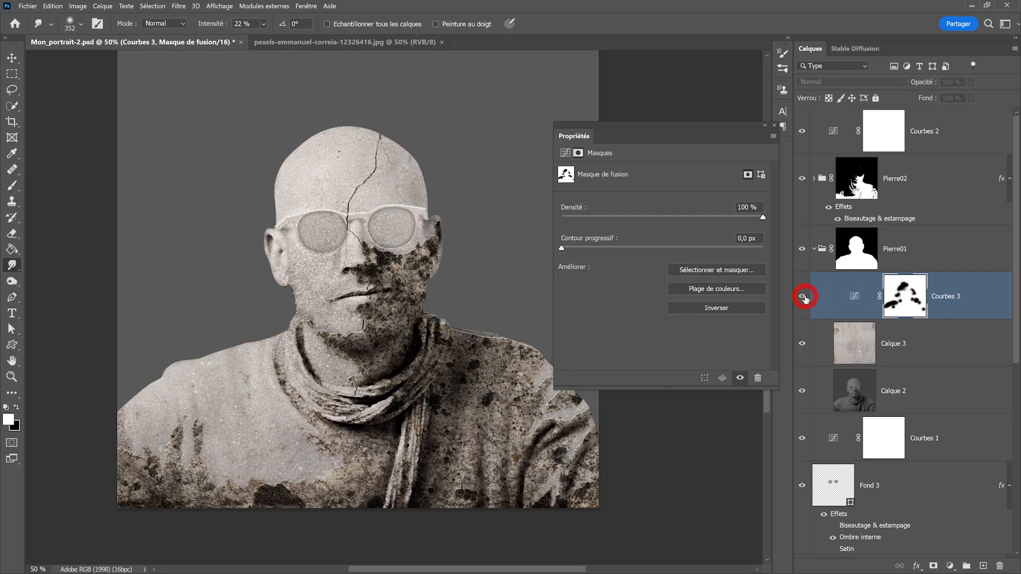
left_click(802, 296)
left_click(896, 298, "alt")
left_click(906, 299, "alt")
Step: Paint black over a lens on the Courbes 3 mask and soften the light areas on the face, chest and shoulder with 22 % smudge strokes
left_click(12, 186)
key("x")
left_click(324, 231)
left_click(12, 265)
mouse_move(322, 261)
left_mouse_down()
mouse_move(295, 268)
mouse_move(339, 255)
mouse_move(357, 383)
mouse_move(413, 203)
mouse_move(354, 211)
mouse_move(314, 193)
left_mouse_up()
mouse_move(267, 384)
left_mouse_down()
mouse_move(309, 399)
mouse_move(349, 366)
mouse_move(225, 390)
mouse_move(175, 434)
left_mouse_up()
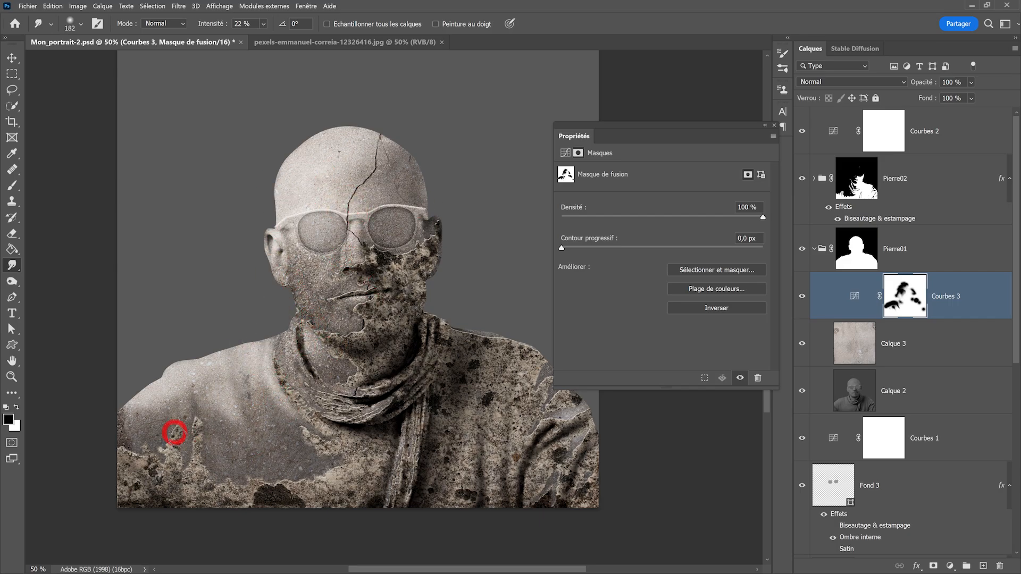
mouse_move(265, 413)
left_mouse_down()
mouse_move(214, 435)
mouse_move(322, 398)
left_mouse_up()
left_click_drag(301, 198, 313, 209)
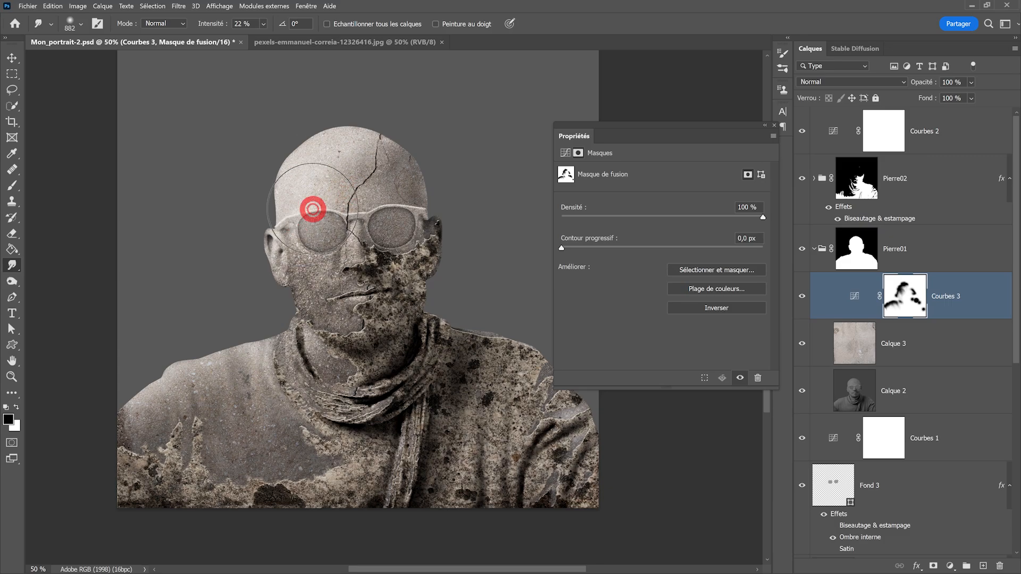
double_click(732, 141)
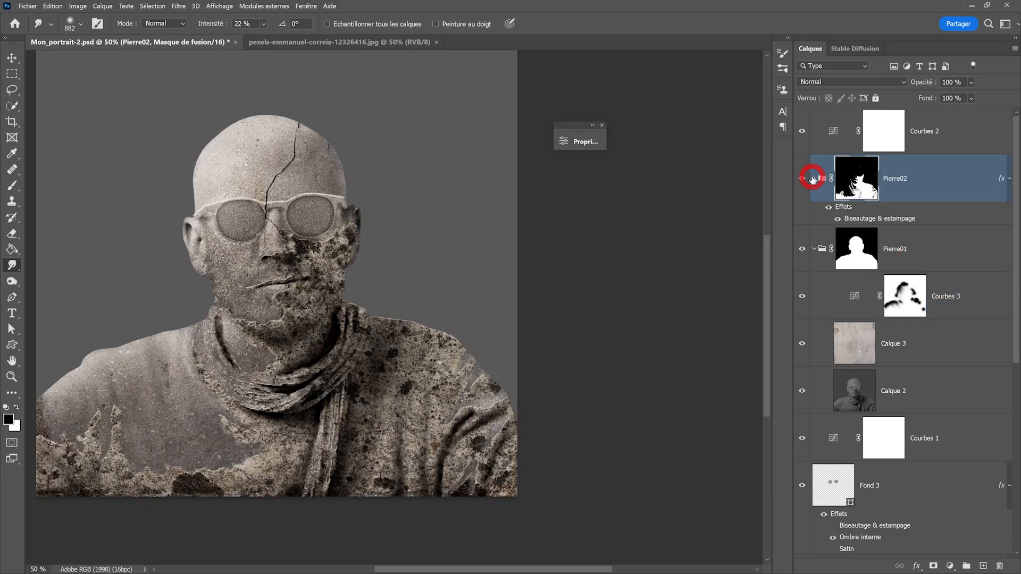
Step: Add a Courbes adjustment above Enduit vieux04 inside the Pierre02 group and brighten it with a point at input 119, output 158
left_click(815, 179)
left_click(910, 245)
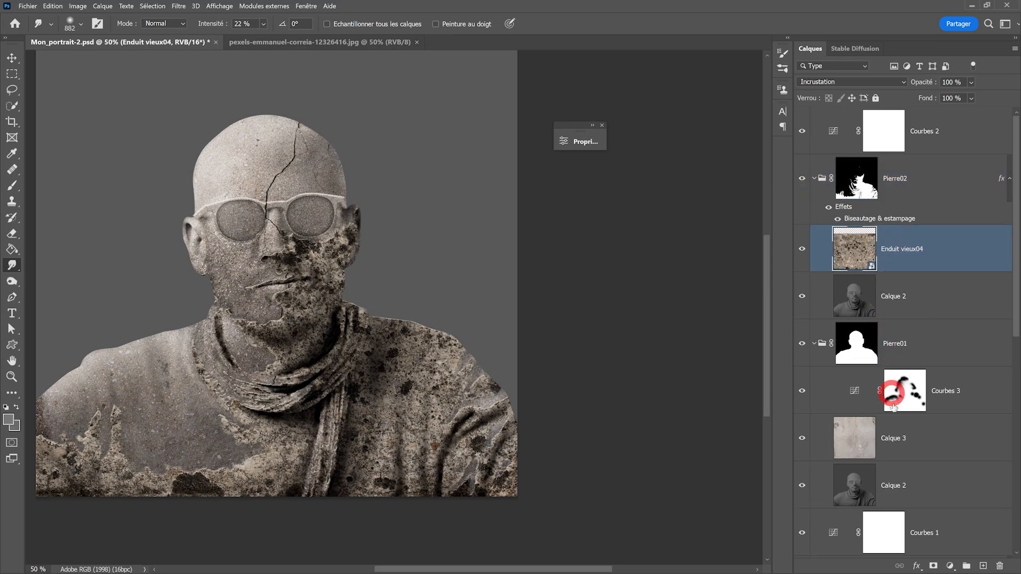
left_click(949, 566)
left_click(936, 435)
left_click_drag(455, 259, 440, 251)
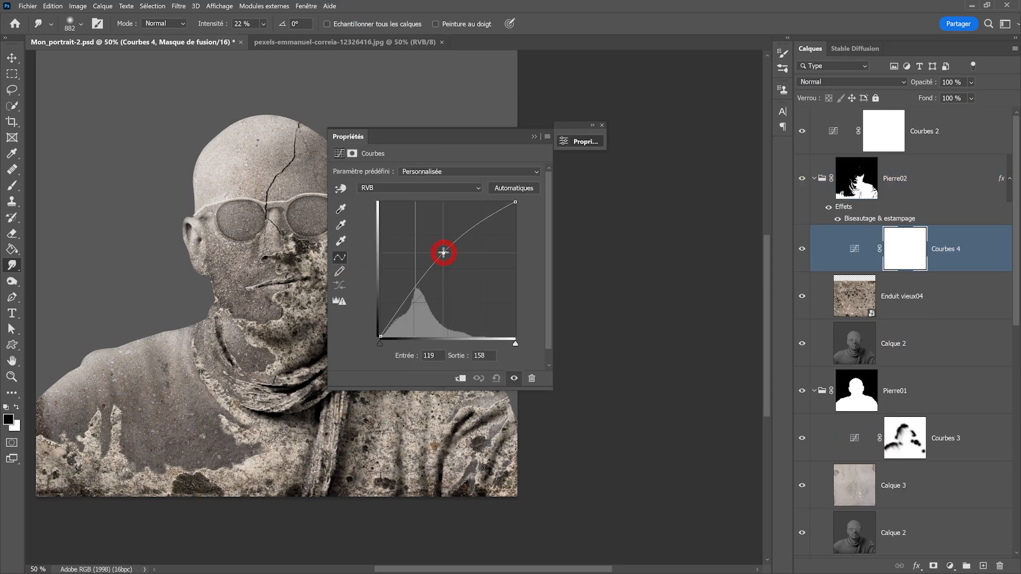
left_click_drag(480, 136, 648, 157)
Step: Paint black with the brush on the Courbes 4 mask over the shaded cheek, ear and side of the neck
left_click(911, 250)
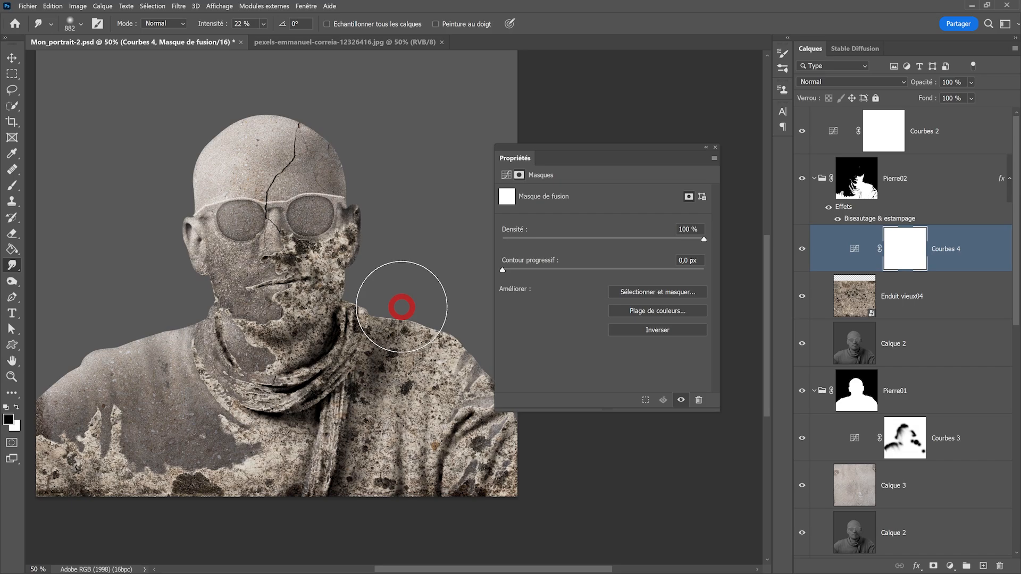
left_click(16, 407)
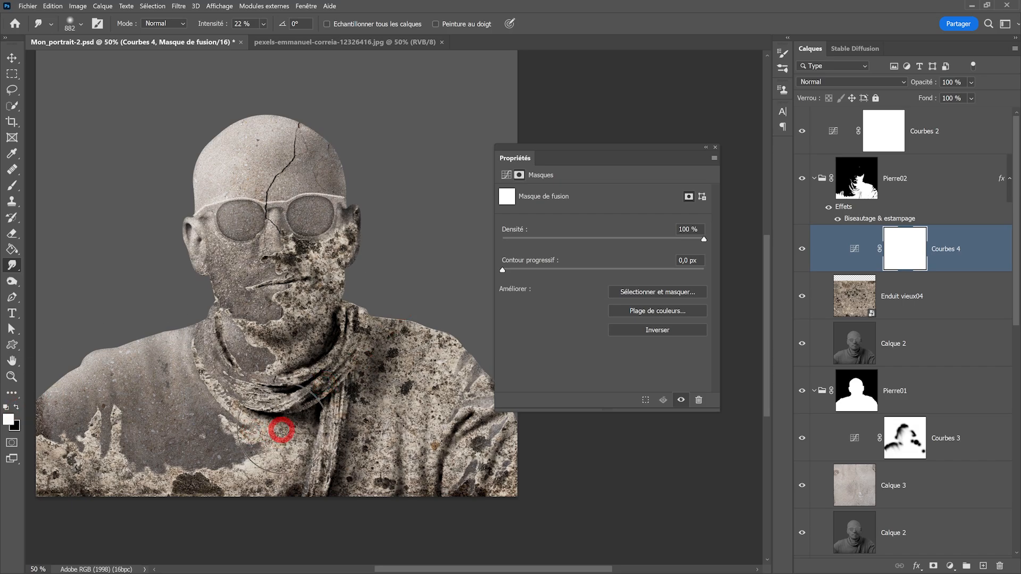
left_click(16, 407)
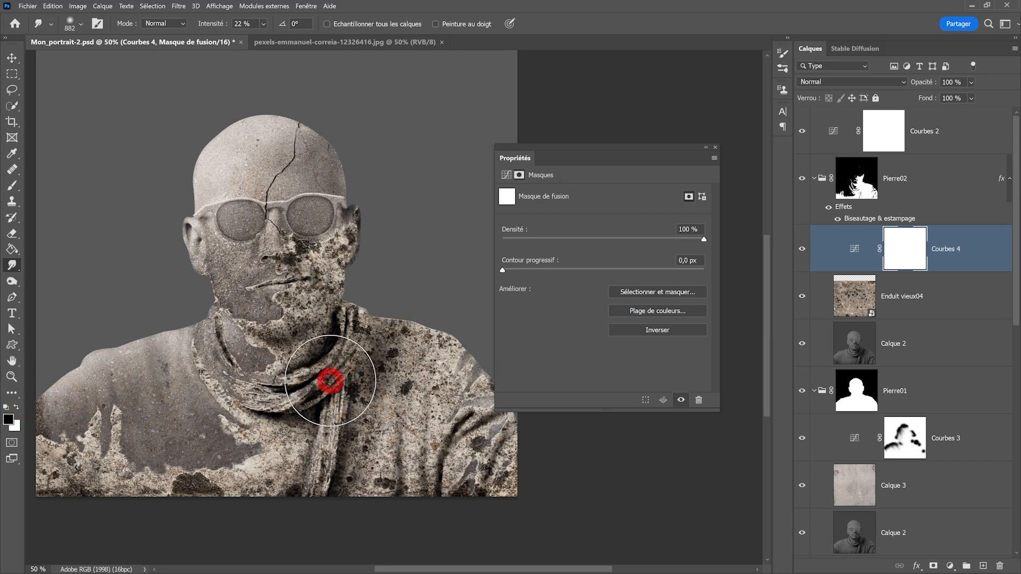
left_click(11, 186)
left_click_drag(332, 269, 315, 298)
mouse_move(350, 232)
left_mouse_down()
mouse_move(343, 255)
mouse_move(308, 273)
mouse_move(331, 236)
mouse_move(290, 411)
mouse_move(365, 382)
mouse_move(373, 461)
mouse_move(427, 472)
mouse_move(409, 396)
mouse_move(269, 406)
mouse_move(320, 378)
mouse_move(330, 280)
mouse_move(343, 360)
mouse_move(368, 361)
left_mouse_up()
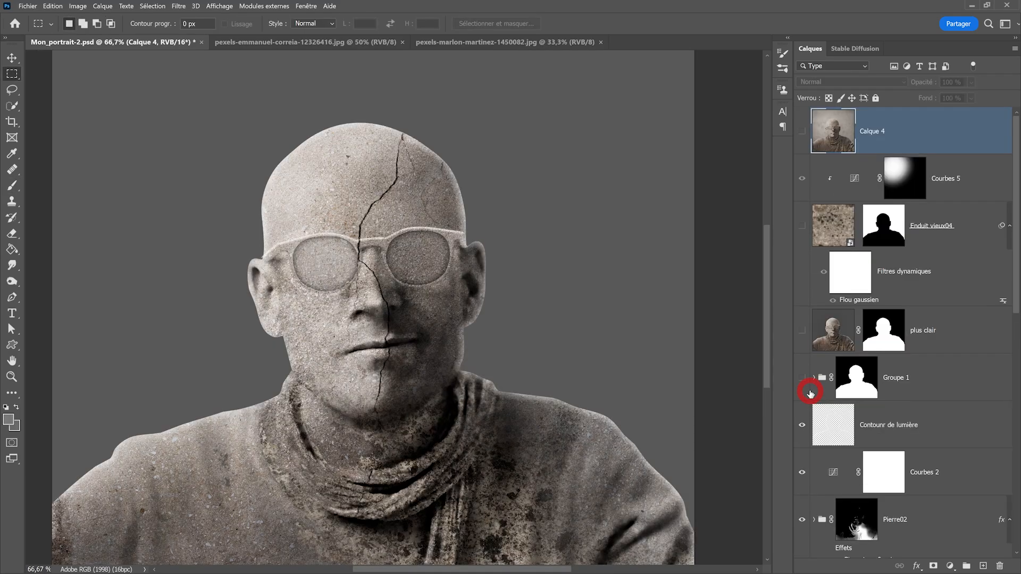
Step: Show Groupe 1, look at the Exposition 1 adjustment inside it, and show the plus clair layer
left_click(802, 378)
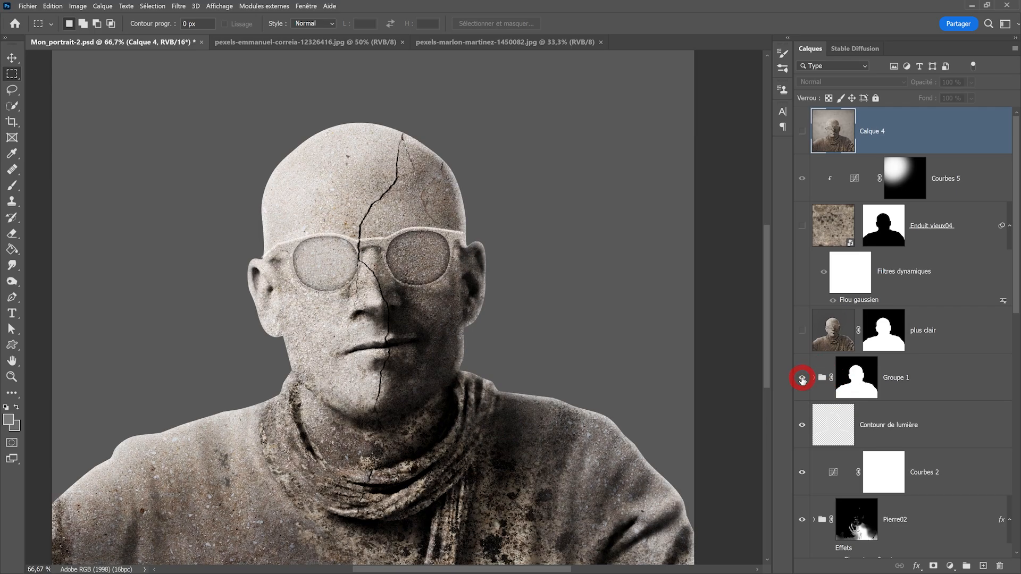
left_click(813, 377)
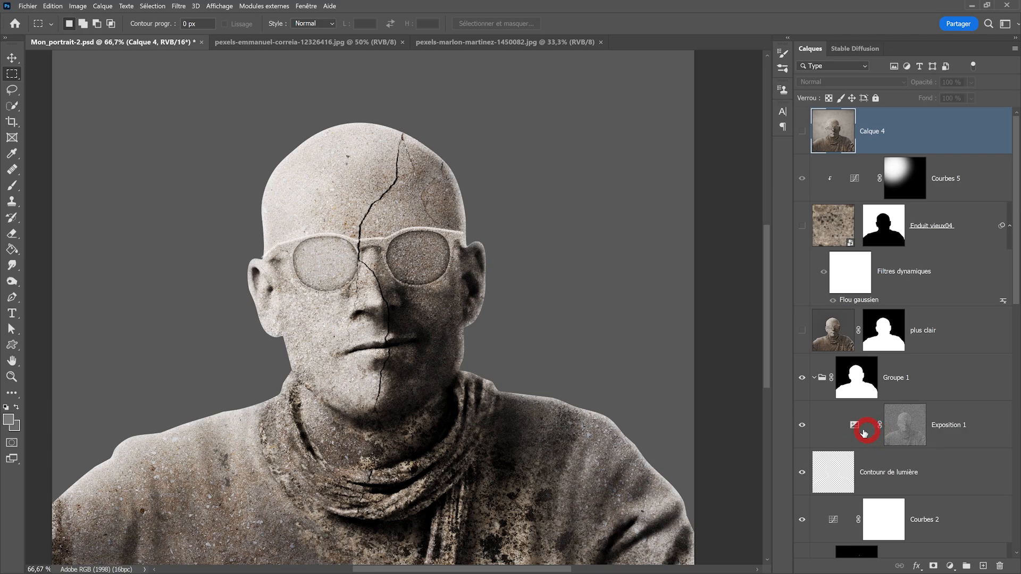
left_click(814, 378)
left_click(802, 330)
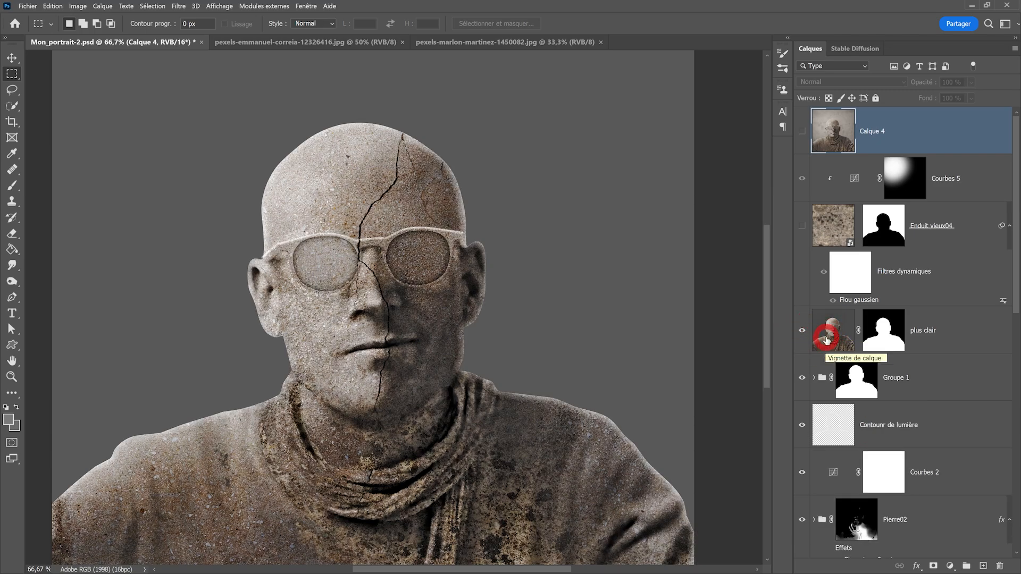
left_click(53, 6)
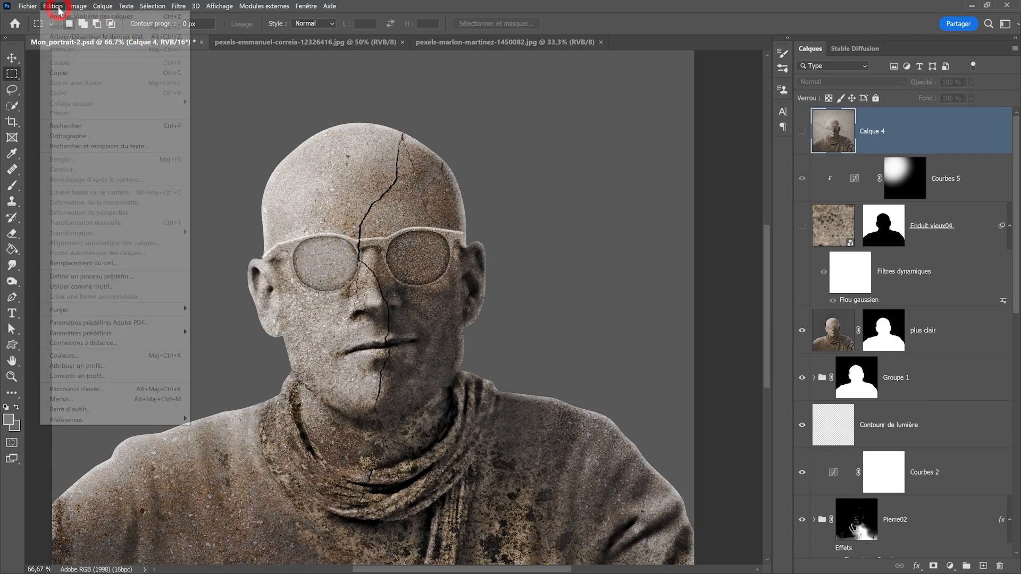
mouse_move(78, 6)
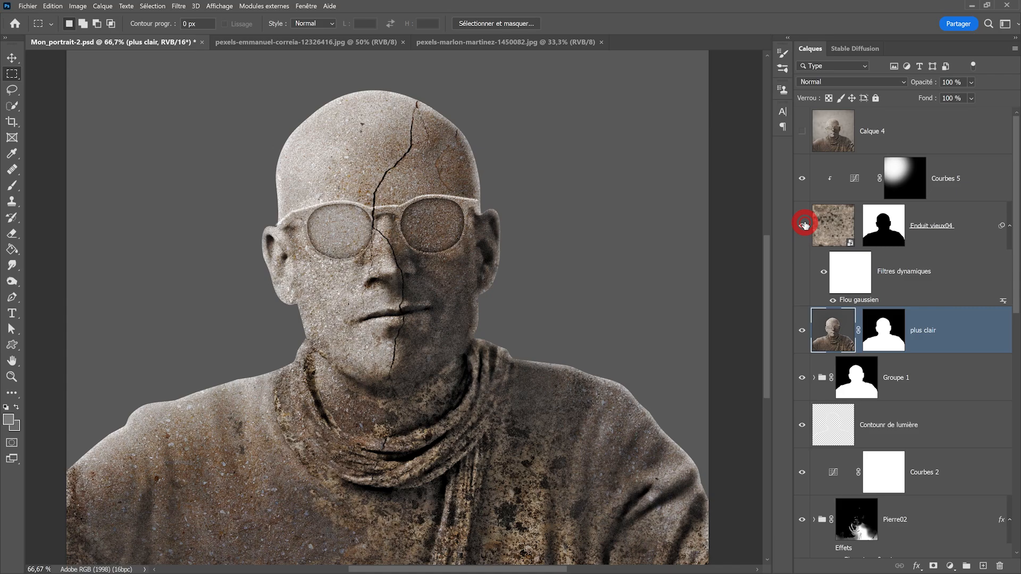
Step: Show the blurred Enduit vieux04 background with its clipped Courbes 5 adjustment, and the Calque 4 layer above them
left_click(803, 225)
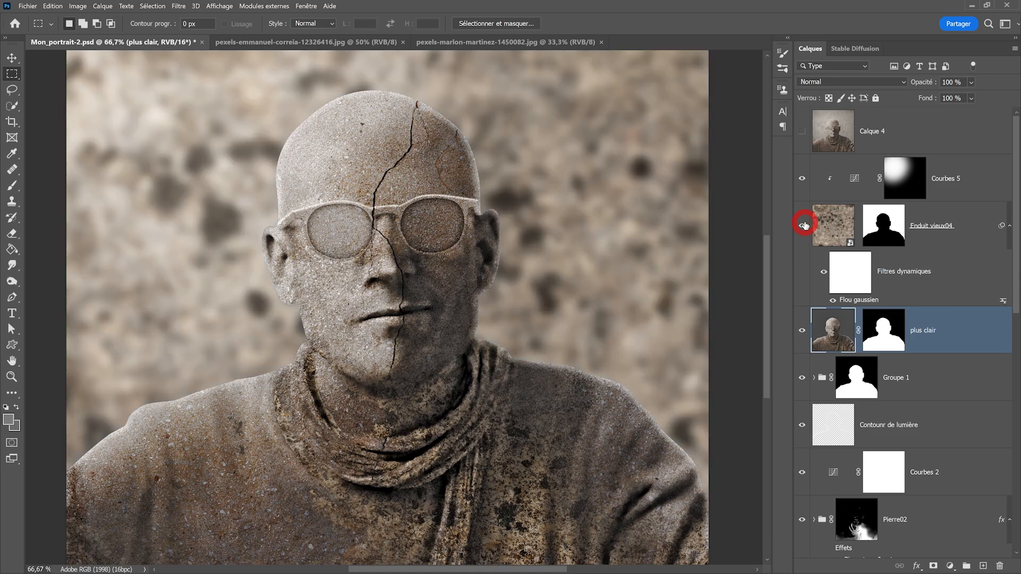
left_click(802, 179)
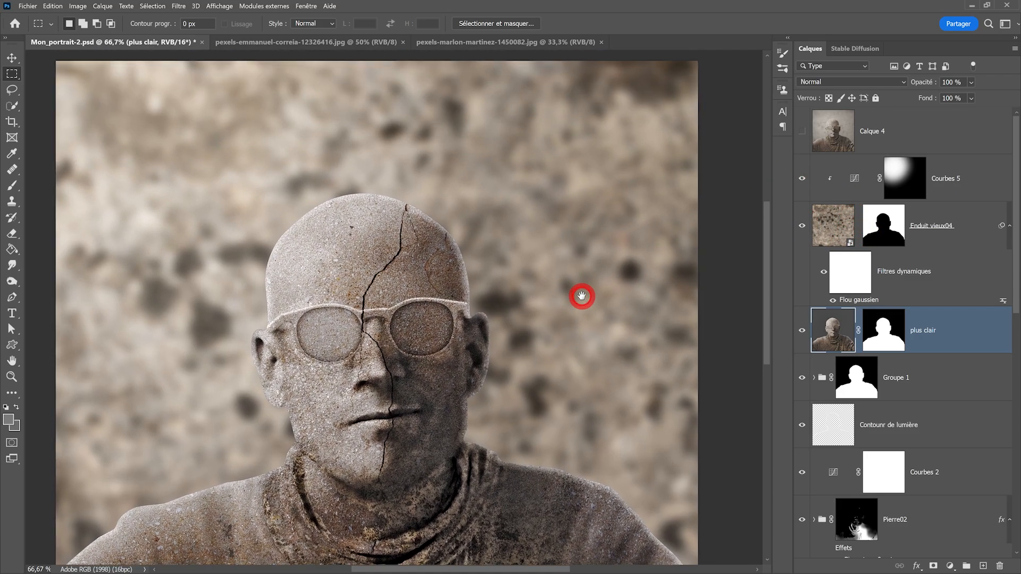
left_click(801, 225)
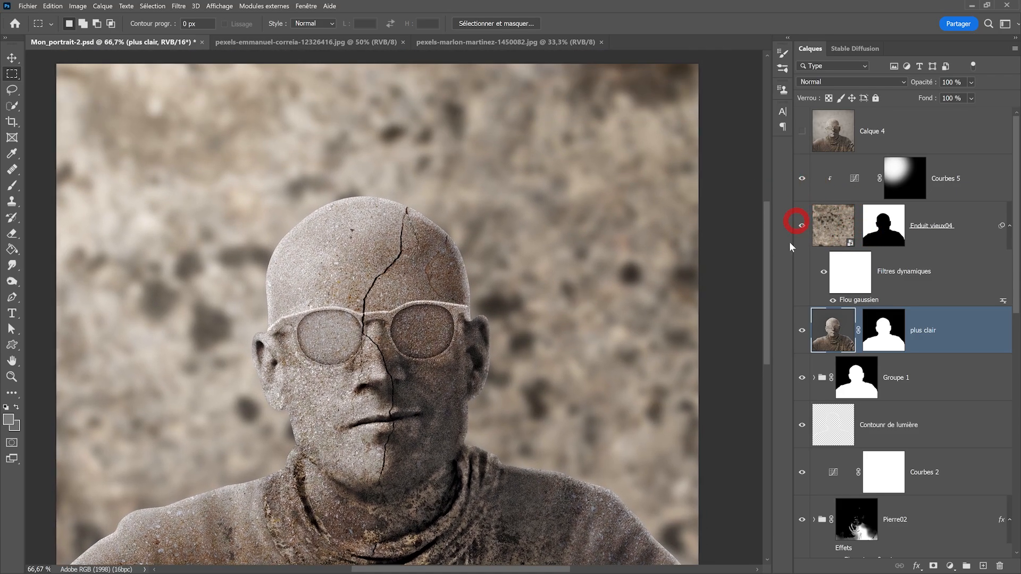
left_click(803, 131)
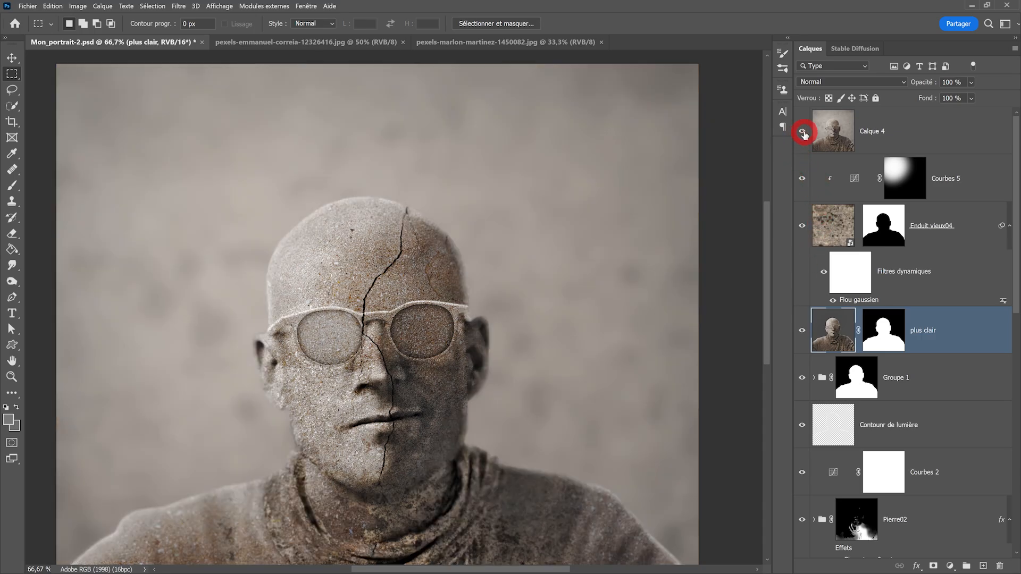
Step: Open Neural Filters to look at the Flou de profondeur entry and cancel without applying a filter
left_click_drag(517, 330, 528, 287)
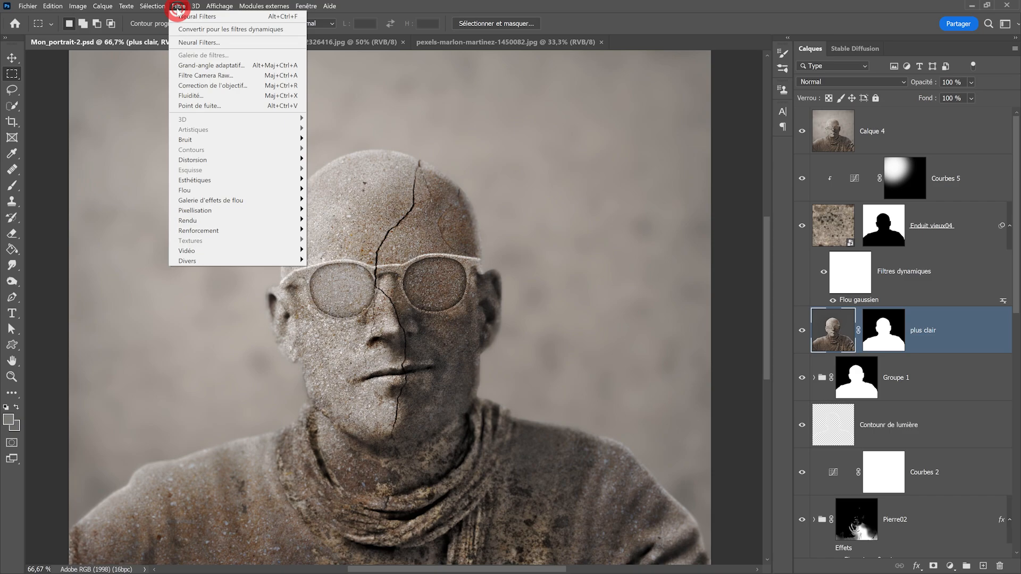
left_click(189, 42)
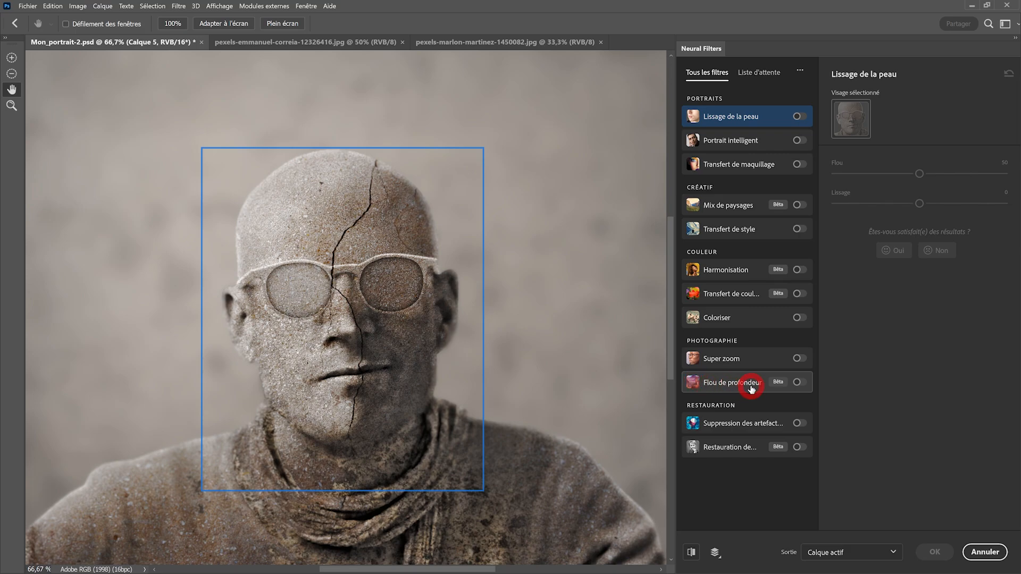
left_click(965, 551)
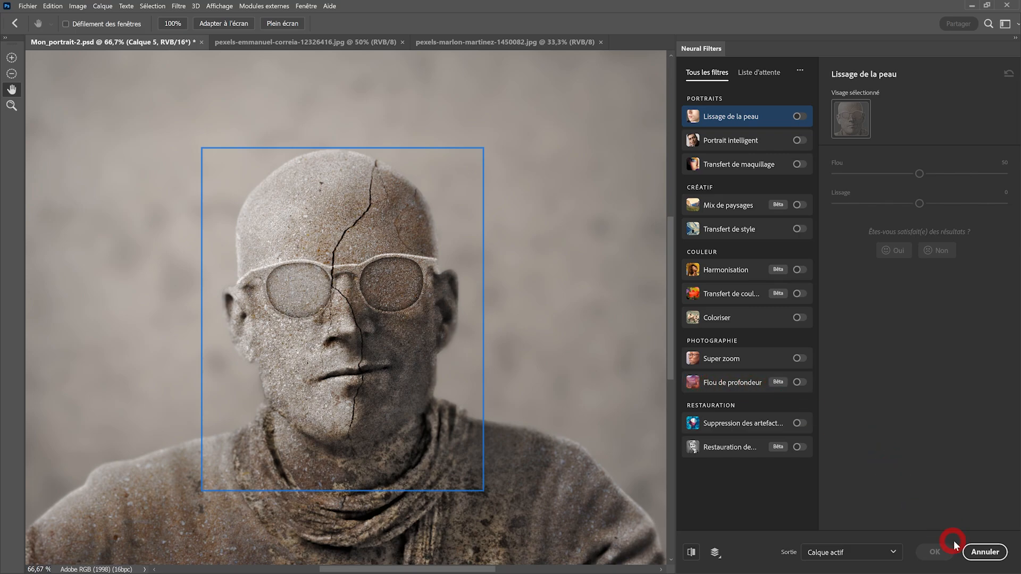